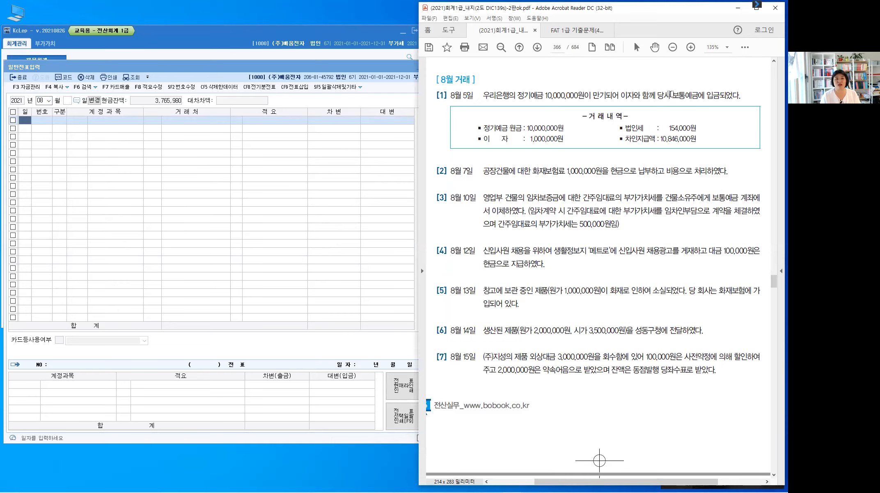
In transaction [1], highlight "보통예금에 입금되었다" and "정기예금", marking 정기예금 with a down arrow and 보통예금 with an up arrow.
drag(672, 95, 717, 98)
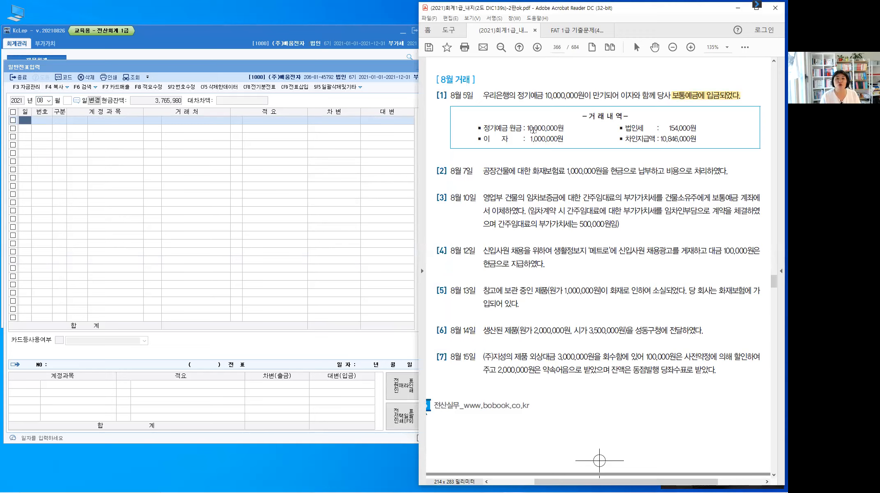
drag(516, 95, 544, 96)
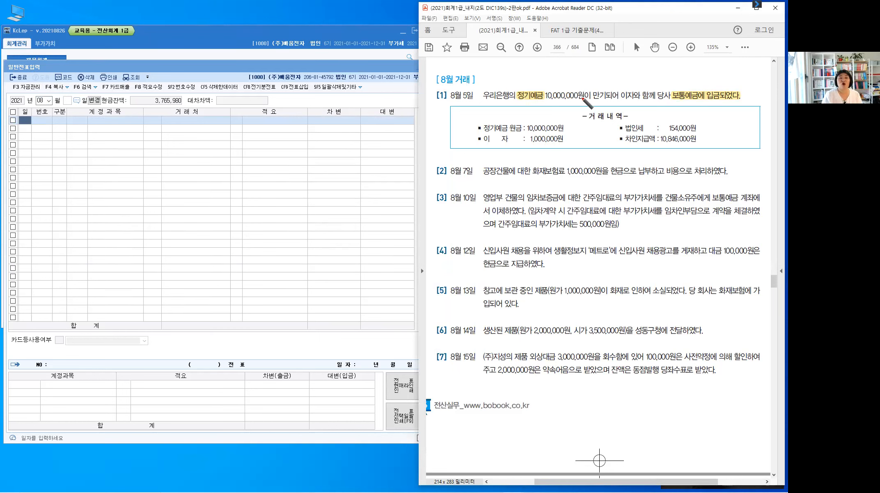
drag(518, 87, 520, 97)
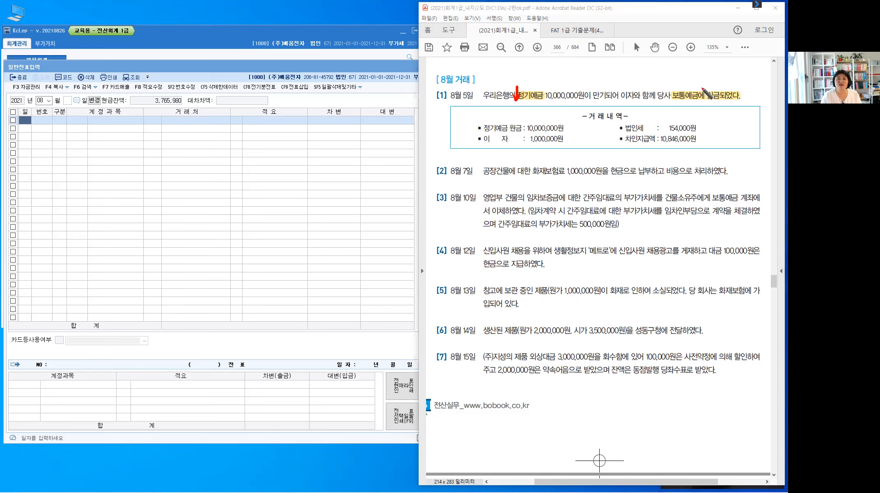
mouse_move(698, 88)
mouse_down()
mouse_move(701, 98)
mouse_move(707, 88)
mouse_up()
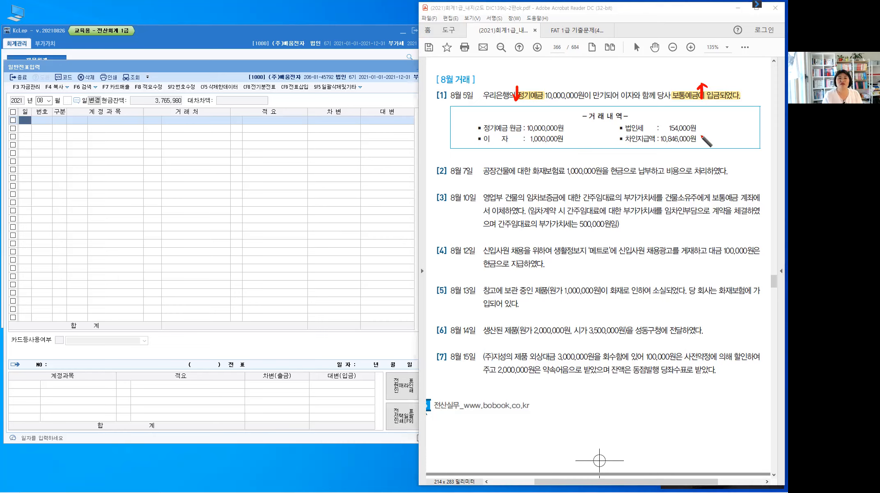
Handwrite the red note "보·예" beside the 차인지급액 amount in the 거래내역 box of transaction [1].
drag(701, 135, 700, 140)
drag(705, 134, 705, 137)
drag(701, 140, 706, 140)
drag(704, 140, 703, 144)
drag(700, 143, 714, 145)
drag(712, 138, 714, 138)
drag(712, 141, 714, 142)
drag(718, 134, 718, 147)
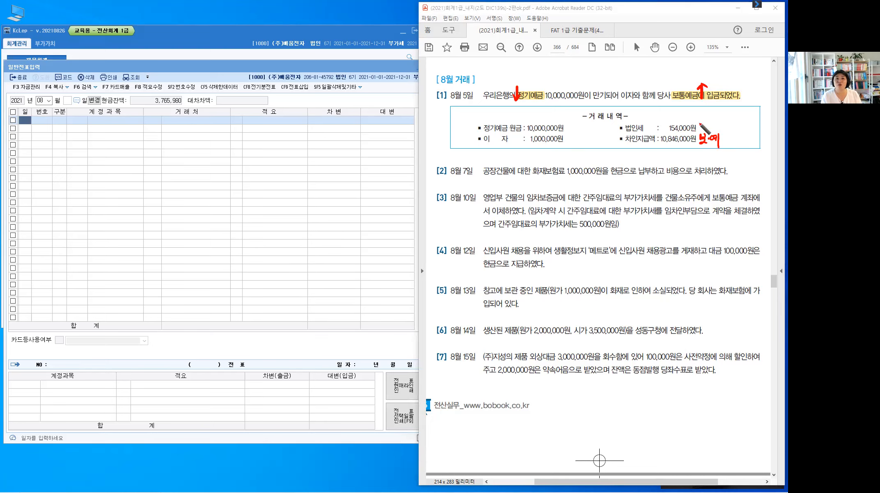
Draw a red arrow pointing to the 법인세 amount in the 거래내역 box and handwrite "선납세금" beside it.
drag(715, 114, 697, 128)
drag(702, 119, 707, 128)
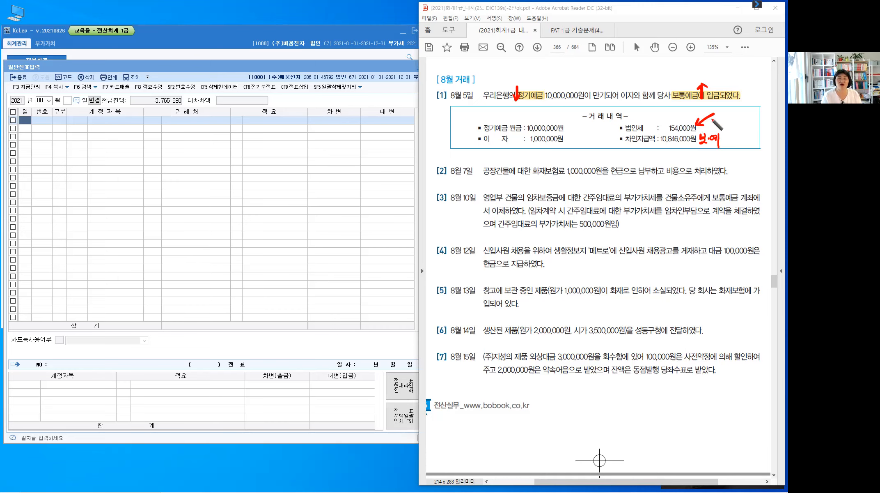
drag(722, 110, 726, 116)
drag(725, 113, 728, 118)
drag(723, 117, 740, 119)
drag(742, 115, 748, 115)
mouse_move(748, 111)
mouse_down()
mouse_move(749, 122)
mouse_move(760, 119)
mouse_up()
drag(752, 122, 759, 128)
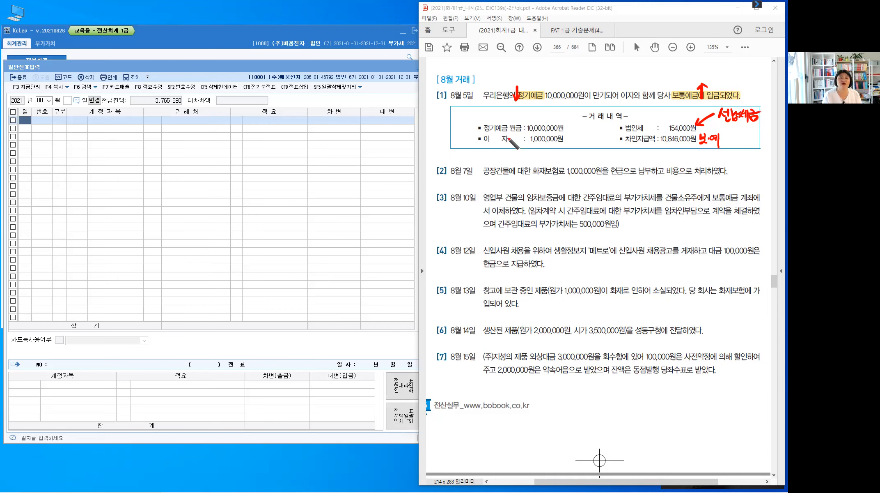
Handwrite "수익" after 이자 in the 거래내역 box and draw a red arrow from 정기예금 to 우리은행.
drag(509, 140, 519, 142)
drag(514, 142, 521, 142)
drag(524, 134, 524, 148)
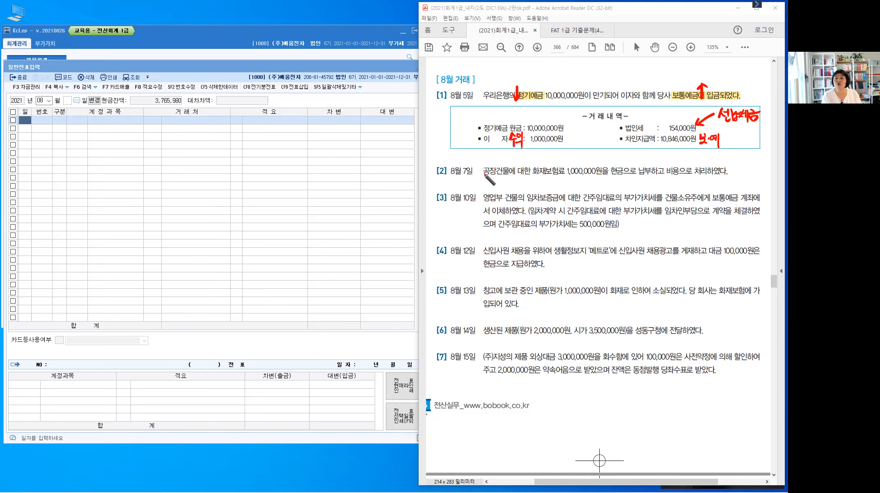
mouse_move(499, 94)
mouse_down()
mouse_move(529, 75)
mouse_move(530, 86)
mouse_move(502, 85)
mouse_up()
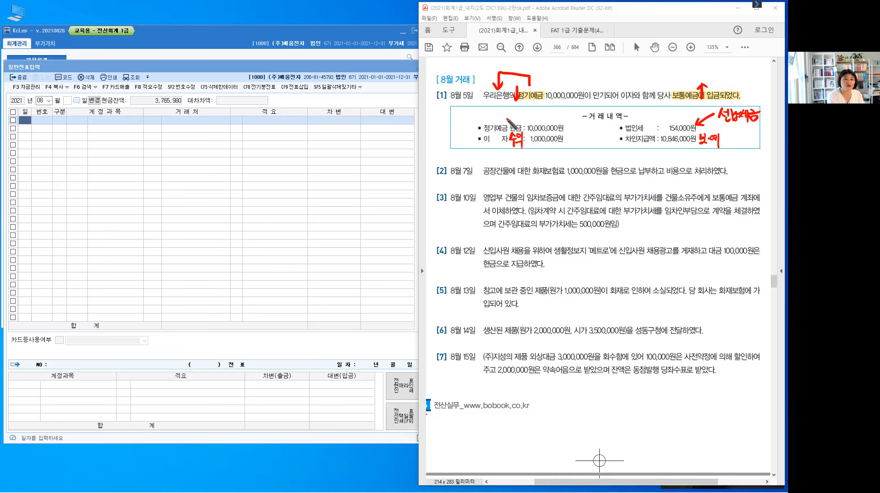
Start the August voucher in KcLep's 일반전표입력 with day 5, type 대변 and account 정기예금 (0105).
click(25, 120)
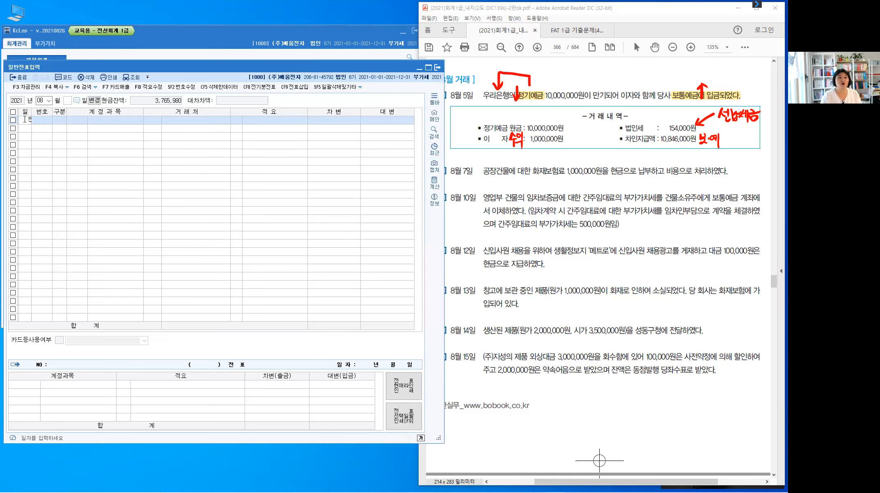
text(5)
key(Return)
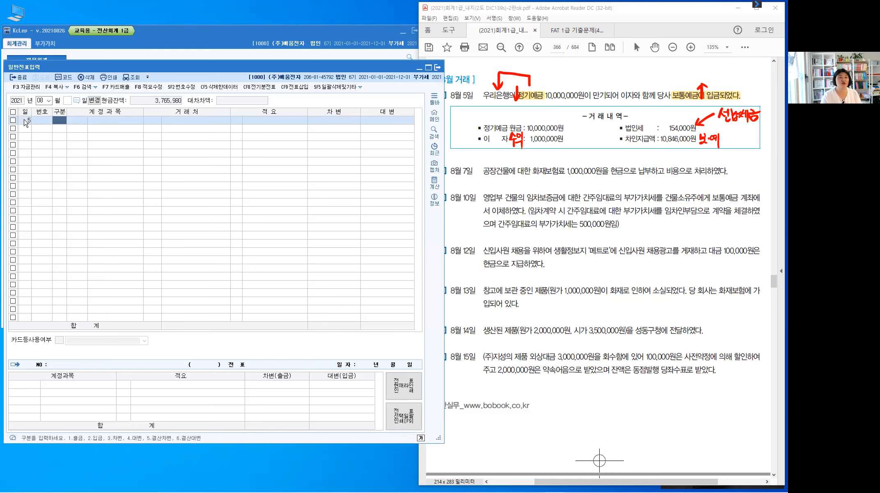
text(4)
key(Return)
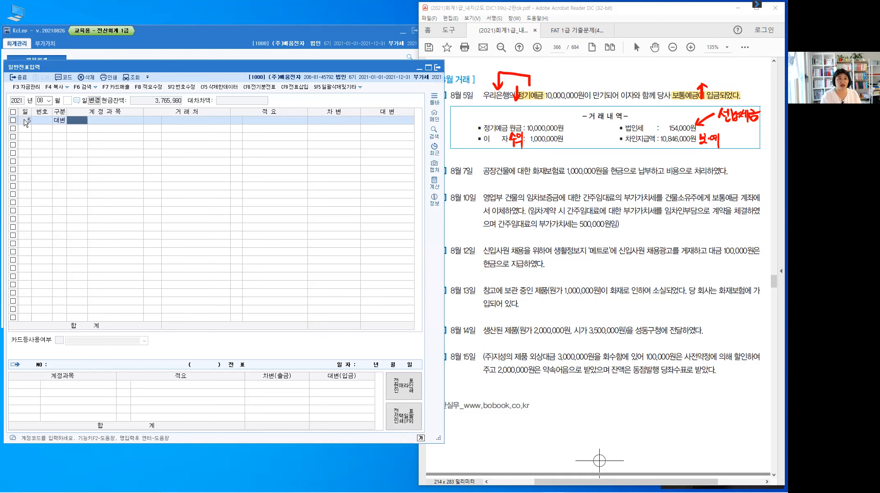
text(ㅈ)
text(정기)
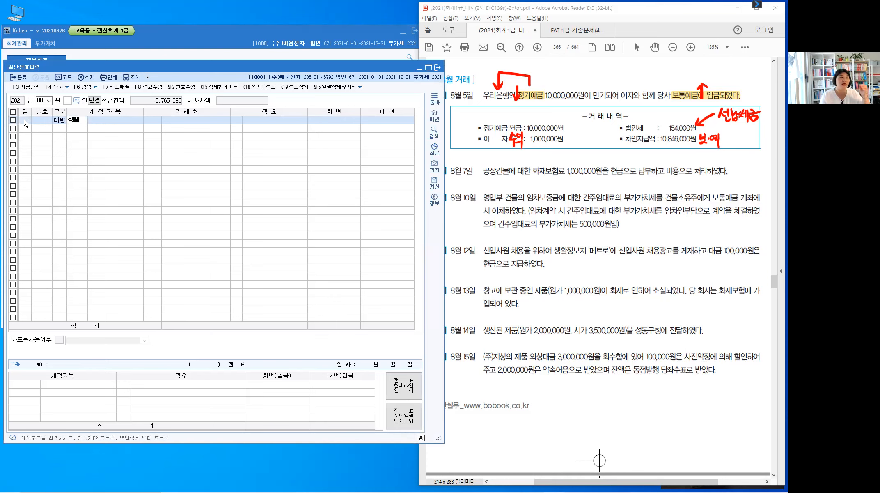
key(Return)
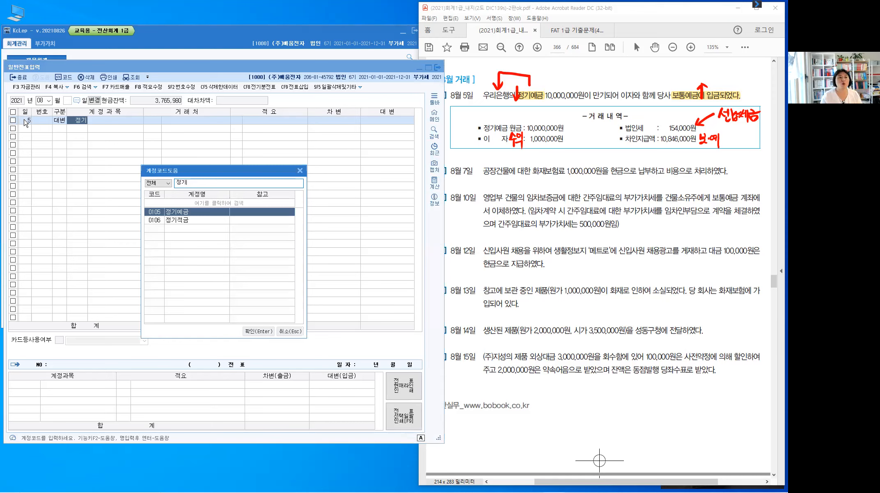
key(Return)
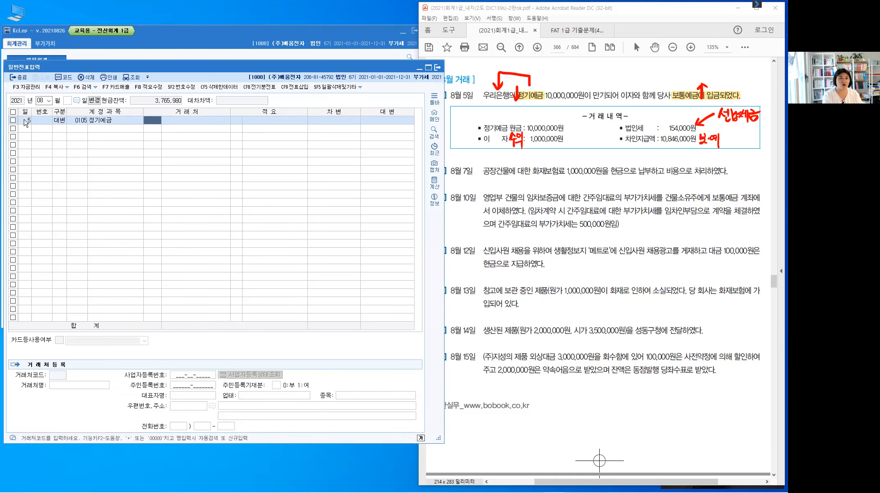
Set the 정기예금 line's 거래처 to 우리은행, leave 적요 blank, and enter a credit amount of 10,000,000.
text(우리)
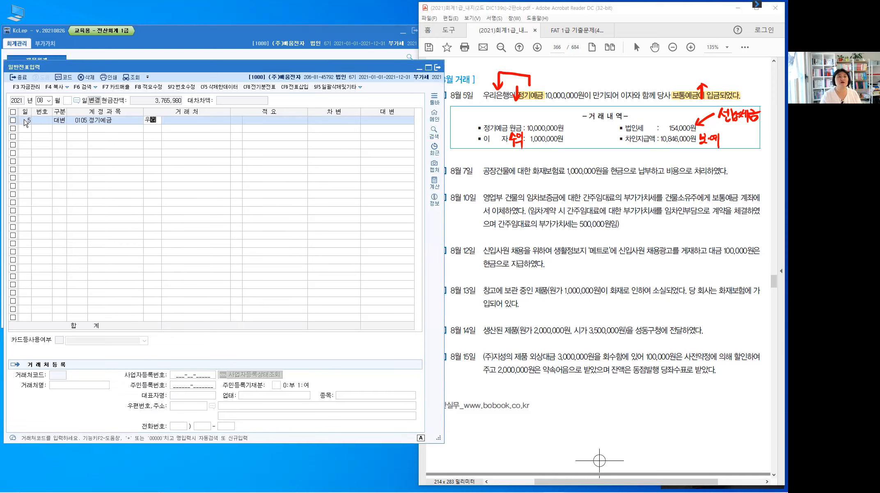
key(Return)
key(Return)
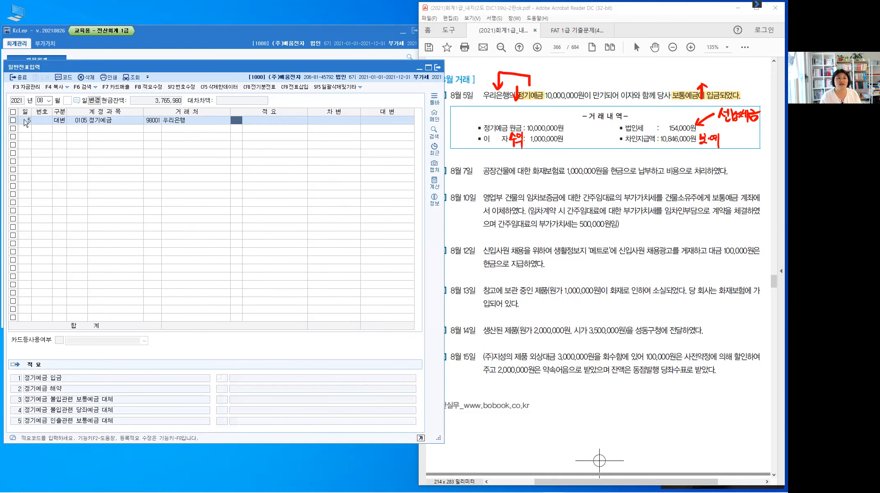
key(Return)
text(10)
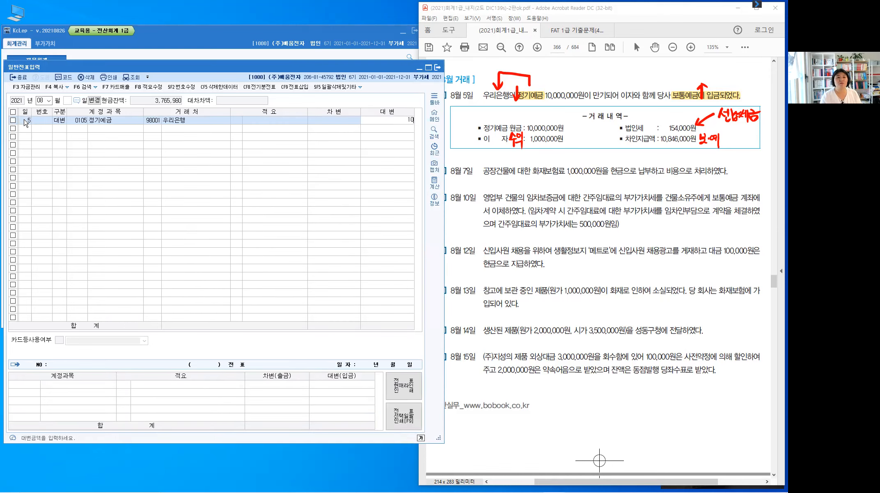
text(,000,000)
key(Return)
key(Return)
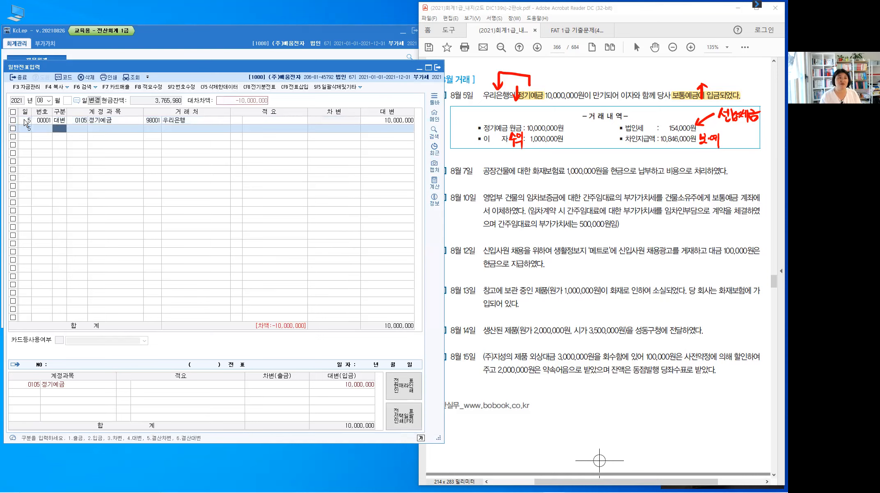
Add a 대변 line for 이자수익 (0901) with no 거래처 and a credit amount of 1,000,000.
text(4)
key(Return)
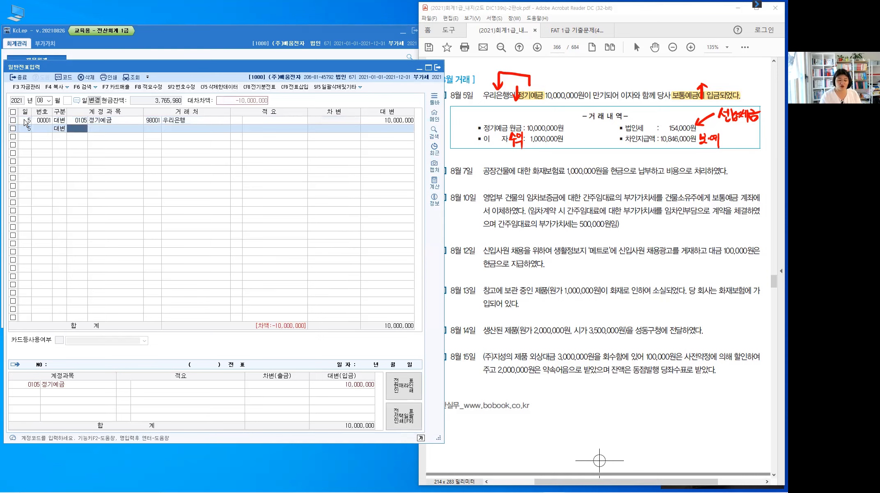
text(이자수)
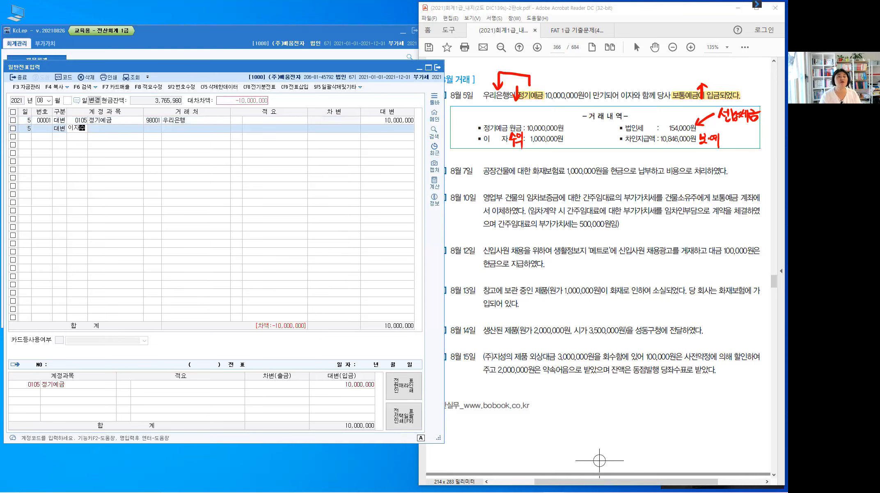
key(Return)
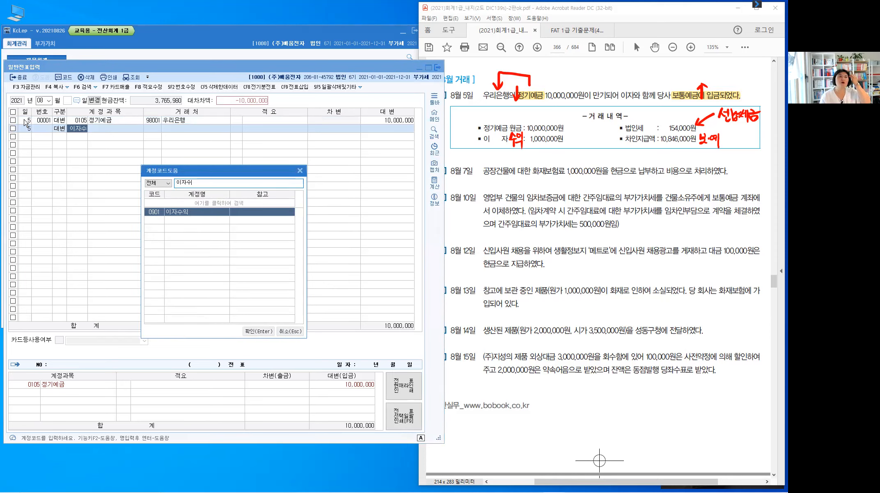
key(Return)
key(Return)
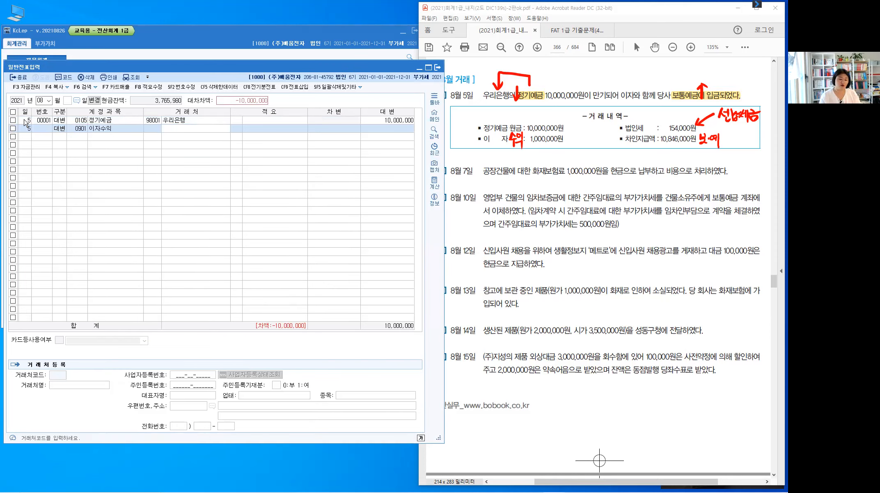
key(Return)
key(Return)
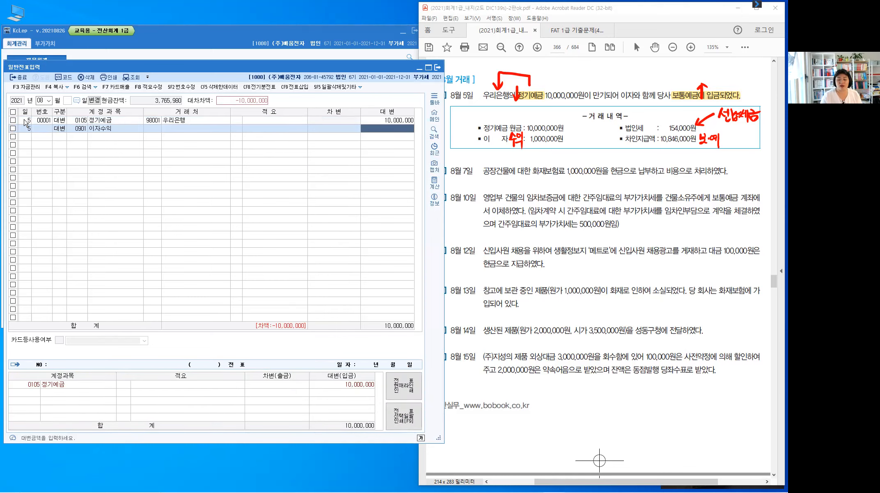
text(1000000)
key(Return)
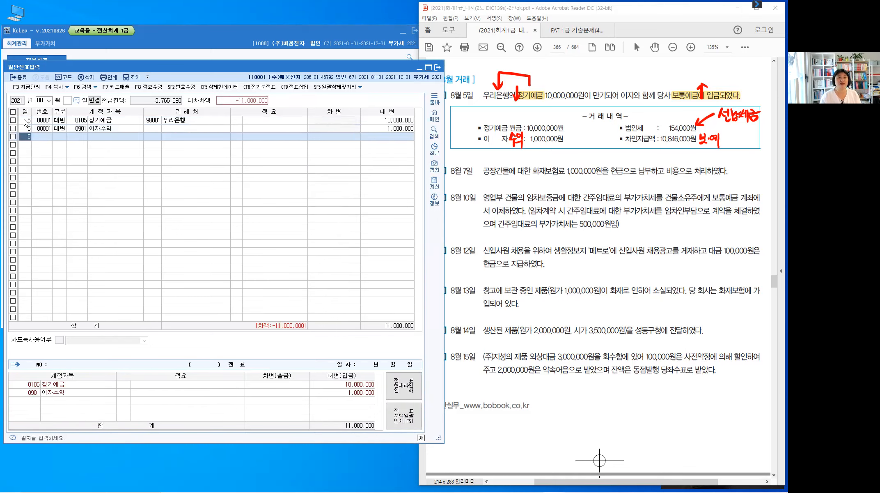
Add a 차변 line for 선납세금 (0136) with no 거래처 and set its debit amount to 154,000.
key(Return)
text(3)
key(Return)
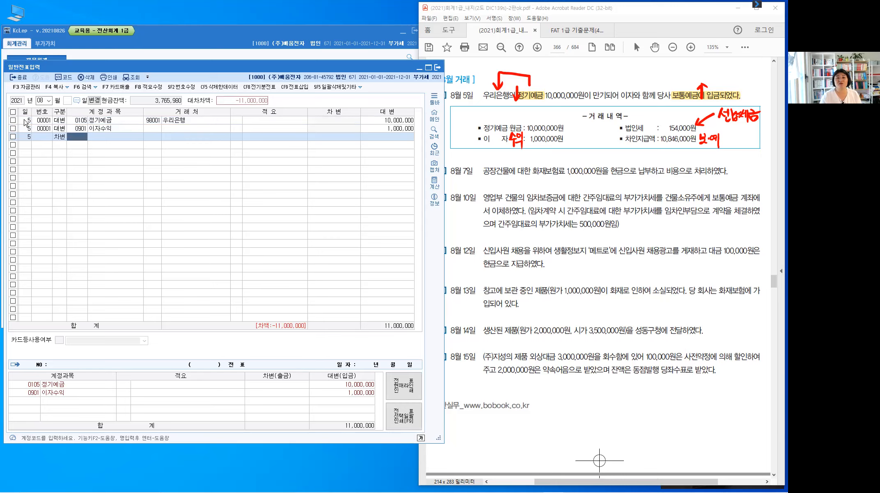
text(136)
key(Return)
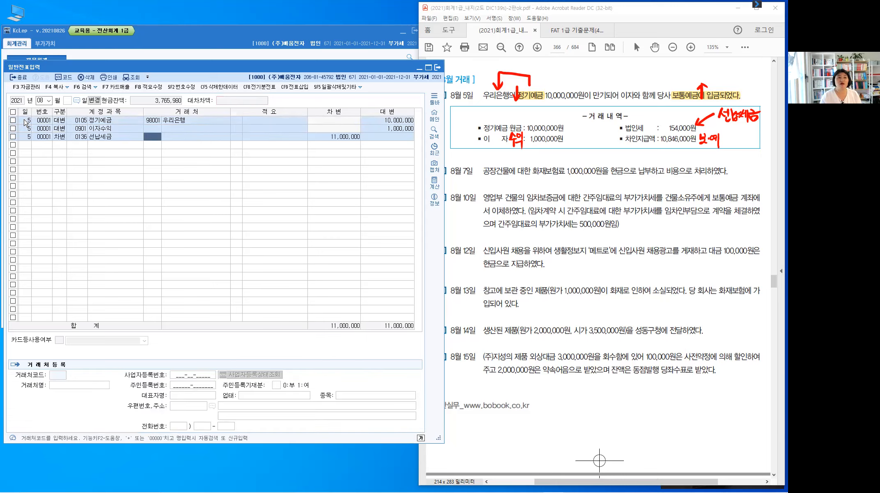
key(Return)
key(Return)
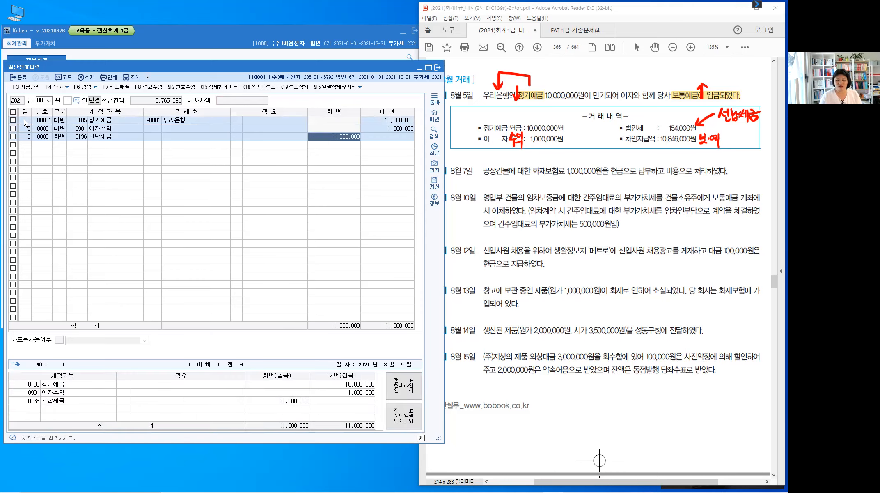
text(154,000)
key(Return)
key(Return)
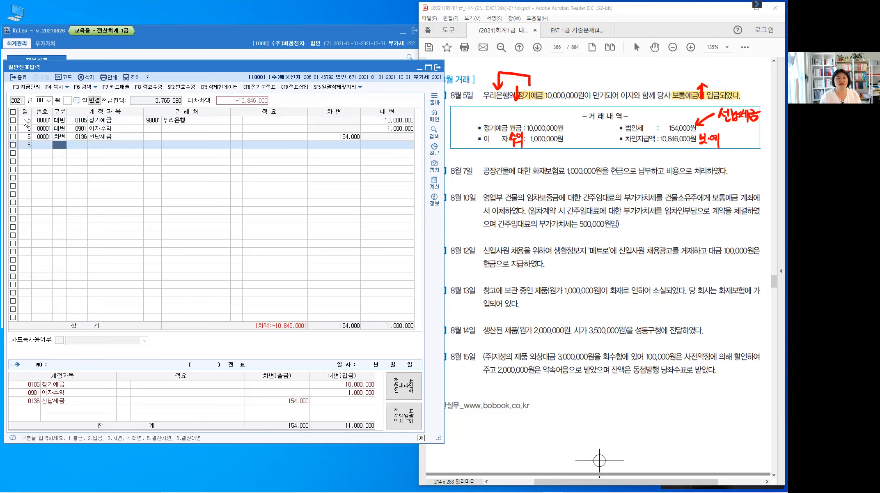
Add a 차변 line for 보통예금 (0103) with no 거래처 and accept the balancing debit amount of 10,846,000.
text(3)
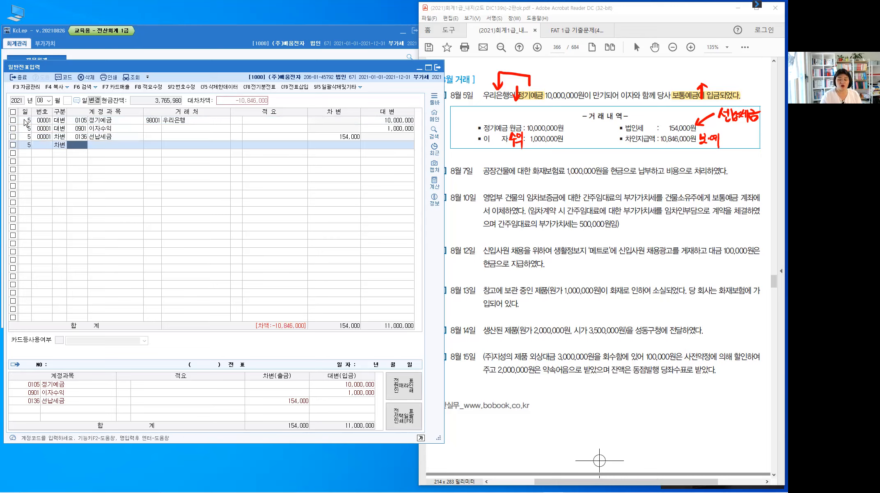
text(103)
key(Return)
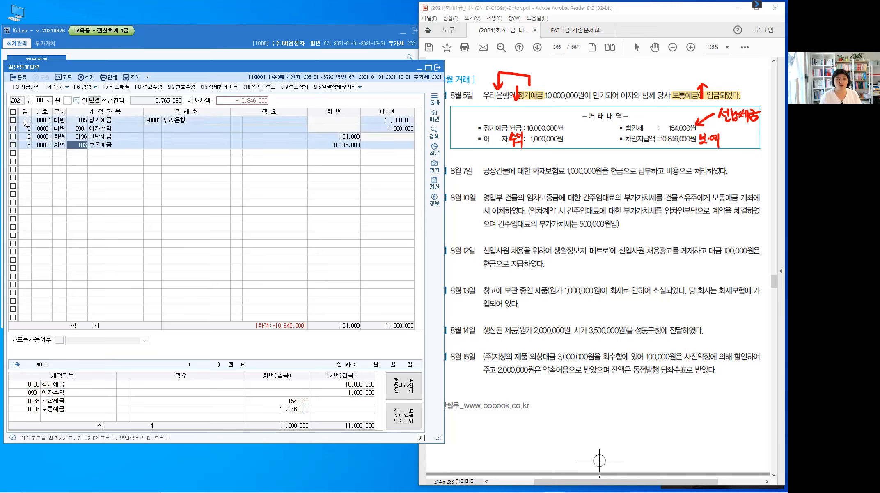
key(Return)
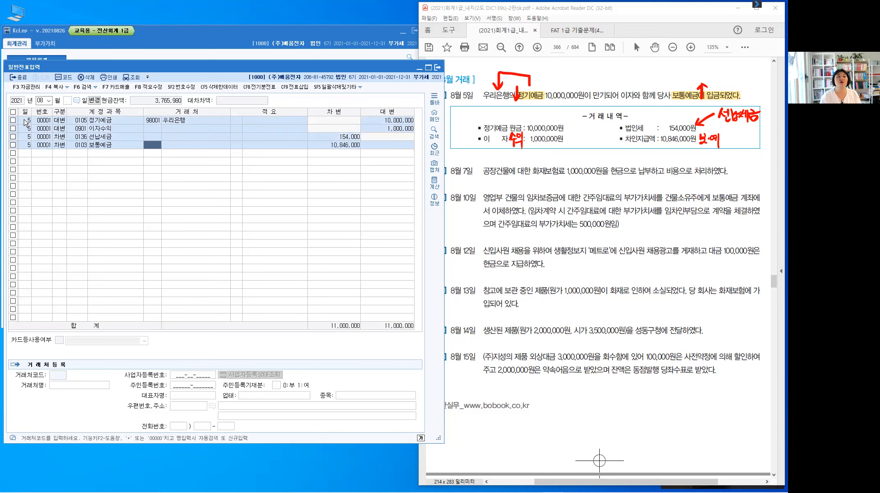
key(Return)
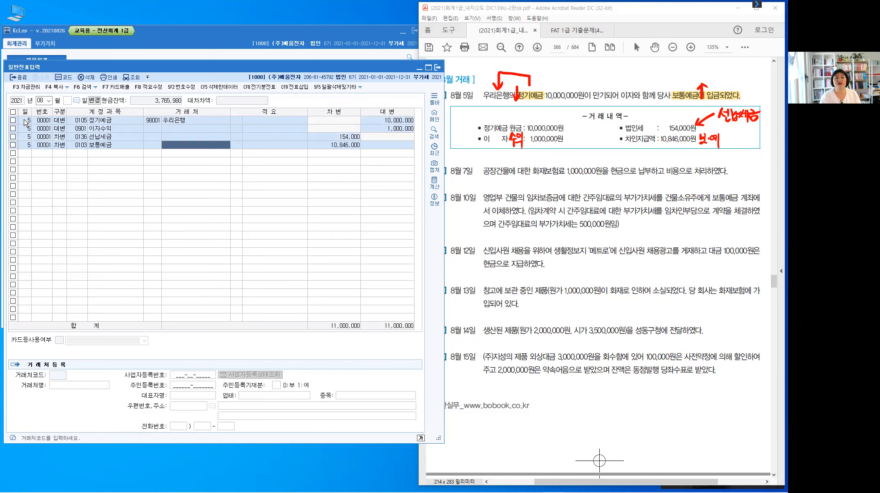
key(Return)
key(Return)
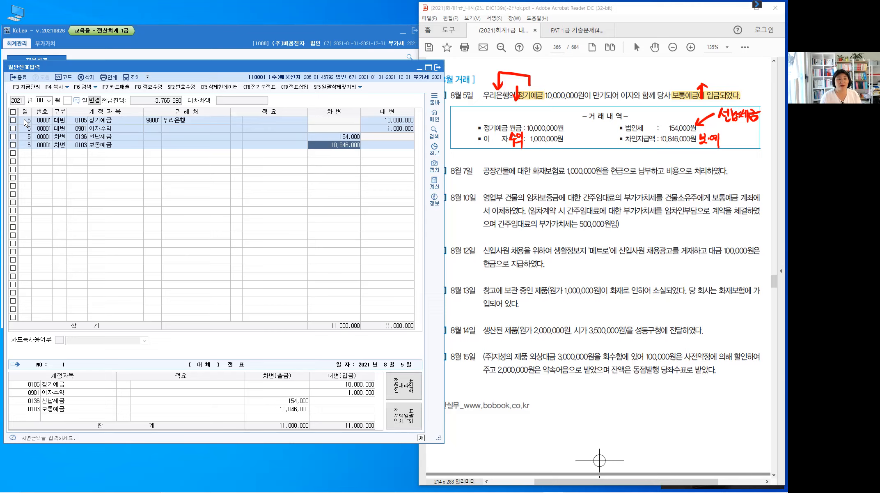
key(Return)
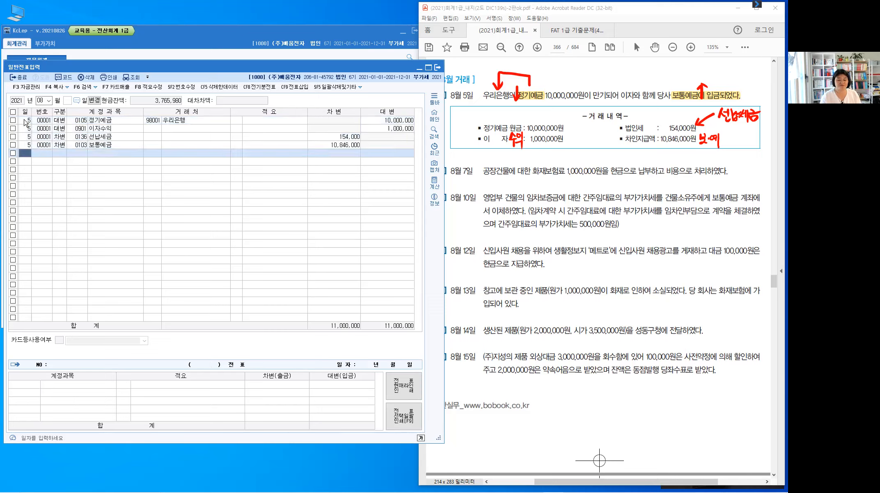
Start a new voucher line dated the 7th.
text(7)
key(Return)
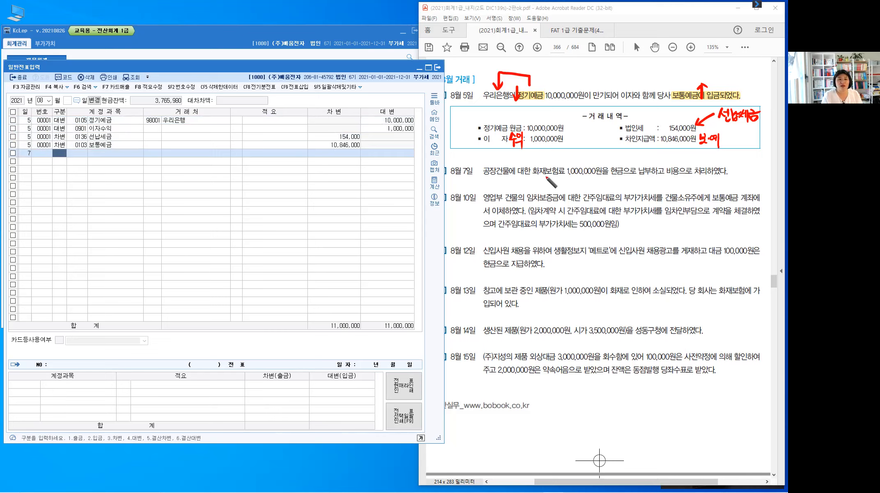
Mark up the August 7 problem in red: underline 보험료, link 공장건물 to the label 제, circle 현금 and add a down arrow.
drag(545, 174, 567, 174)
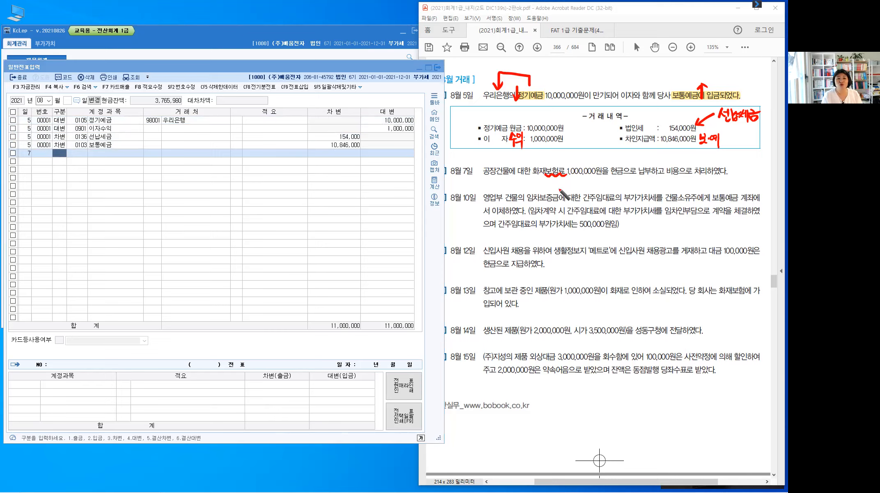
drag(500, 166, 556, 159)
drag(555, 156, 557, 160)
drag(561, 151, 561, 162)
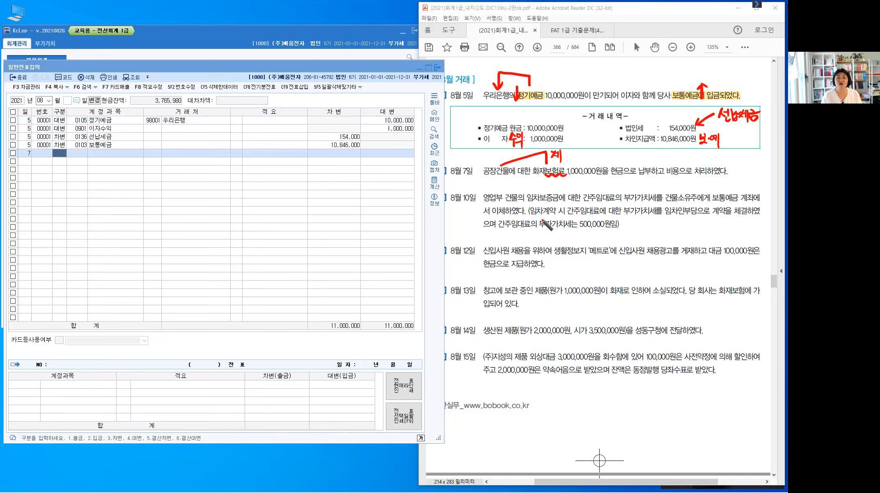
mouse_move(612, 175)
mouse_down()
mouse_move(630, 176)
mouse_move(628, 161)
mouse_move(639, 179)
mouse_up()
drag(634, 171, 643, 171)
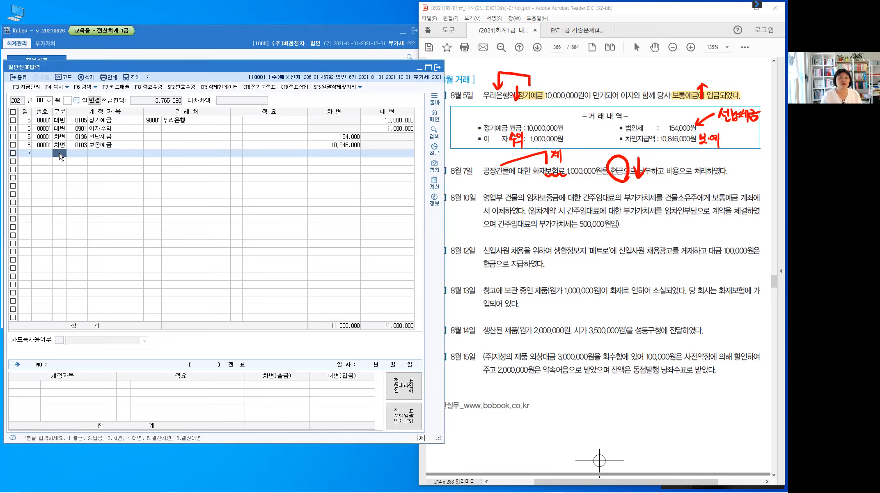
Make the August 7 line a 출금 entry for 보험료 (0521, 제조원가) with no 거래처 and an amount of 1,000,000.
text(1)
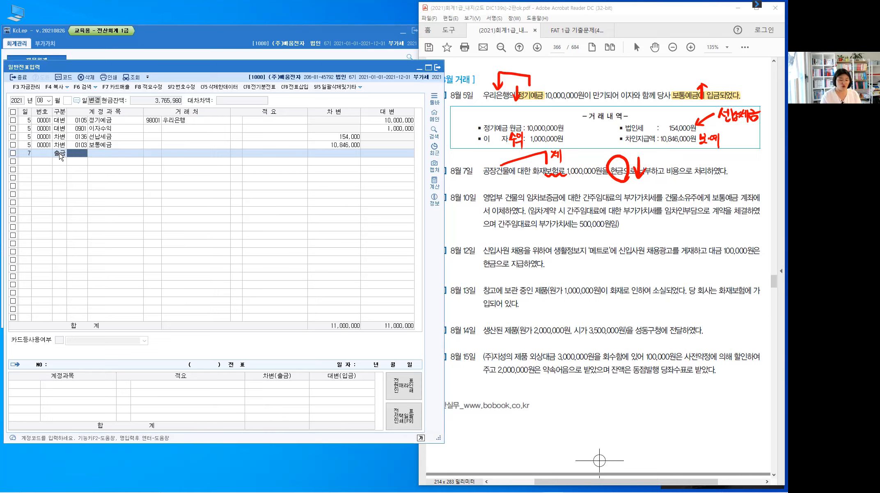
text(보험)
key(Return)
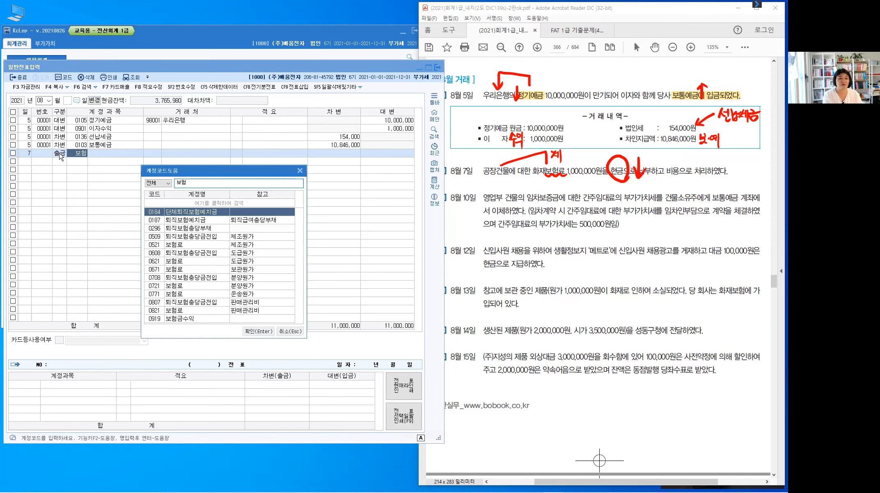
text(료)
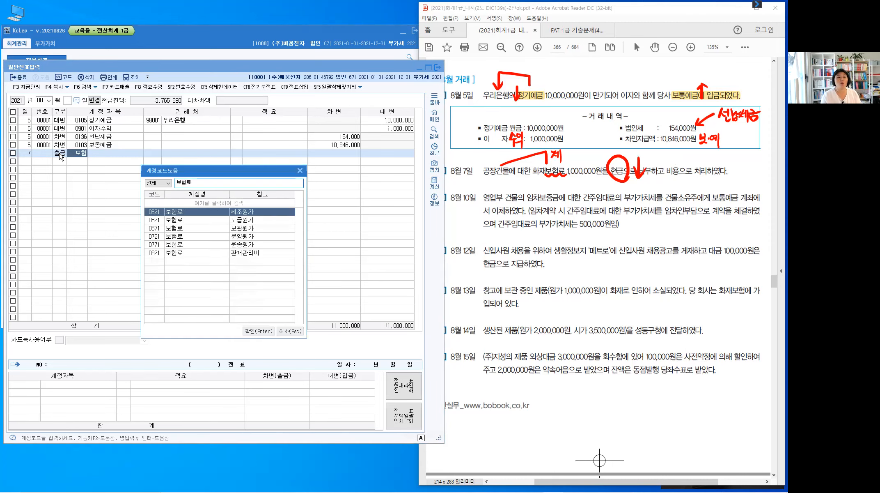
key(Return)
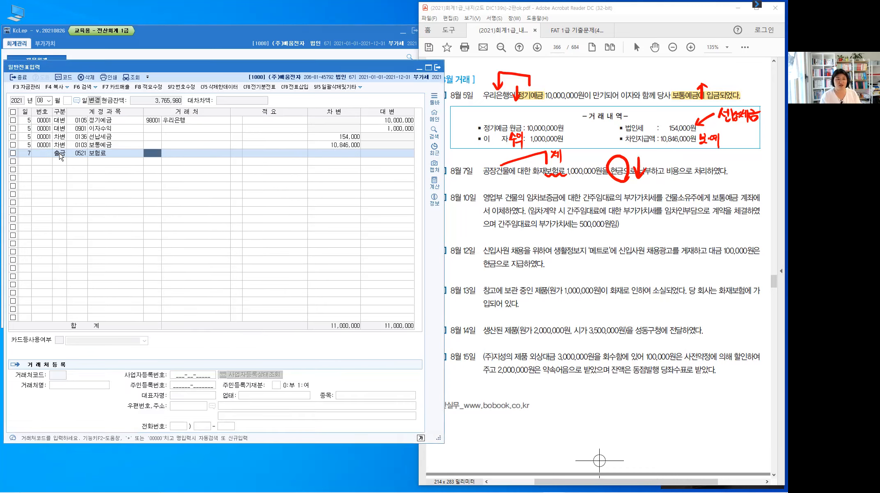
key(Return)
key(Return)
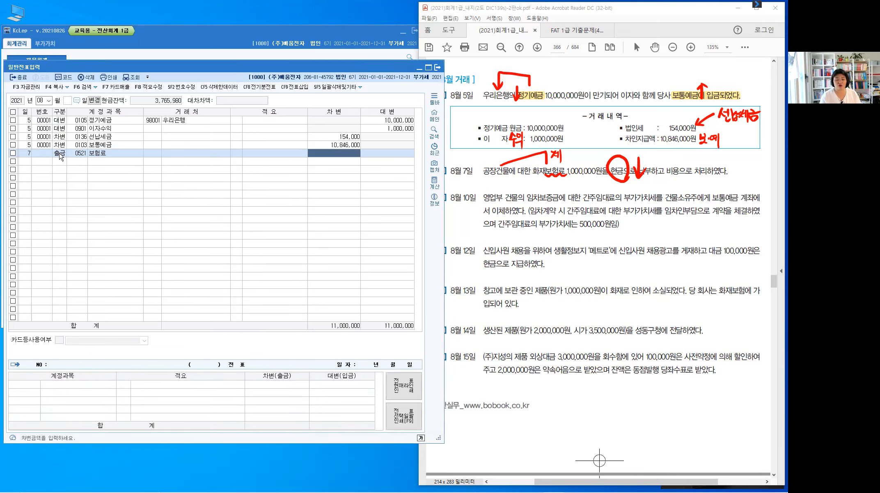
text(1000000)
key(Return)
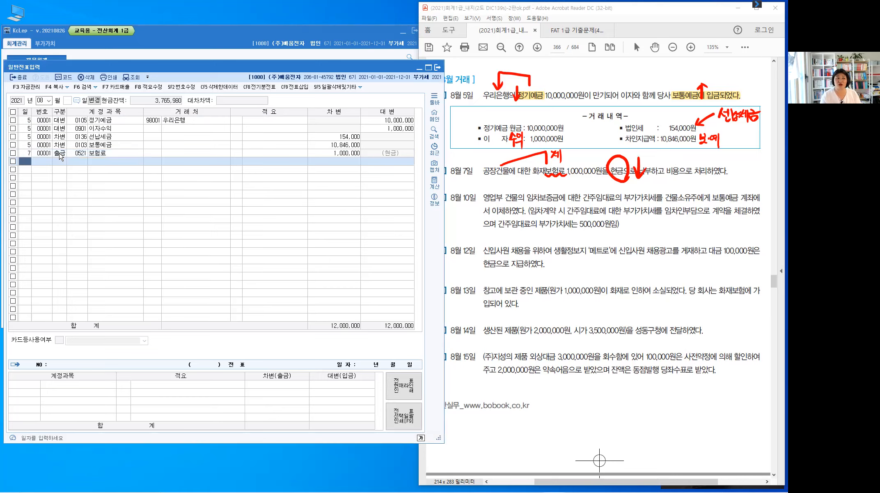
key(Up)
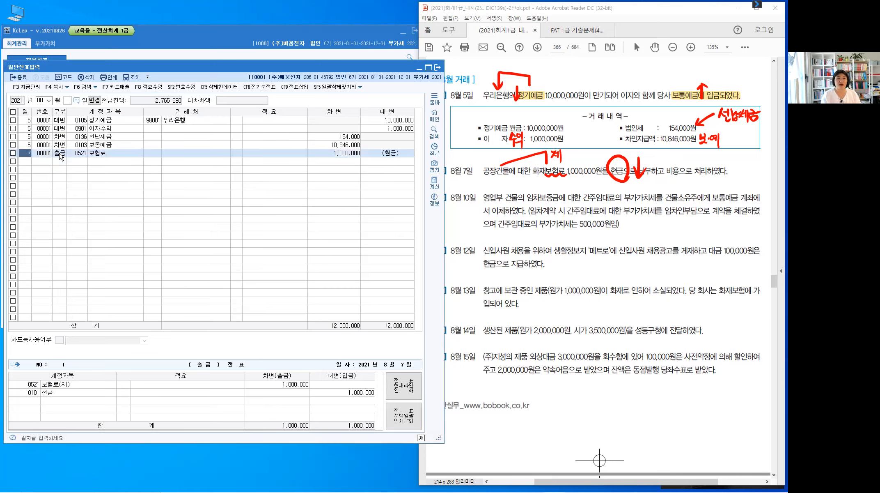
Start a new voucher line dated the 10th.
key(Down)
text(10)
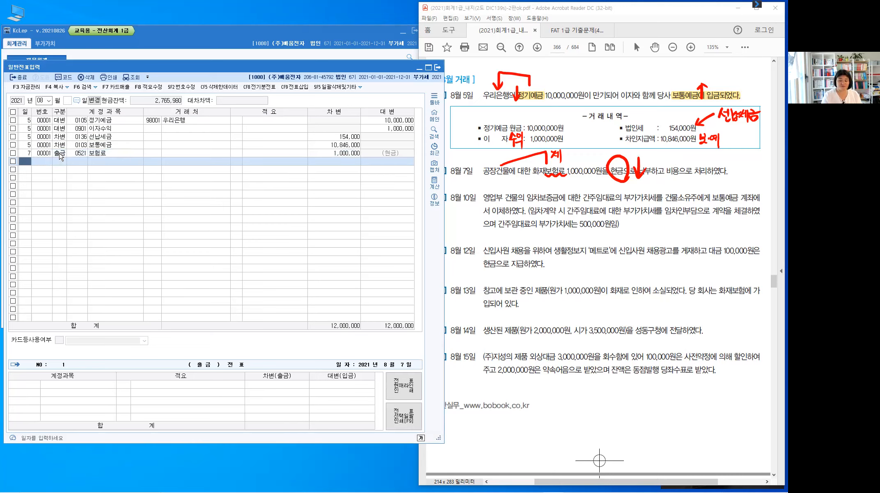
key(Return)
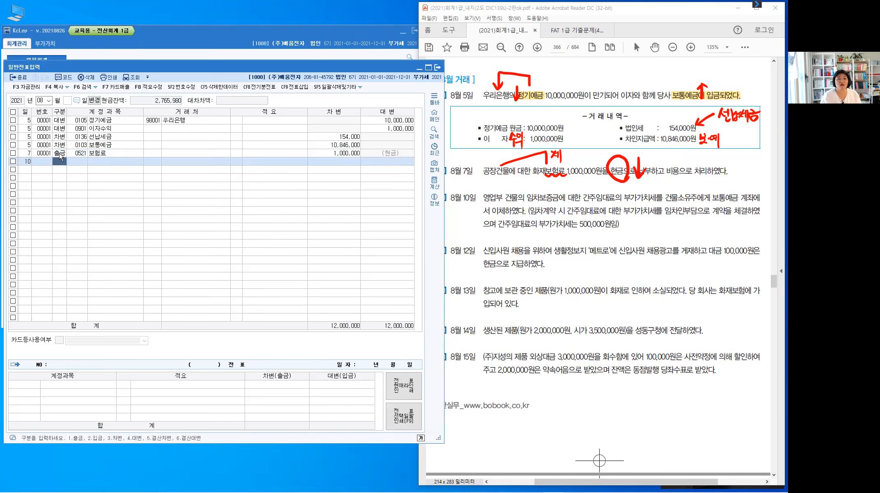
Switch to the textbook PDF and clear the red pen marks around the August 10 problem.
click(636, 227)
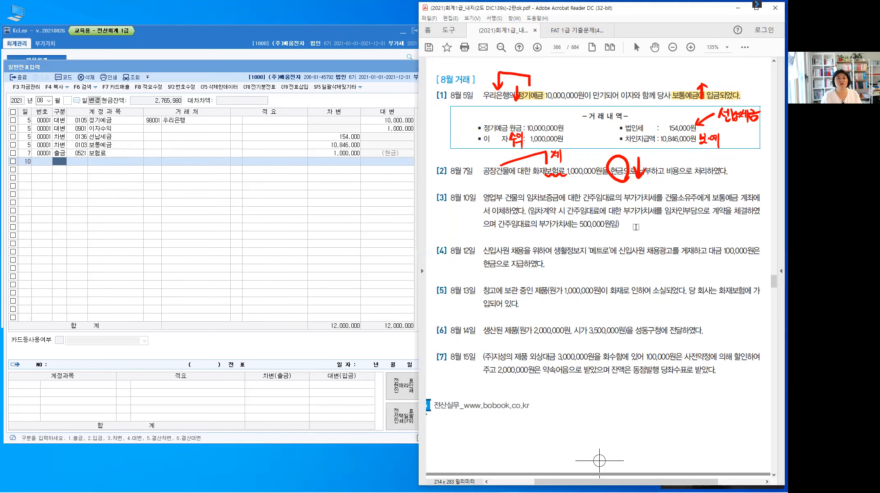
scroll(636, 227, down, 3)
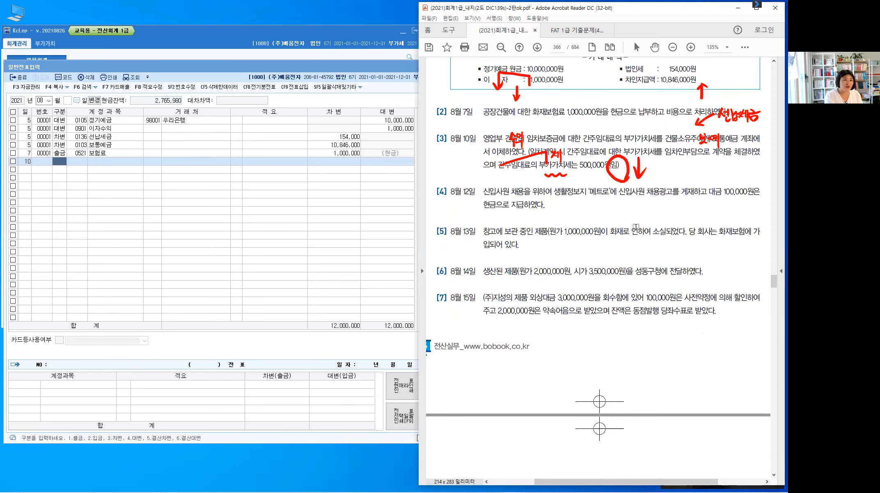
key(Escape)
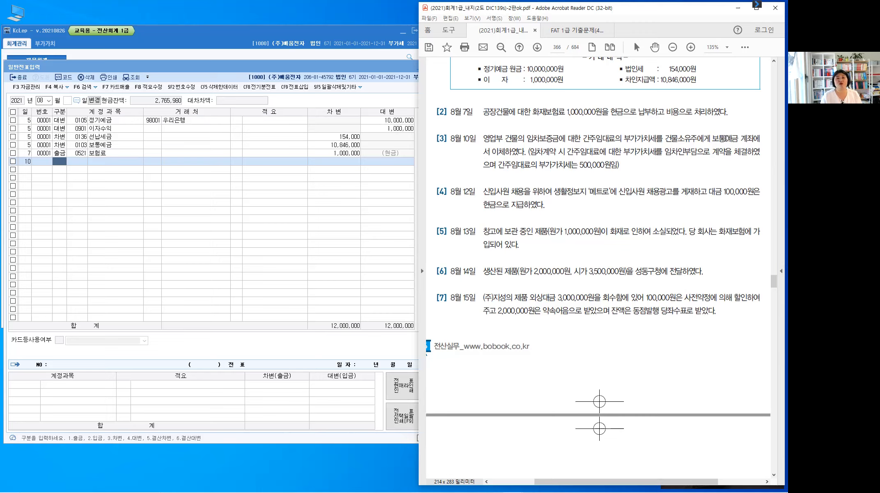
Highlight 보통예금 계좌에서 in the August 10 problem, label it (대) with a down arrow, underline 임차인부담 and circle 간주.
double_click(744, 138)
drag(757, 139, 759, 139)
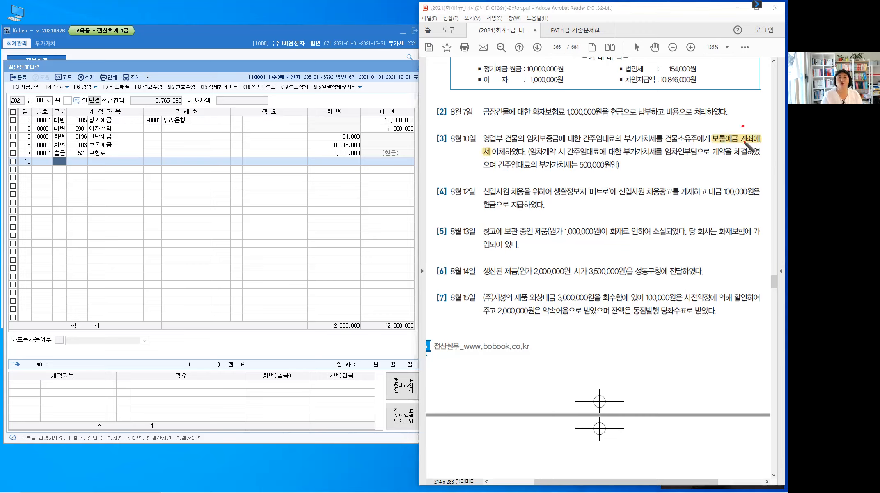
mouse_move(743, 127)
mouse_down()
mouse_move(744, 142)
mouse_move(751, 134)
mouse_move(719, 128)
mouse_move(732, 122)
mouse_up()
drag(732, 117, 734, 129)
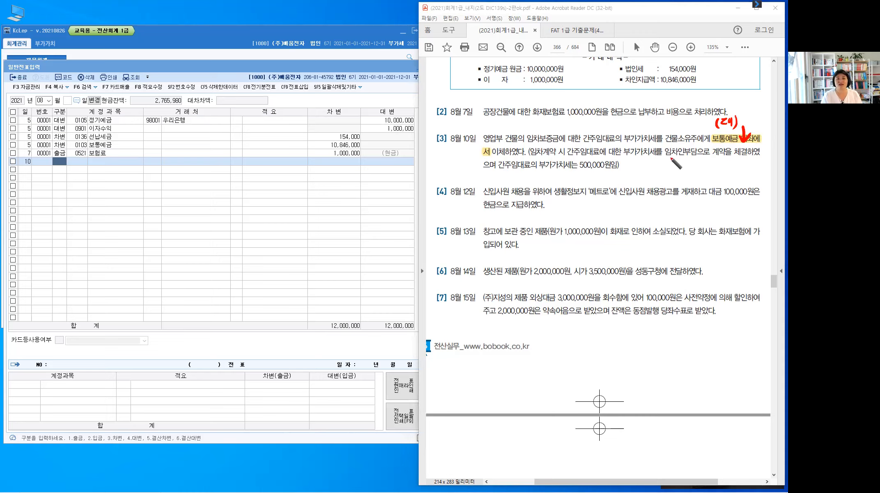
drag(663, 156, 698, 161)
drag(691, 162, 728, 159)
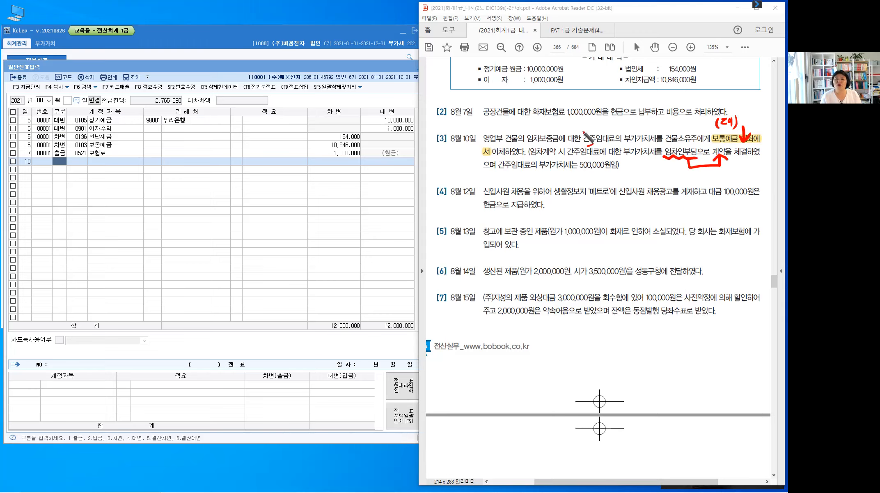
mouse_move(590, 132)
mouse_down()
mouse_move(591, 147)
mouse_move(591, 130)
mouse_up()
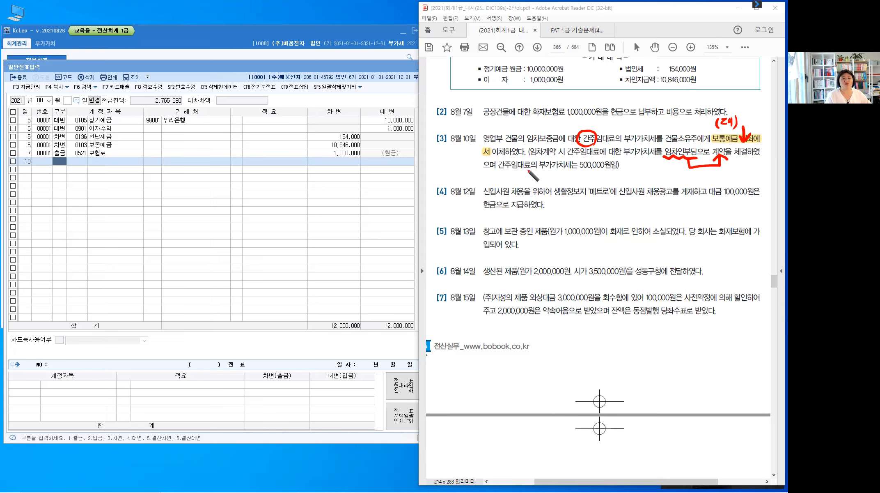
Underline and quote-mark the phrase 간주임대료의 부가가치세는 500,000원임, and write 부담자의 세금과공과금 beside it with an arrow.
drag(498, 171, 640, 175)
drag(647, 166, 647, 175)
drag(640, 171, 650, 176)
drag(645, 177, 658, 174)
drag(660, 167, 662, 172)
drag(652, 177, 670, 186)
drag(671, 177, 674, 177)
drag(679, 172, 679, 171)
drag(676, 181, 682, 179)
drag(684, 169, 694, 183)
mouse_move(704, 169)
mouse_down()
mouse_move(705, 184)
mouse_move(719, 178)
mouse_up()
drag(709, 180, 753, 182)
mouse_move(753, 171)
mouse_down()
mouse_move(755, 186)
mouse_move(757, 178)
mouse_up()
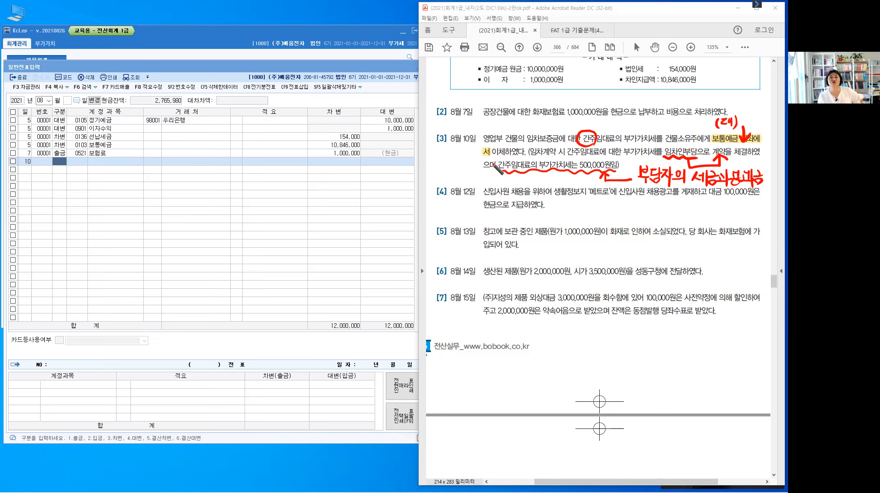
drag(493, 154, 490, 160)
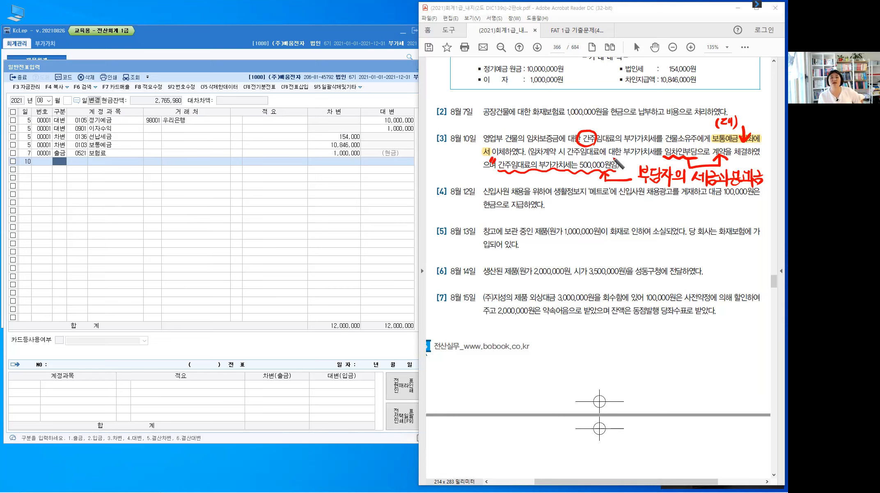
drag(614, 157, 616, 165)
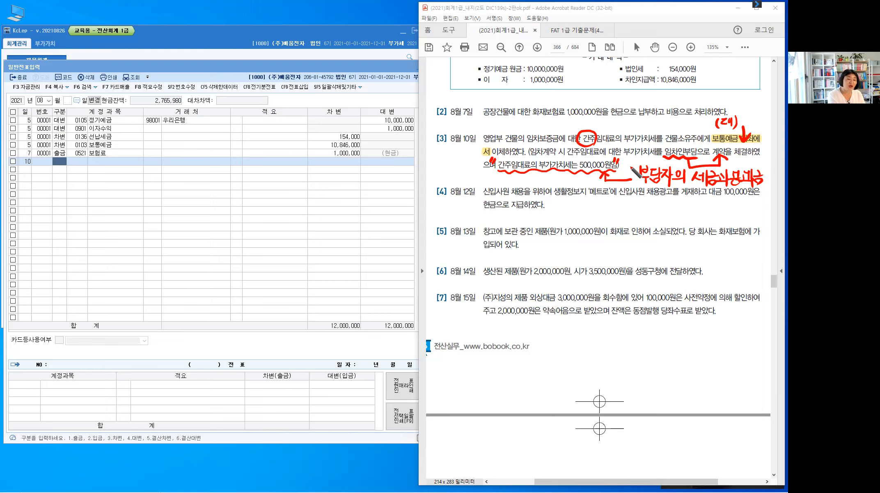
Set the August 10 voucher line's 구분 to 차변.
click(62, 163)
text(3)
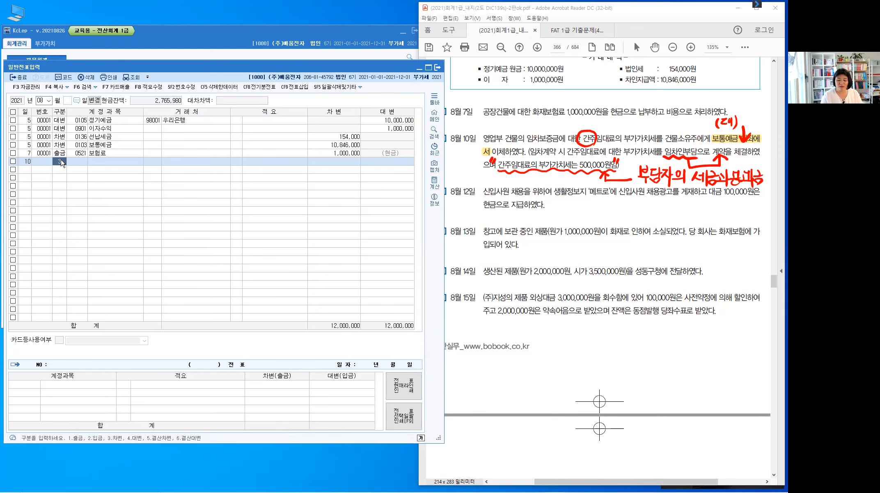
key(Return)
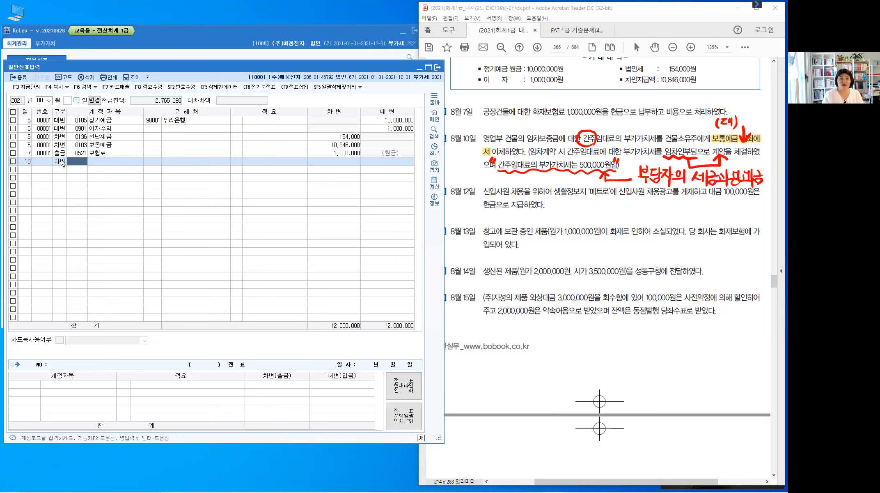
Bracket 영업부 건물 in the August 10 problem in red and label it (판).
mouse_move(496, 123)
mouse_down()
mouse_move(496, 131)
mouse_move(531, 124)
mouse_move(530, 131)
mouse_up()
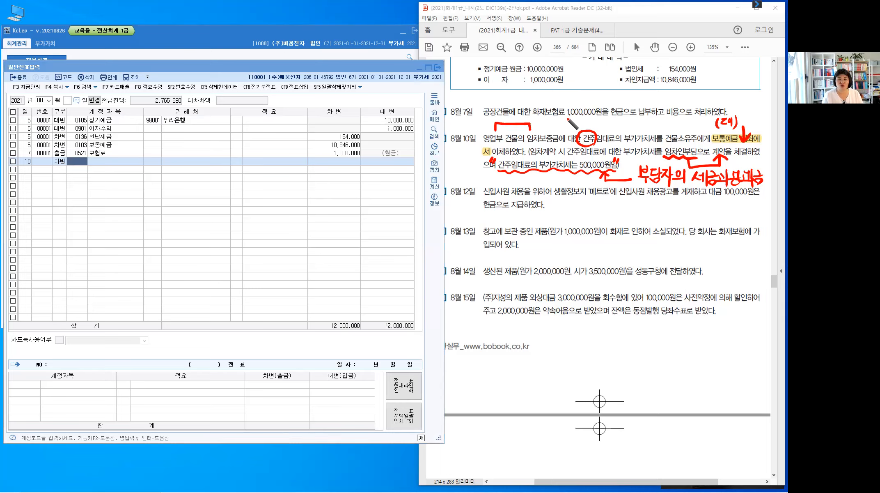
mouse_move(538, 119)
mouse_down()
mouse_move(537, 129)
mouse_move(545, 121)
mouse_up()
drag(541, 122, 544, 127)
drag(539, 127, 547, 129)
drag(546, 125, 549, 124)
drag(541, 129, 549, 132)
drag(551, 118, 551, 134)
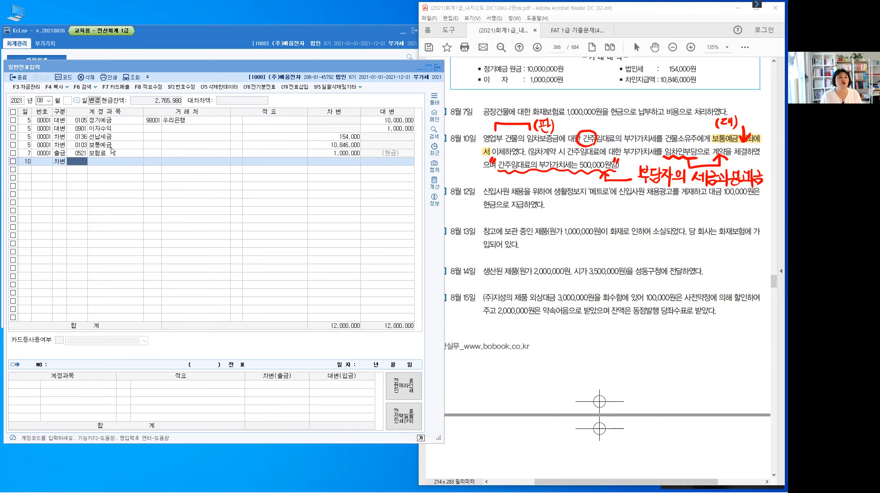
Set the August 10 차변 line's account to 세금과공과 (0817) with no 거래처 and a debit amount of 500,000.
click(75, 161)
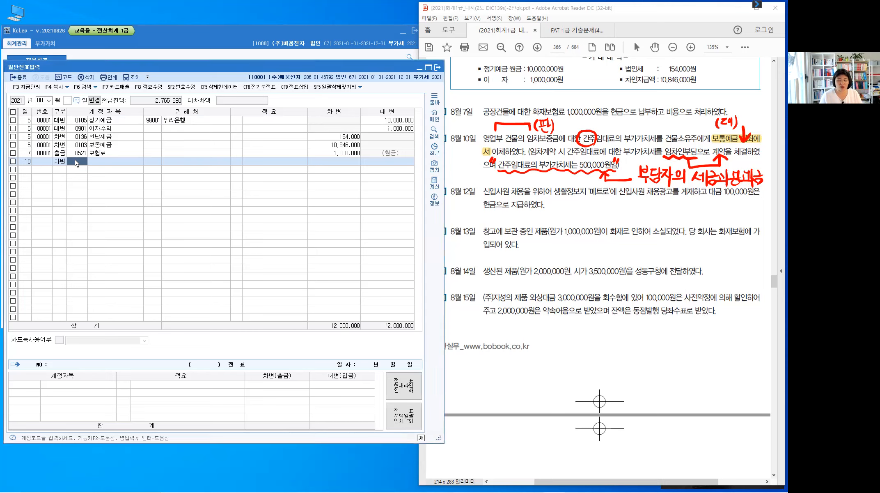
text(817)
key(Return)
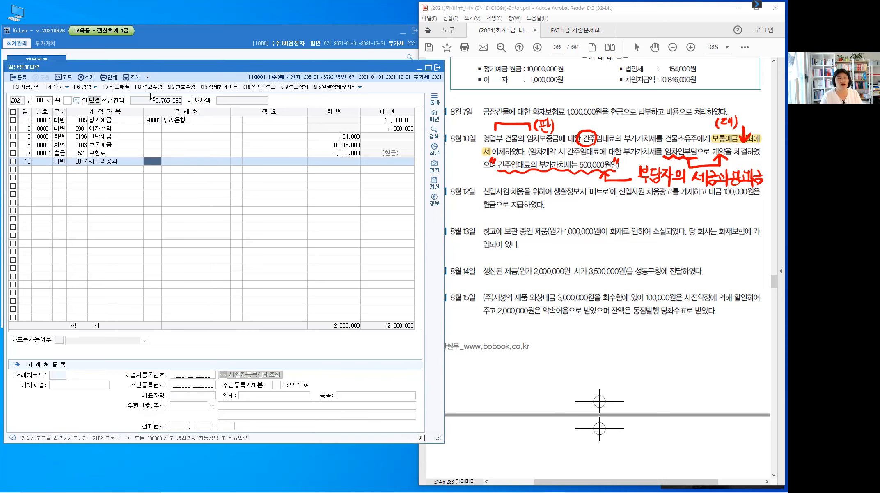
key(Return)
key(Return)
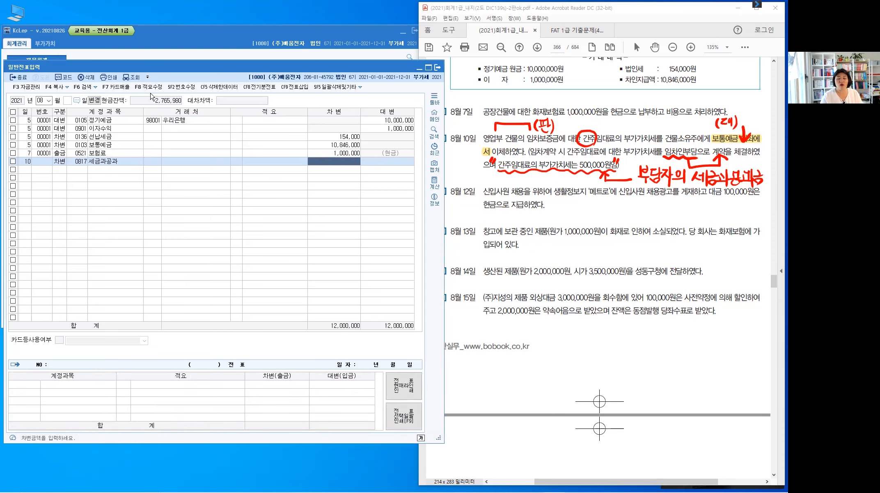
text(5000000)
key(Return)
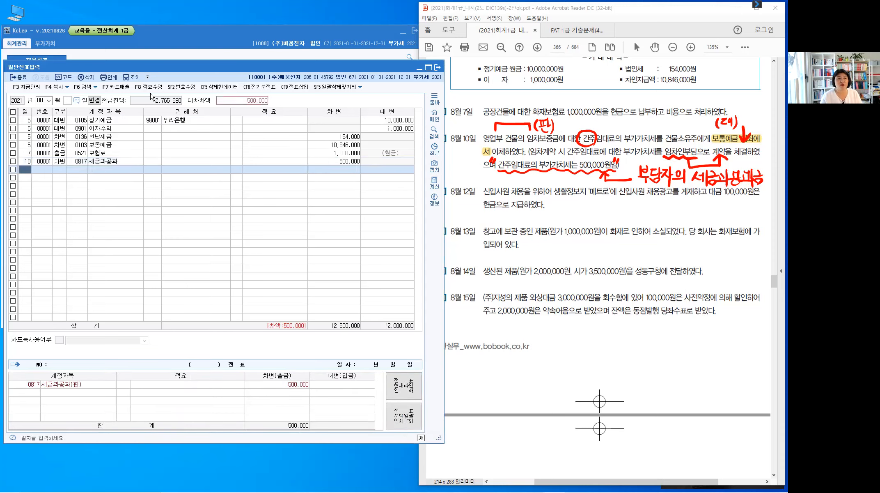
Add an August 10 대변 line for 보통예금 (0103) with no 거래처 or 적요 and a balancing credit of 500,000.
key(Return)
text(4)
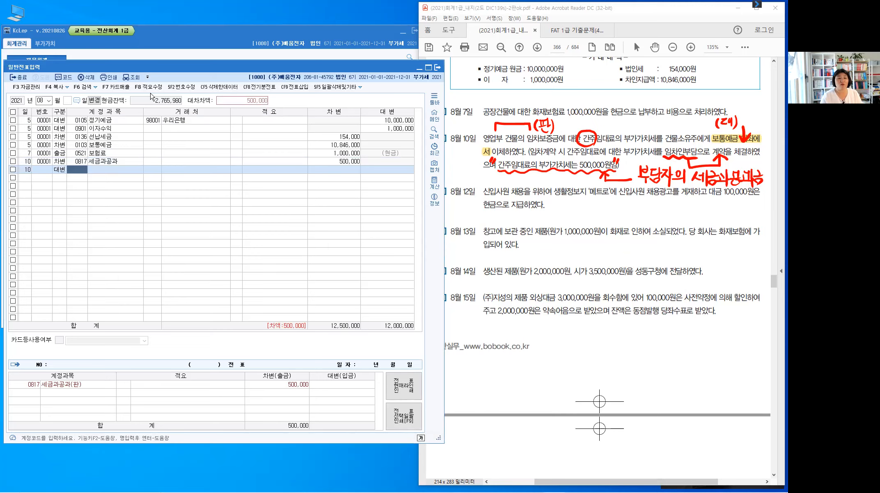
text(103)
key(Return)
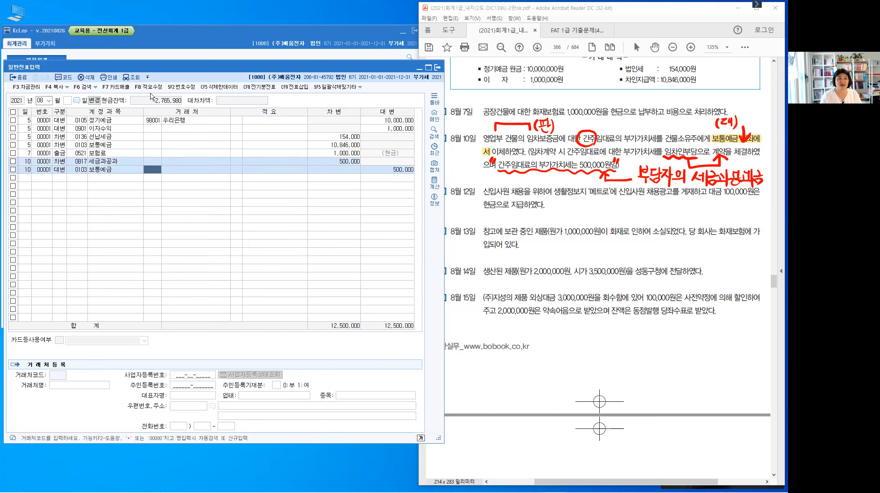
key(Return)
key(Return)
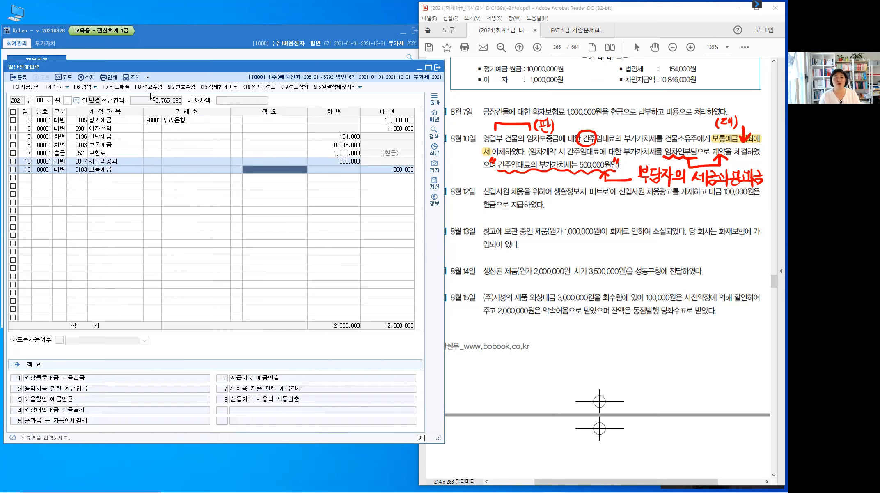
key(Return)
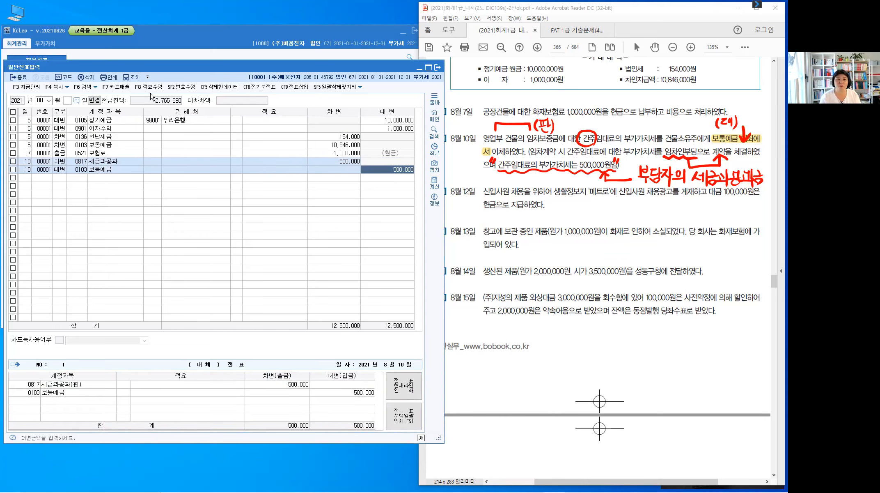
Complete the August 10 대변 line and start a new voucher line dated the 12th.
key(Return)
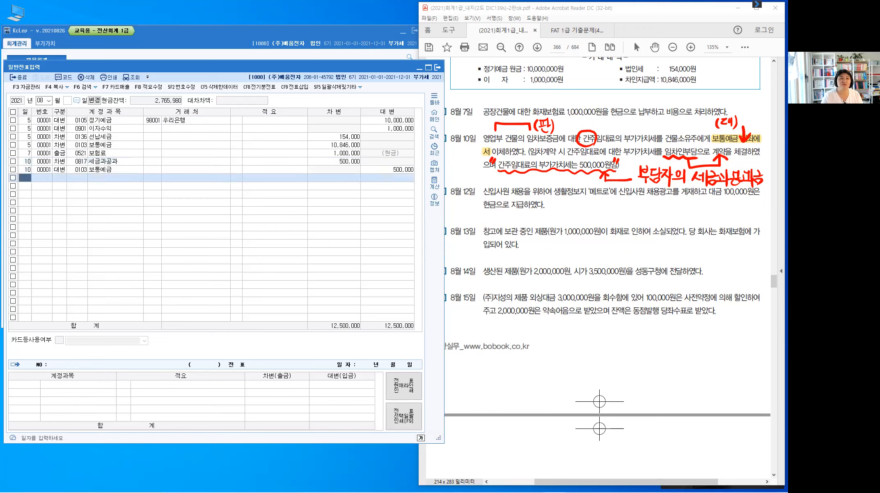
text(12)
key(Return)
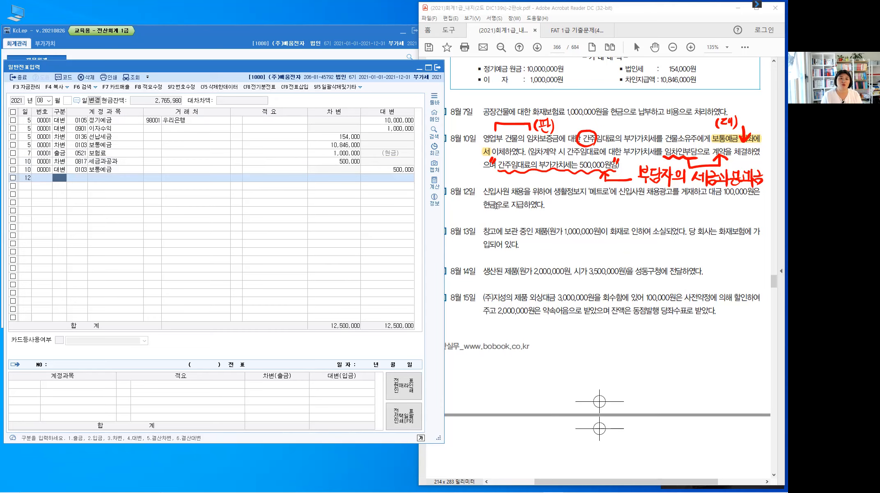
Highlight 현금 and 채용광고 in the August 12 problem in yellow, and label 채용광고 as 광고선전비(판) with a red arrow.
drag(483, 205, 497, 206)
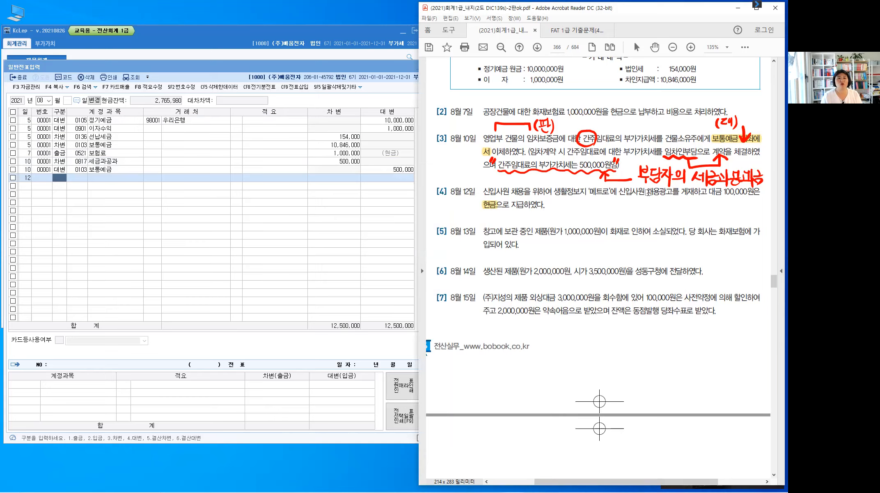
drag(648, 192, 670, 192)
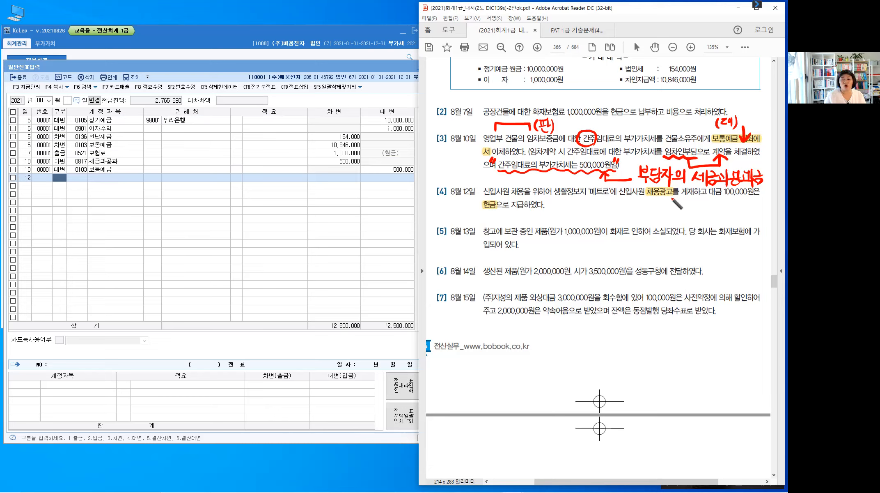
drag(660, 197, 692, 212)
mouse_move(694, 204)
mouse_down()
mouse_move(691, 219)
mouse_move(705, 214)
mouse_up()
drag(701, 213, 707, 219)
drag(710, 207, 706, 215)
drag(709, 210, 713, 214)
drag(713, 210, 717, 210)
drag(718, 204, 717, 215)
drag(709, 216, 718, 221)
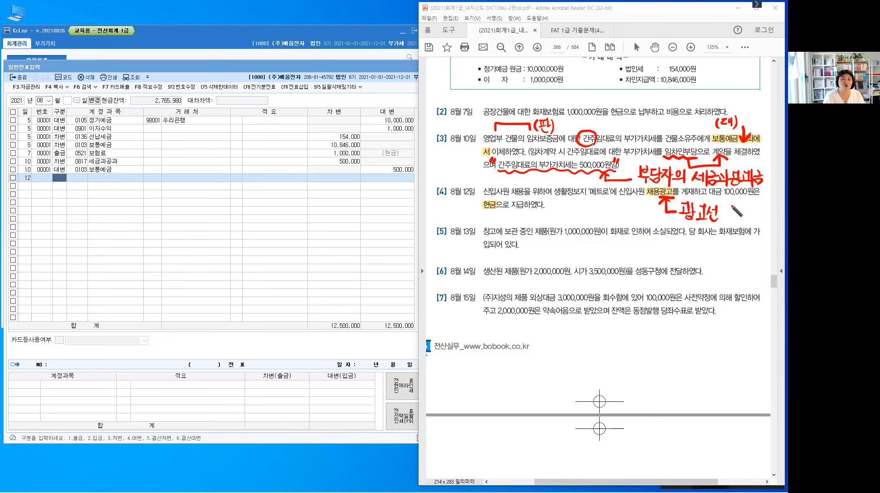
drag(721, 207, 730, 223)
drag(733, 208, 735, 222)
drag(738, 208, 735, 222)
drag(743, 205, 742, 224)
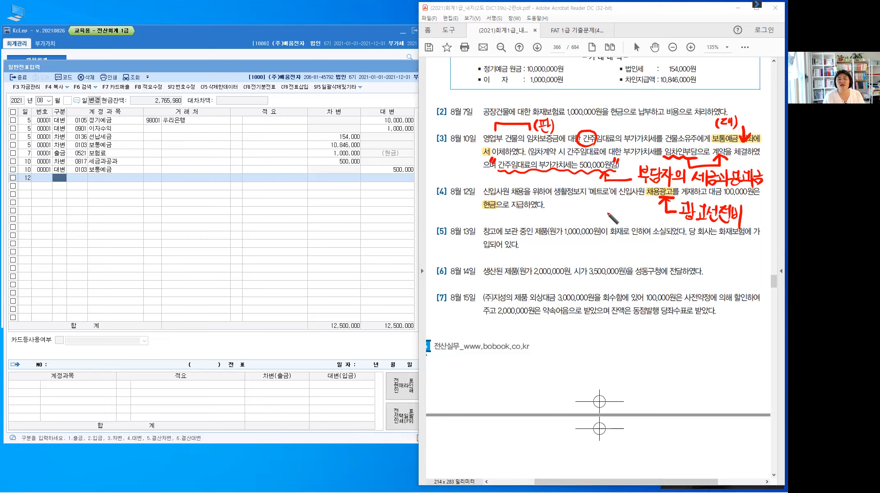
mouse_move(749, 207)
mouse_down()
mouse_move(749, 222)
mouse_move(757, 210)
mouse_move(753, 216)
mouse_up()
drag(755, 210, 755, 216)
drag(751, 217, 764, 213)
drag(752, 218, 761, 221)
drag(763, 206, 763, 223)
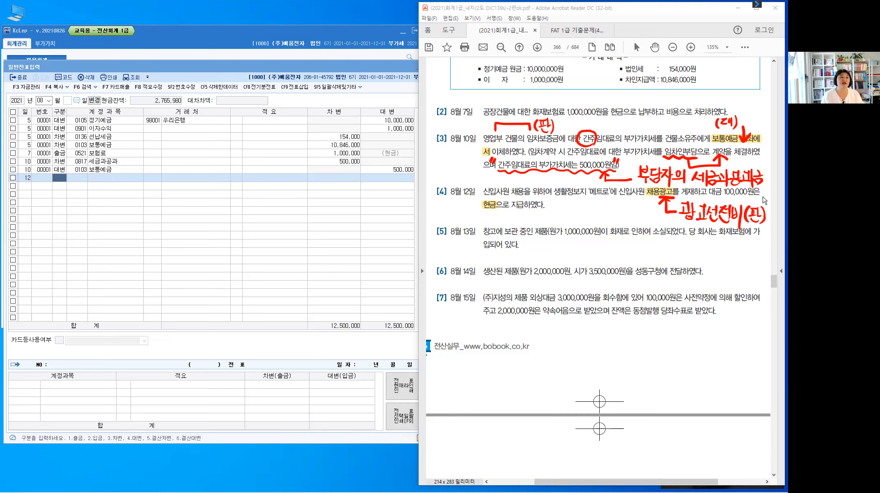
Set the August 12 line's 구분 to 출금 and its account to 광고선전비 (0833).
click(60, 176)
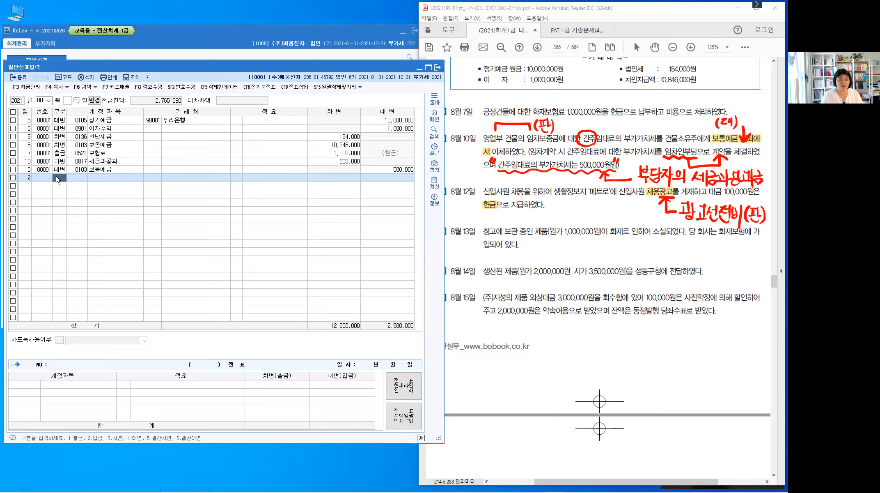
text(1)
key(Return)
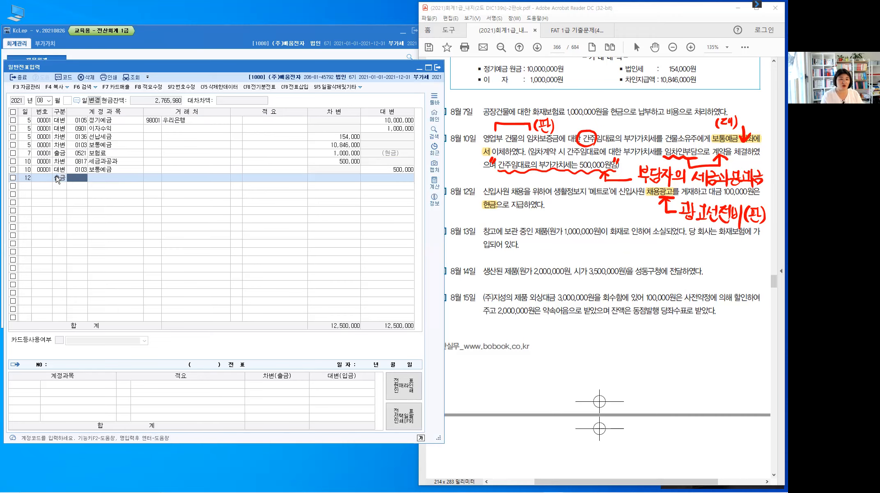
text(833)
key(Return)
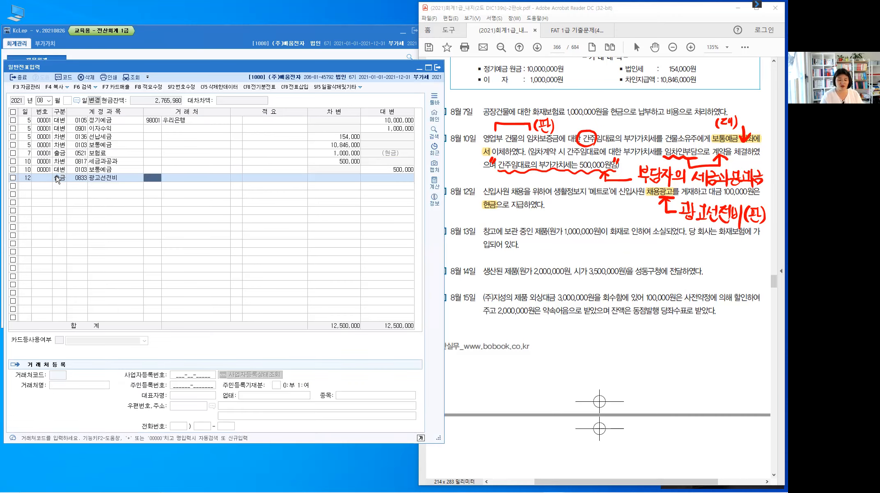
Re-enter the August 12 line's account by searching for 광고 and choosing the 판매관리비 entry 광고선전비 (0833).
key(Left)
key(BackSpace)
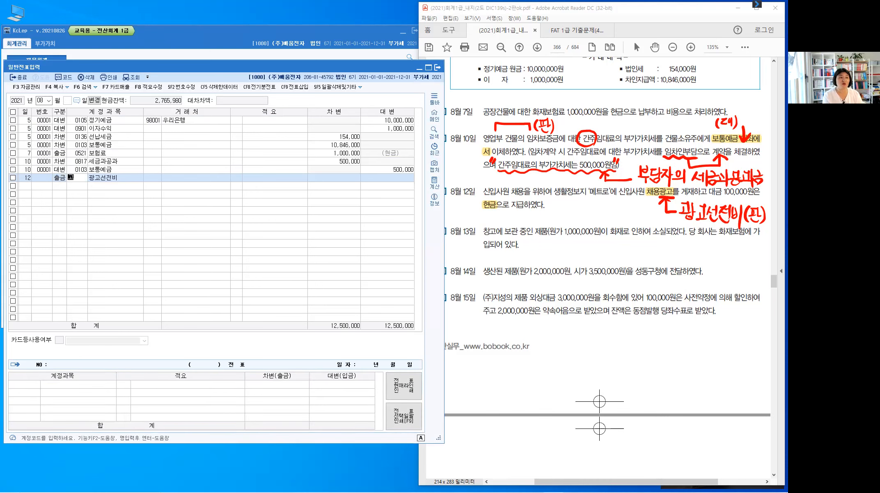
text(광고)
key(Return)
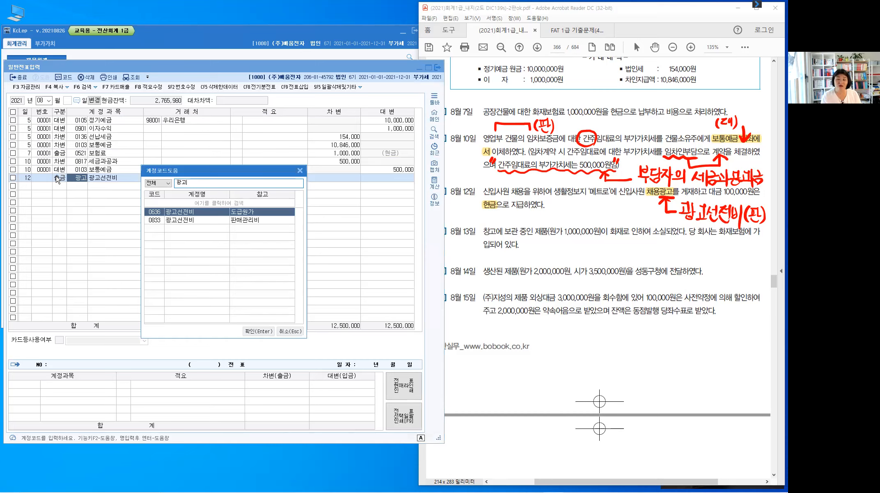
key(Down)
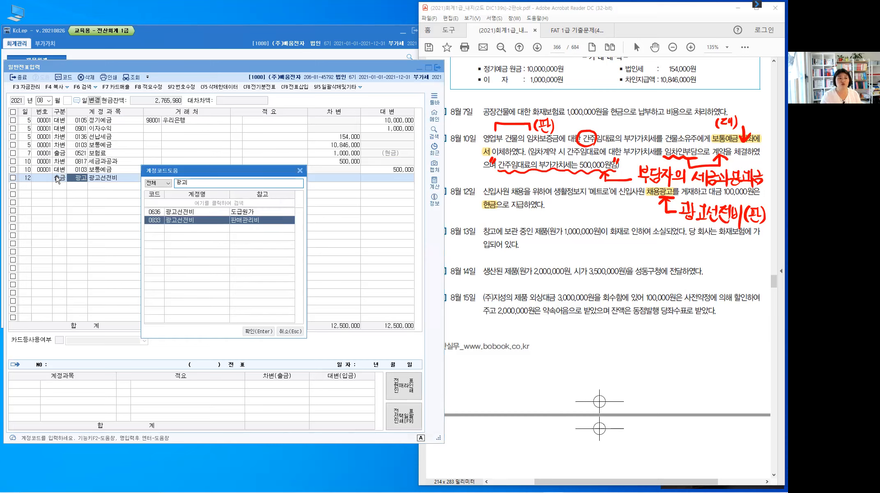
key(Return)
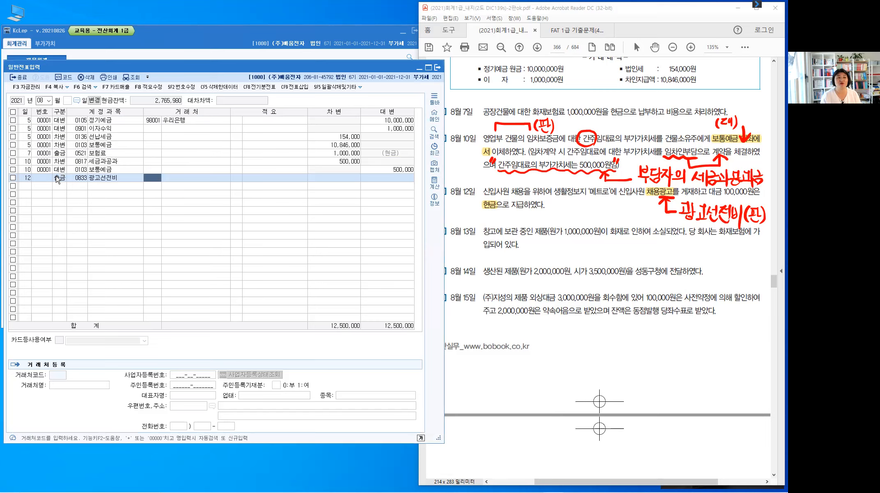
Complete the August 12 출금 line with no 거래처 or 적요 and an amount of 100,000.
key(Return)
key(Return)
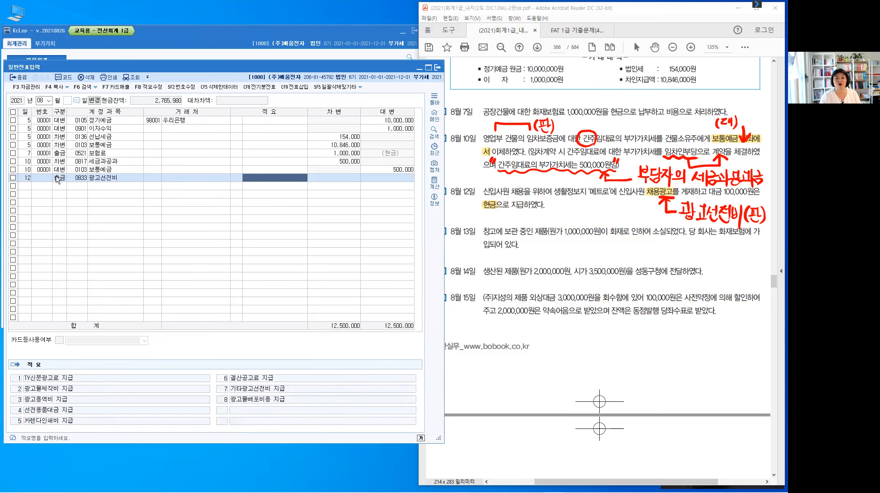
key(Return)
text(10)
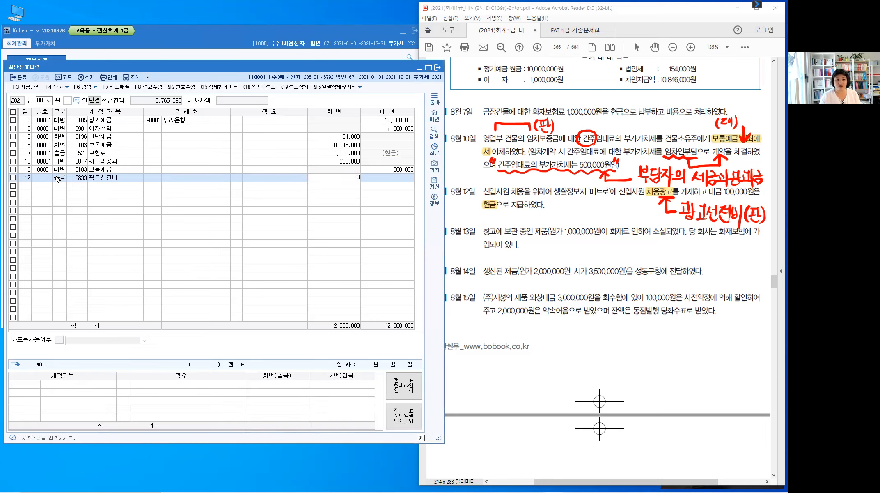
text(0,000)
key(Return)
key(Return)
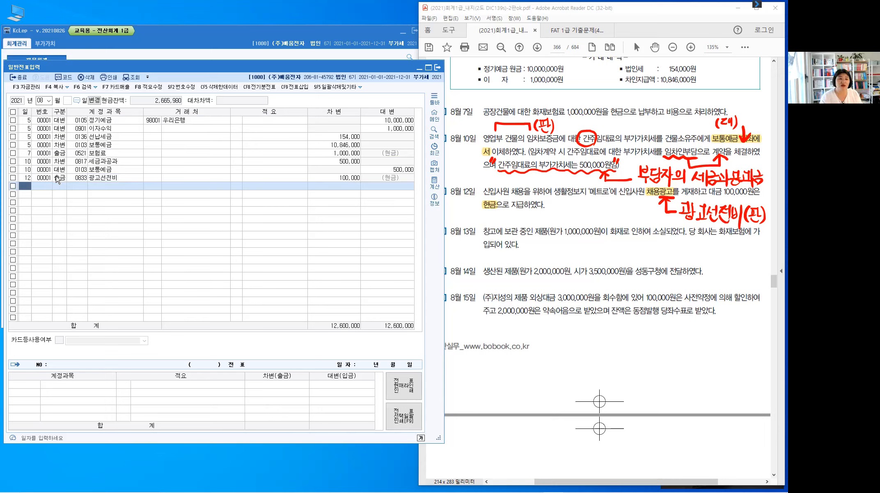
Start a new voucher line dated the 13th and clear the red pen marks from the textbook page.
text(13)
key(Return)
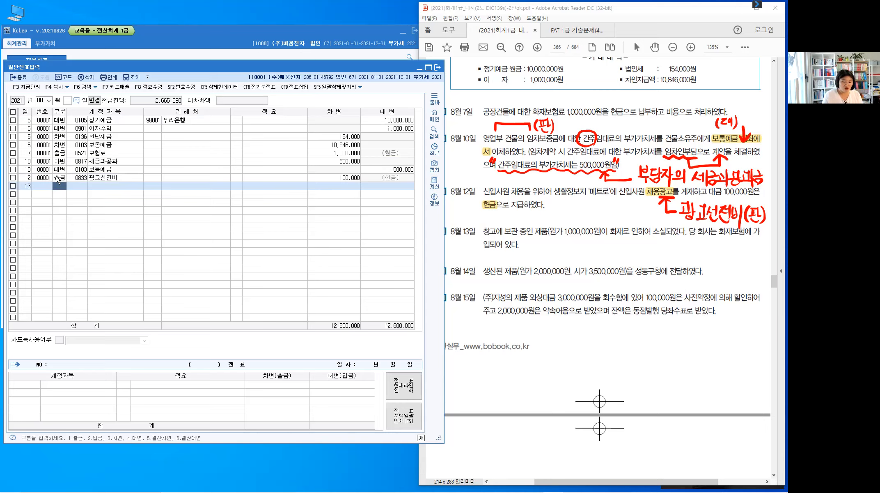
key(Escape)
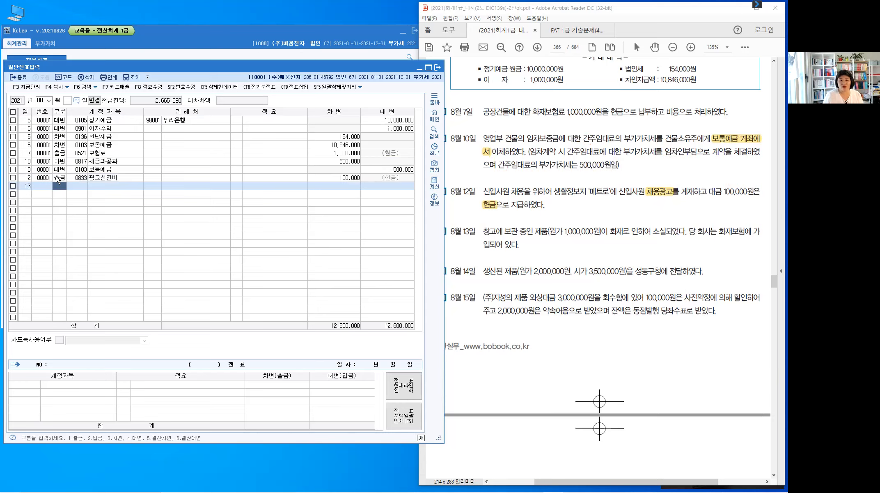
Bracket 화재로 인하여 소실 in the August 13 problem in red and label it 재해손실.
drag(617, 222, 659, 226)
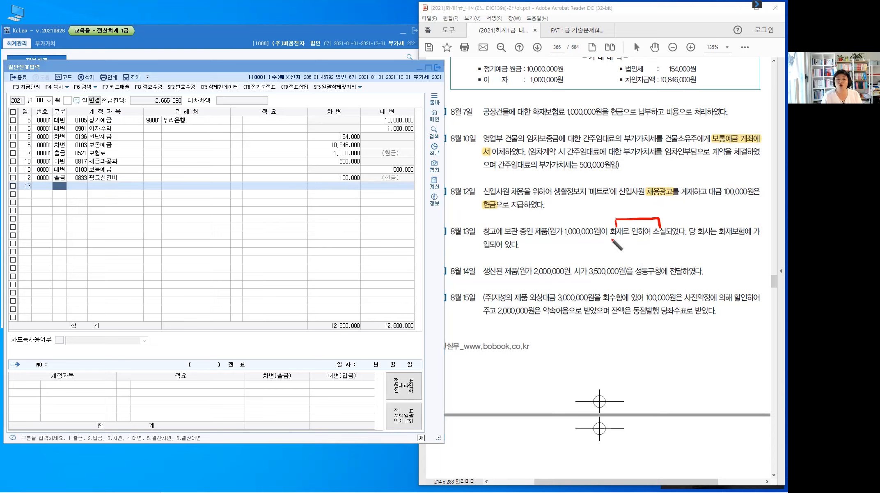
drag(621, 205, 629, 209)
mouse_move(631, 202)
mouse_down()
mouse_move(633, 215)
mouse_move(640, 201)
mouse_move(665, 213)
mouse_up()
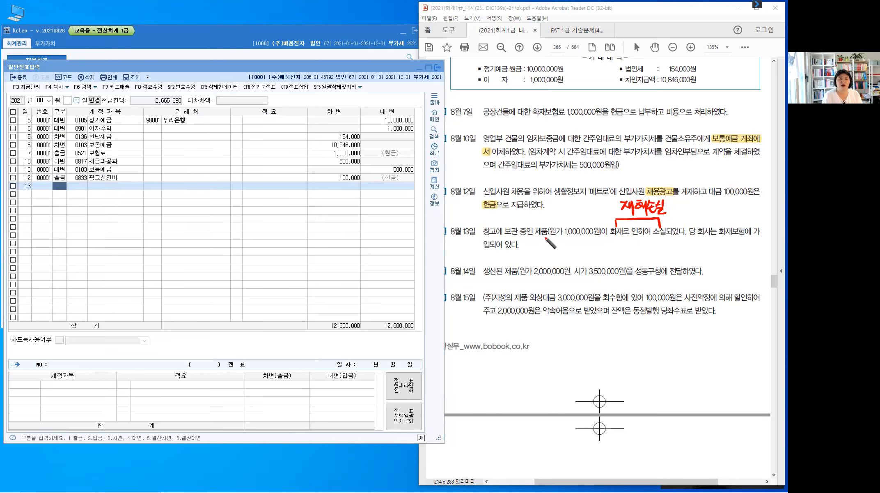
Circle 제품 in the August 13 problem in red and annotate it with an arrow and 8.타계정으로 대체.
drag(549, 217, 550, 241)
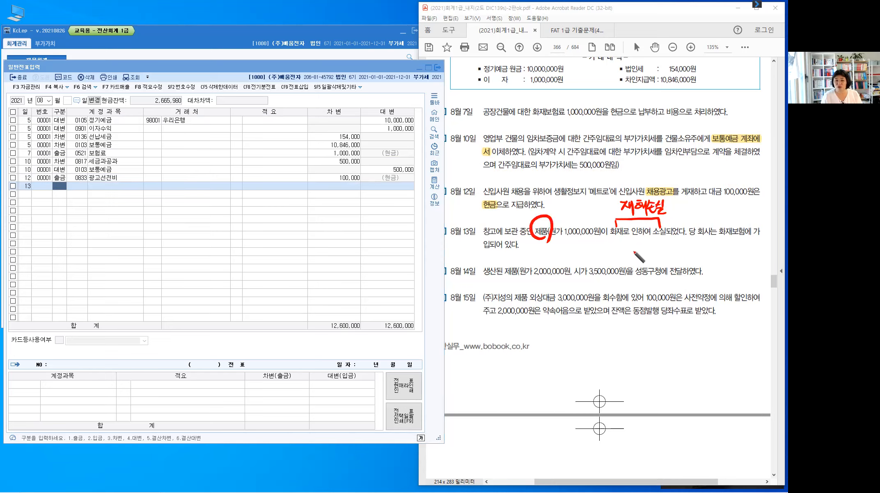
drag(551, 242, 562, 256)
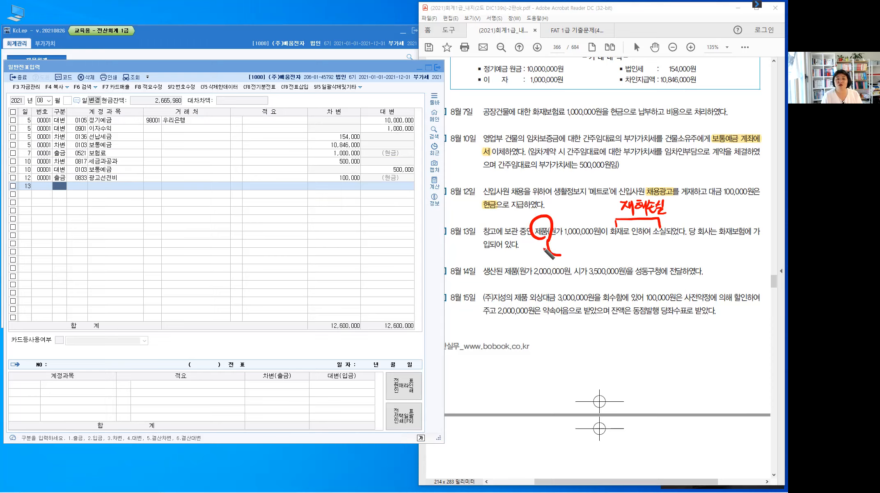
click(568, 251)
mouse_move(568, 249)
mouse_down()
mouse_move(612, 260)
mouse_move(615, 252)
mouse_up()
click(578, 256)
drag(619, 245, 617, 255)
mouse_move(626, 247)
mouse_down()
mouse_move(632, 256)
mouse_move(663, 261)
mouse_move(675, 251)
mouse_move(678, 259)
mouse_up()
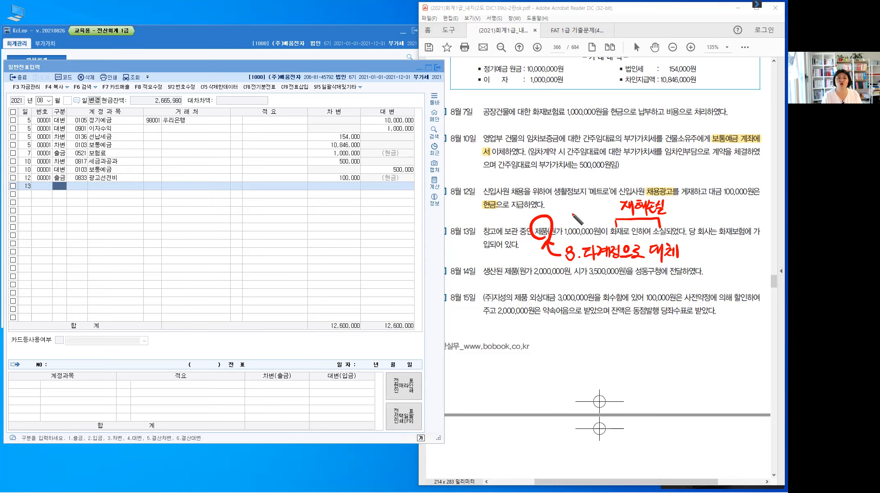
Write 원가 in red above the 1,000,000원 cost in the August 13 problem.
drag(573, 212, 572, 212)
drag(567, 218, 575, 217)
drag(571, 218, 579, 217)
drag(579, 211, 579, 221)
drag(574, 221, 584, 225)
mouse_move(590, 212)
mouse_down()
mouse_move(590, 226)
mouse_move(594, 218)
mouse_up()
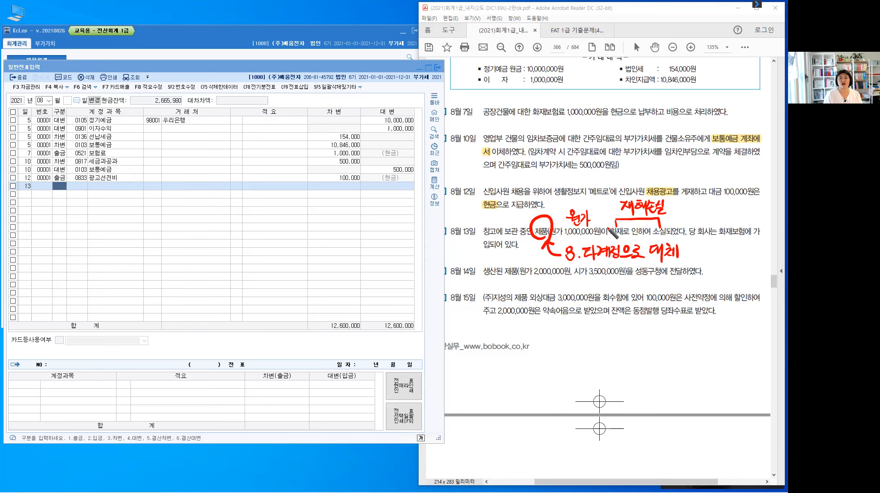
Separate the 화재보험 sentence with a red slash and mark 화재보험 with a note, a down arrow and an X.
mouse_move(689, 246)
mouse_down()
mouse_move(694, 209)
mouse_move(747, 207)
mouse_move(728, 226)
mouse_up()
mouse_move(725, 223)
mouse_down()
mouse_move(734, 222)
mouse_move(734, 251)
mouse_up()
drag(733, 238, 724, 250)
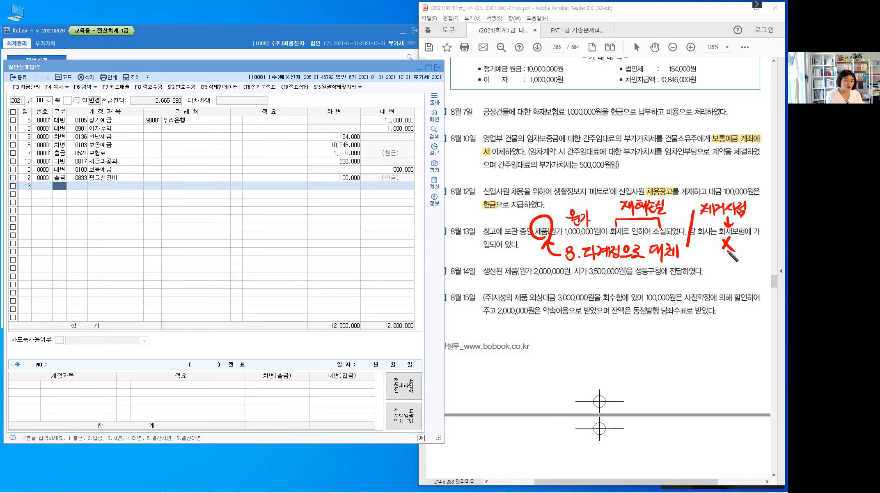
Set the August 13 line's 구분 to 차변 and its account to 재해손실 (0961) by searching for 재해.
click(62, 188)
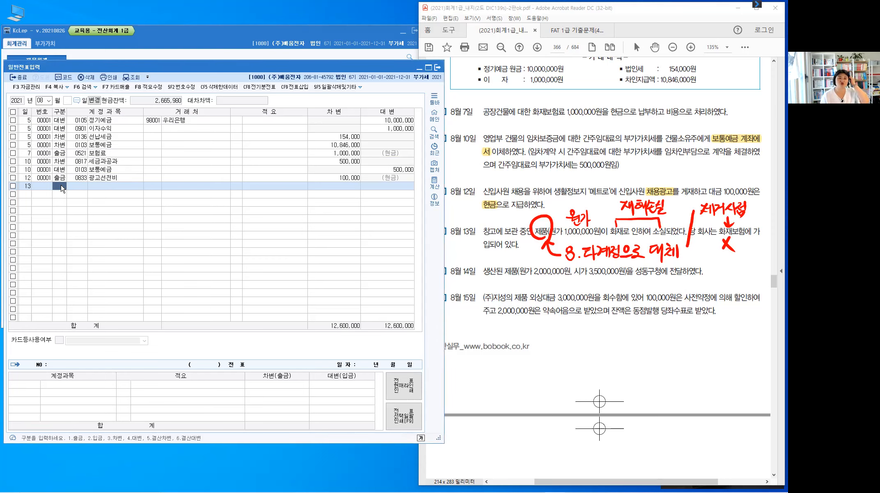
text(3)
key(Return)
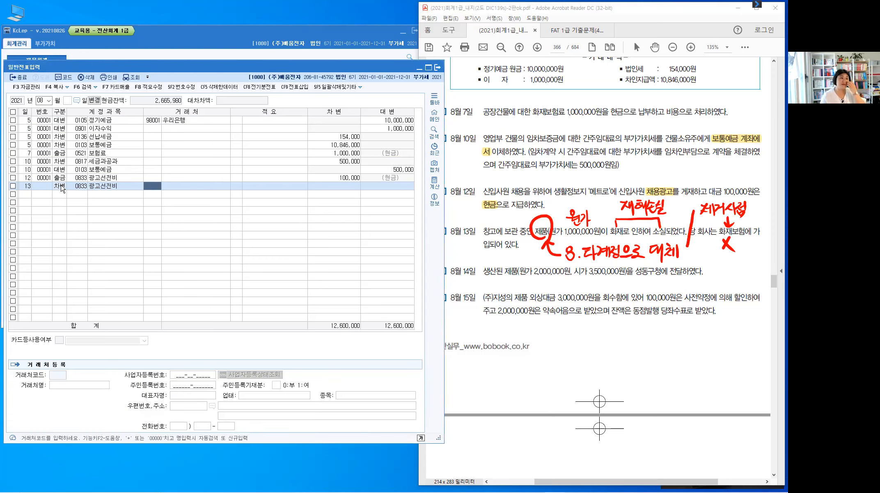
key(Left)
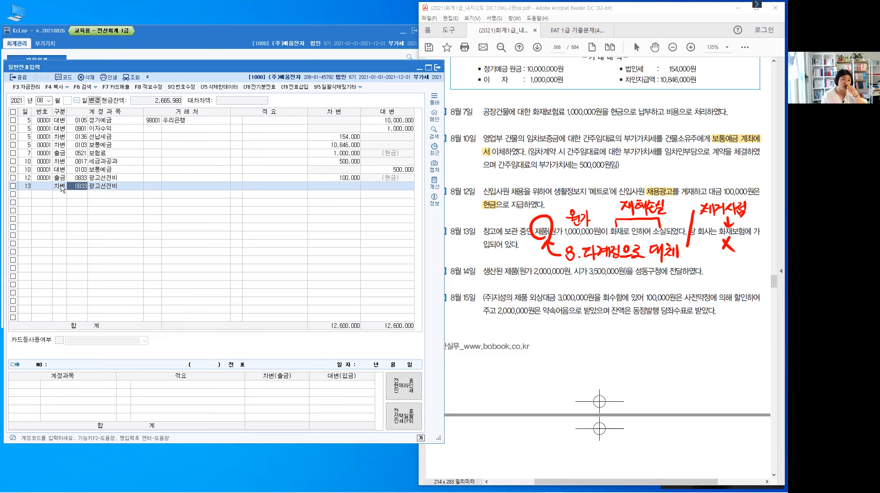
text(재해)
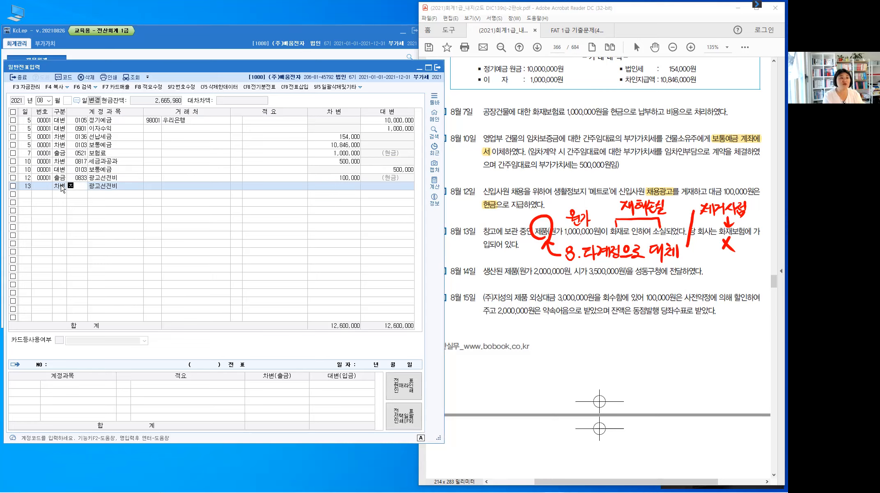
key(Return)
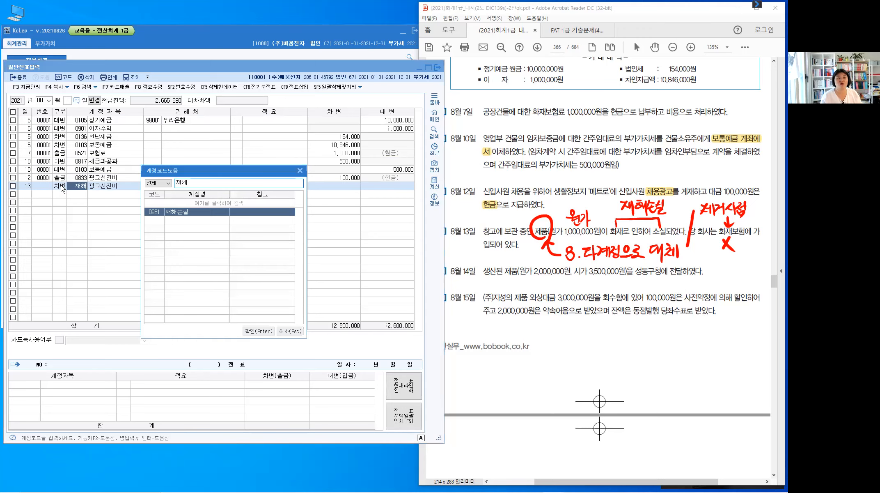
key(Return)
Complete the August 13 차변 line with no 거래처 or 적요 and a debit amount of 1,000,000.
key(Return)
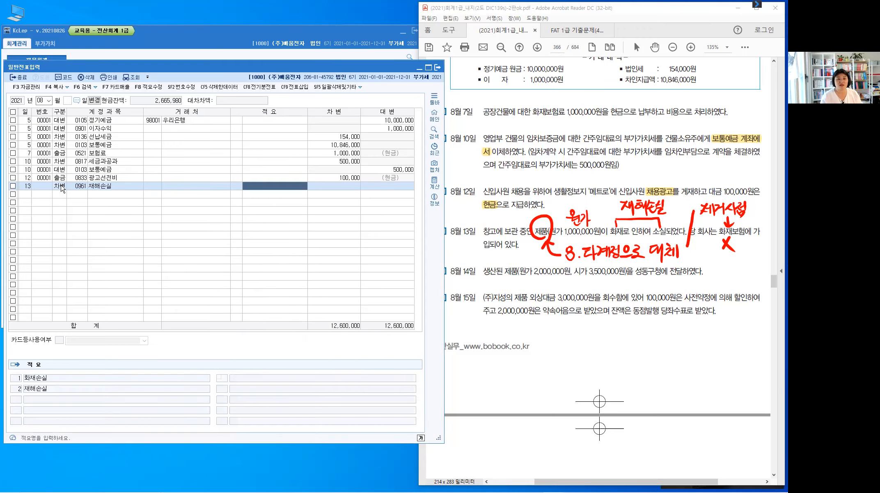
key(Return)
text(1,000,000)
key(Return)
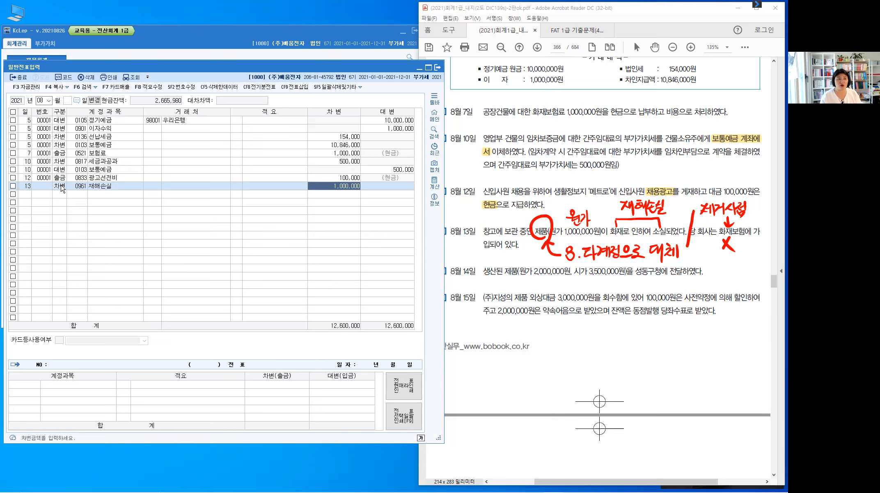
key(Return)
Add an August 13 대변 line for account 제품 (0150).
key(Return)
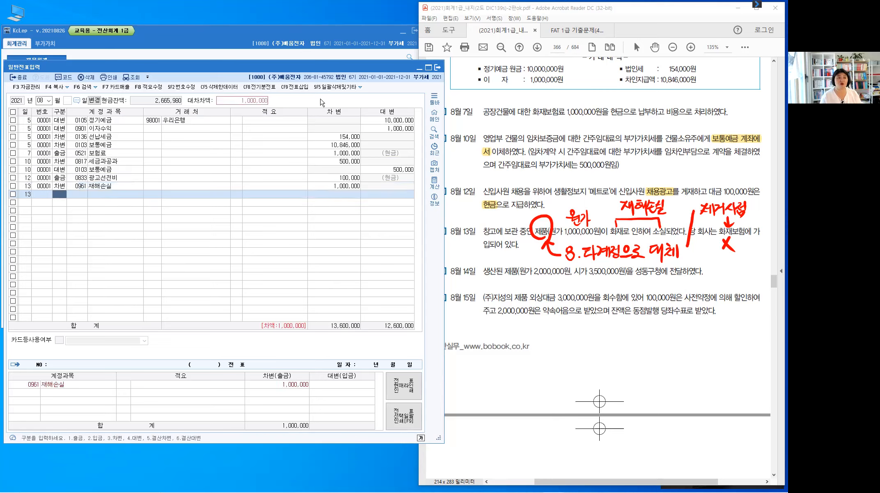
key(Return)
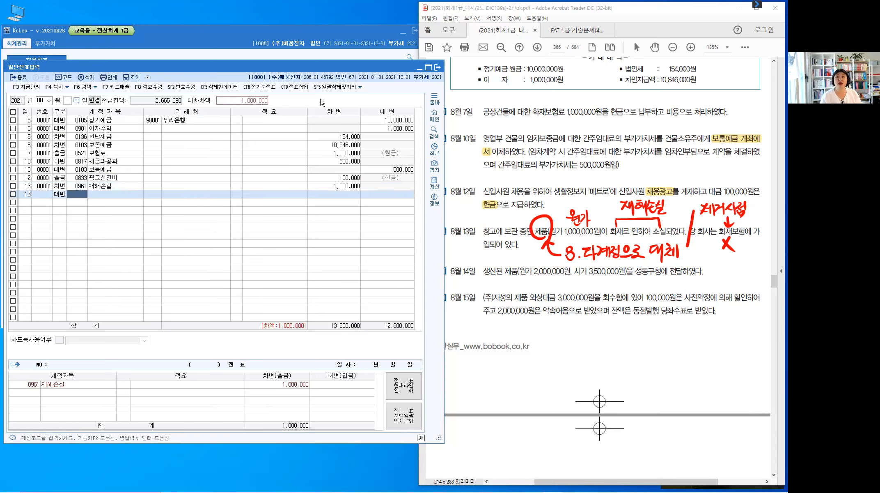
text(150)
key(Return)
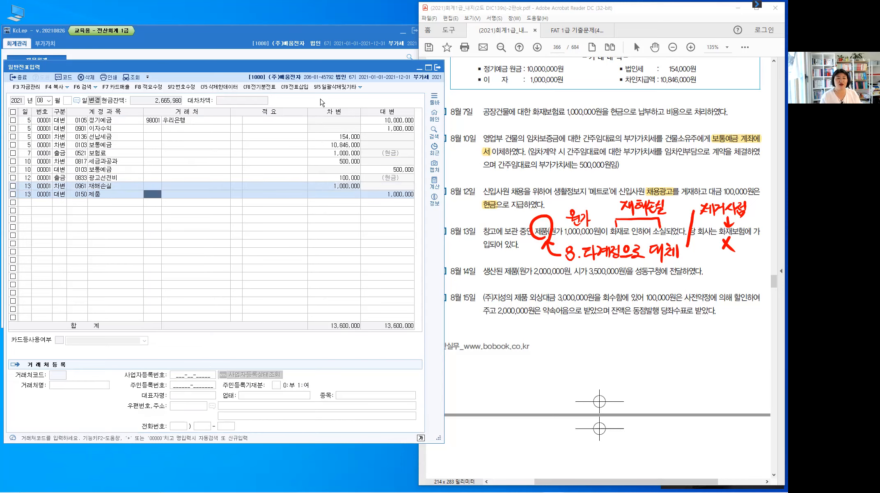
Complete the August 13 대변 line with no 거래처, 적요 8 타계정으로 대체액 and a credit of 1,000,000, and enter day 14 on the next line.
key(Return)
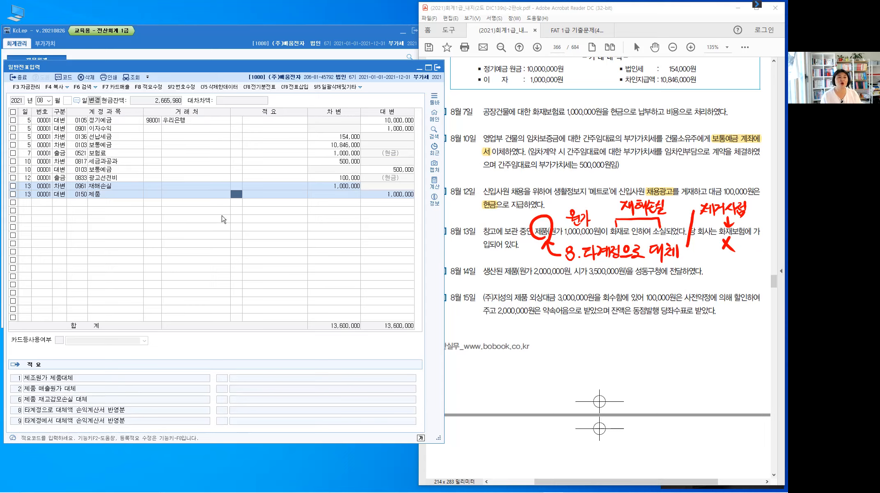
text(8)
key(Return)
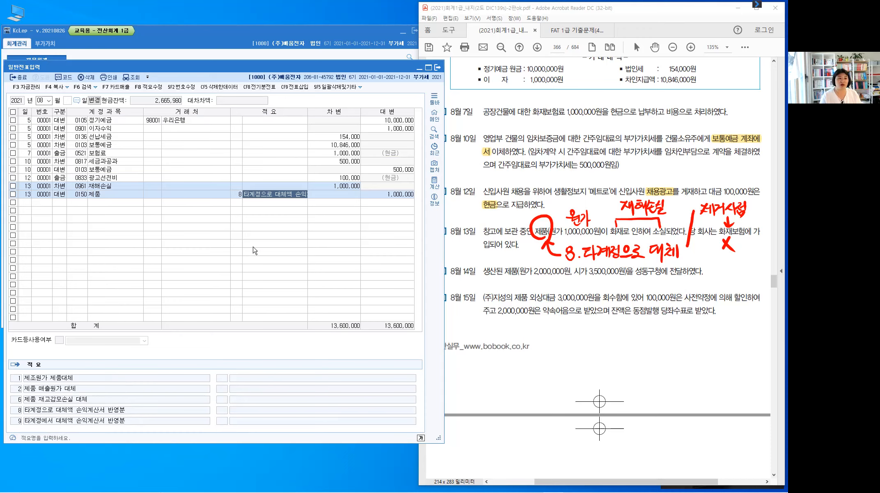
key(Return)
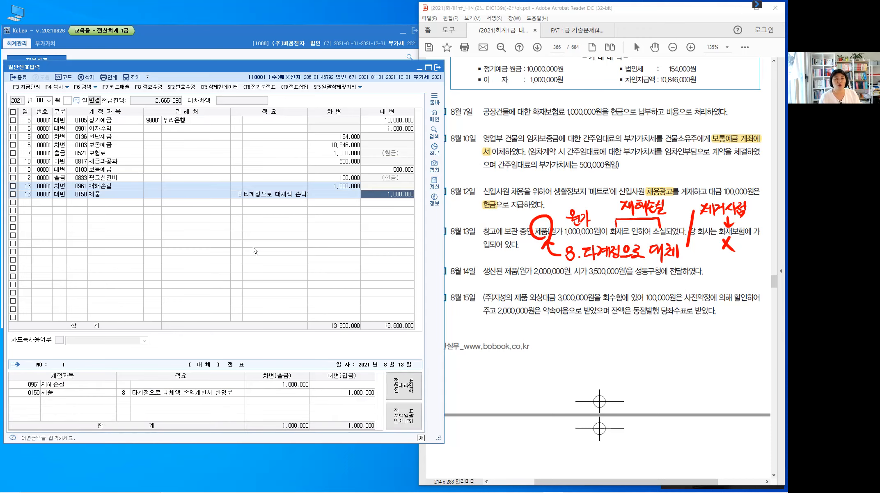
key(Return)
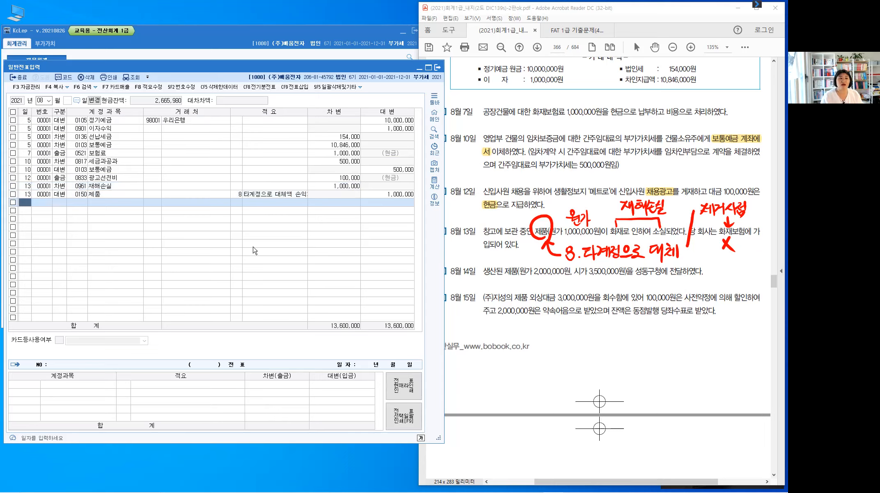
text(14)
key(Return)
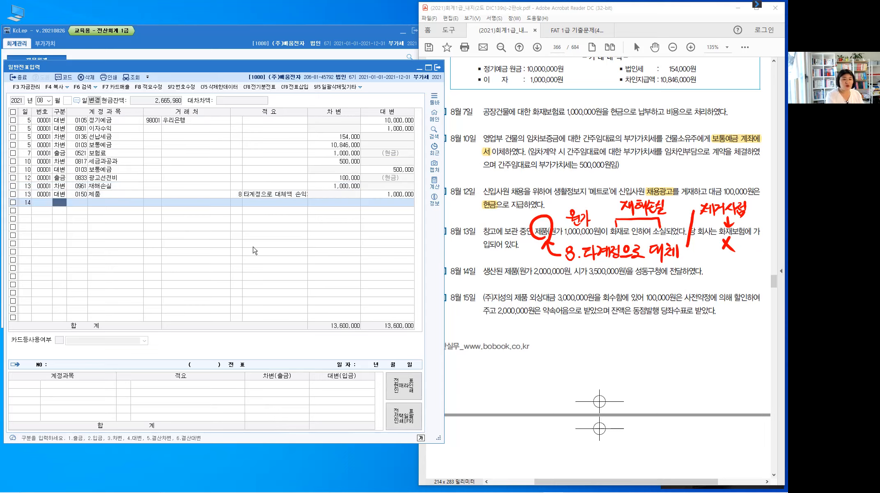
With the old red marks cleared, highlight 성동구청에 전달하였다 in the August 14 problem and label it 기부금 in red with a connecting line.
key(Escape)
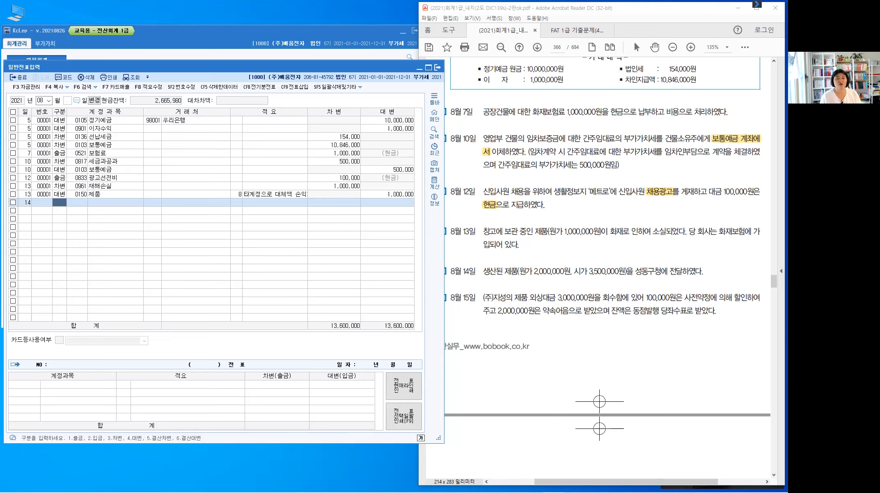
drag(635, 274, 705, 274)
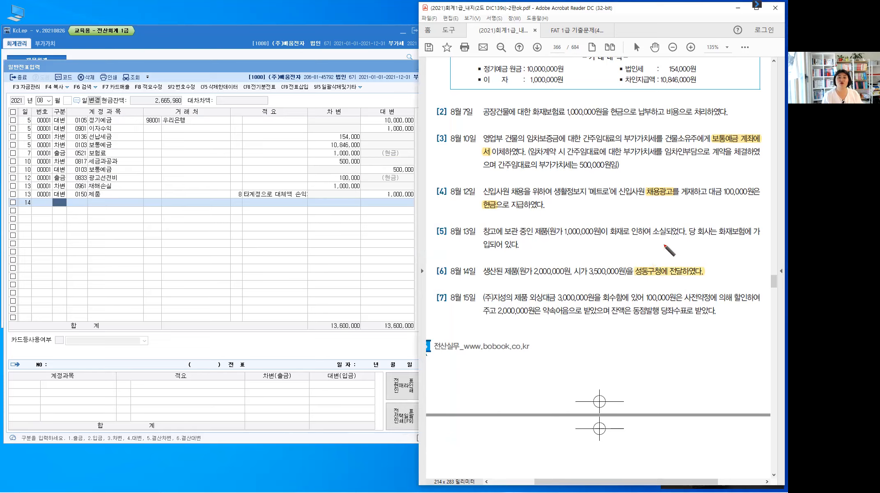
drag(652, 264, 664, 247)
drag(672, 241, 673, 250)
mouse_move(680, 237)
mouse_down()
mouse_move(680, 256)
mouse_move(685, 247)
mouse_up()
drag(690, 236, 690, 247)
drag(685, 243, 691, 242)
drag(682, 249, 694, 248)
mouse_move(688, 249)
mouse_down()
mouse_move(689, 256)
mouse_move(701, 246)
mouse_up()
mouse_move(694, 248)
mouse_down()
mouse_move(706, 246)
mouse_move(698, 256)
mouse_up()
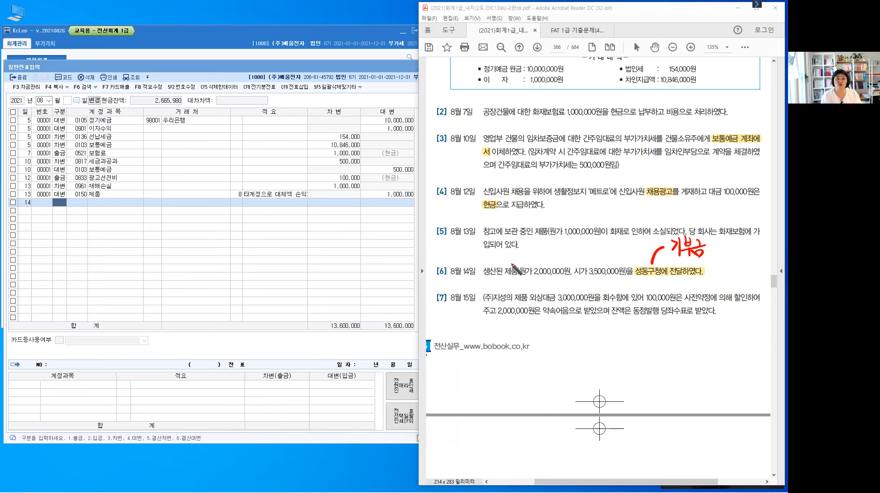
Draw a red bracket above 제품(원가 in the August 14 problem and write 8.타계정 beside it.
drag(511, 253, 532, 262)
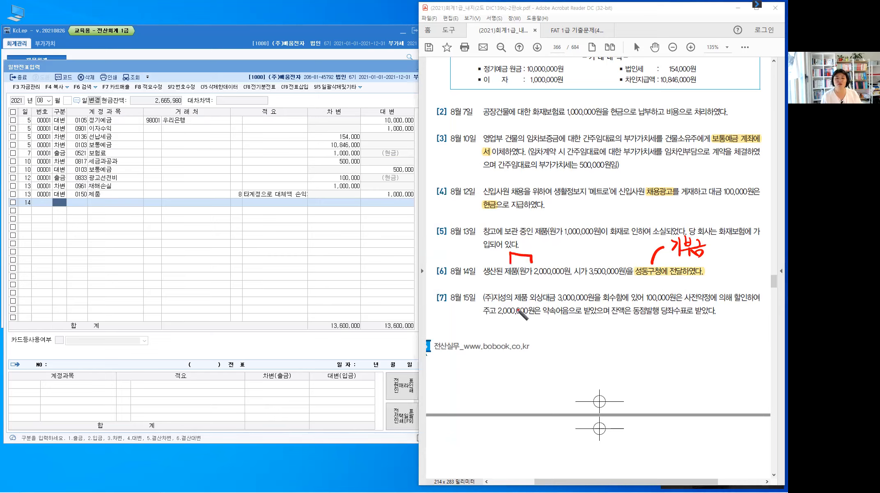
drag(541, 249, 543, 254)
click(549, 258)
drag(551, 250, 556, 256)
drag(558, 247, 559, 260)
drag(559, 254, 562, 258)
drag(564, 252, 567, 252)
drag(564, 255, 567, 254)
drag(567, 248, 567, 258)
mouse_move(570, 247)
mouse_down()
mouse_move(570, 259)
mouse_move(576, 256)
mouse_up()
drag(575, 251, 578, 251)
drag(579, 245, 579, 259)
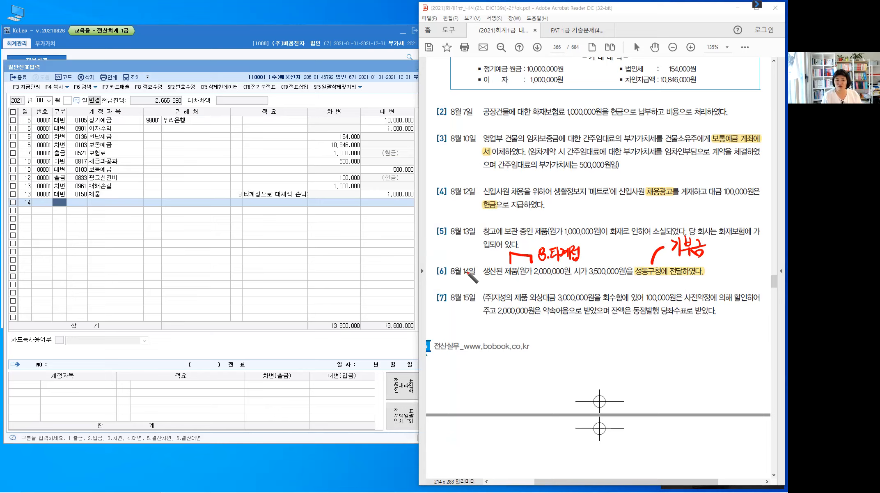
Tick 원가 in the August 13 problem and underline 원가 2,000,000원 in the August 14 problem in red.
drag(554, 222, 562, 217)
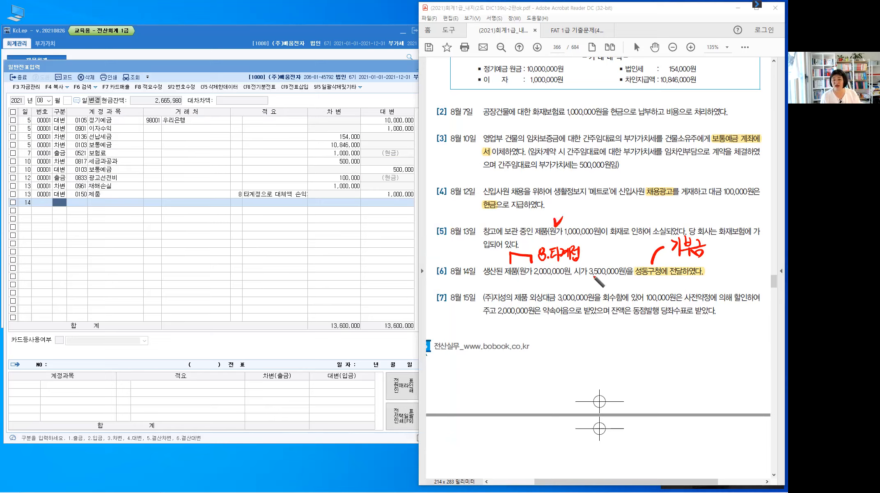
drag(524, 278, 566, 277)
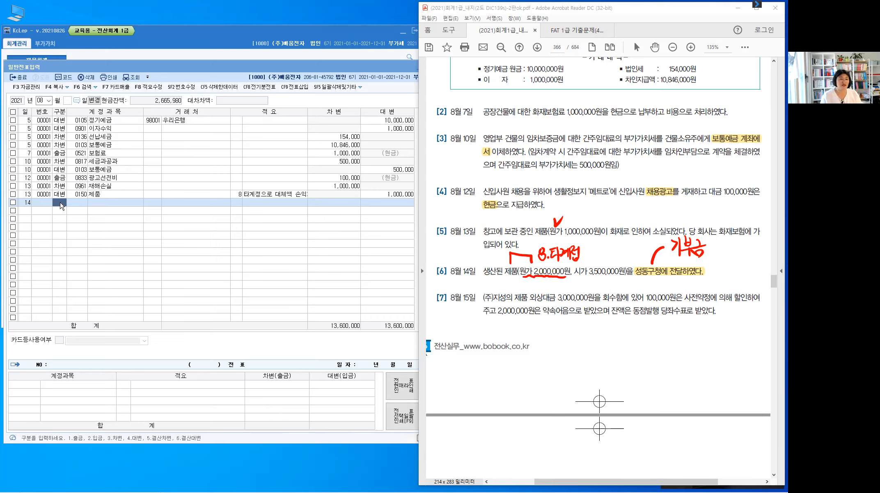
Set the August 14 line's 구분 to 차변 and its account to 기부금 (0953) by searching for 기부.
click(60, 206)
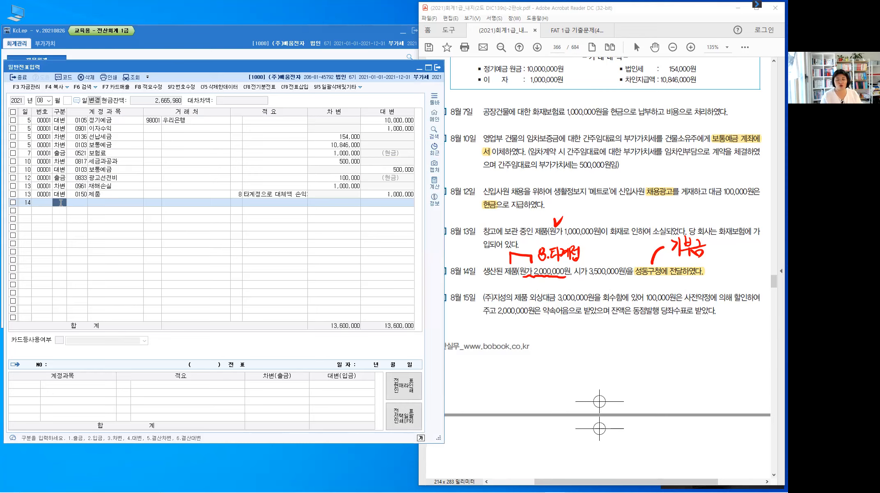
text(3)
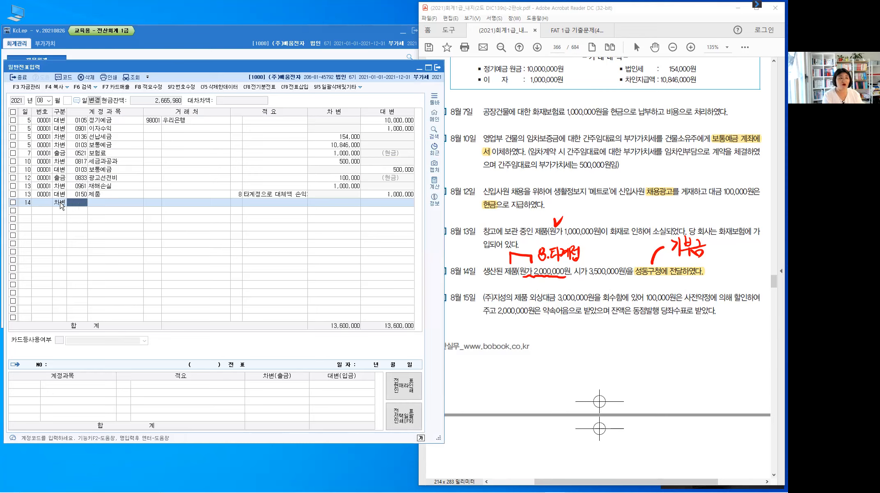
text(기부)
key(Return)
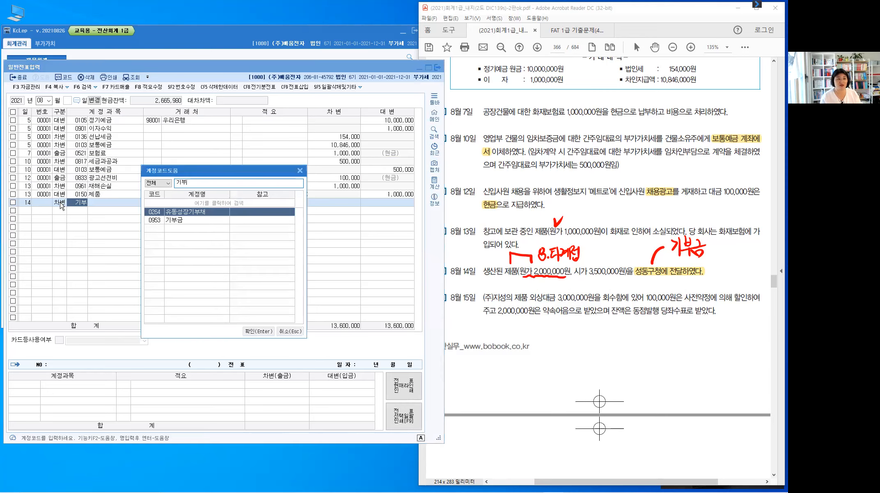
key(Down)
key(Return)
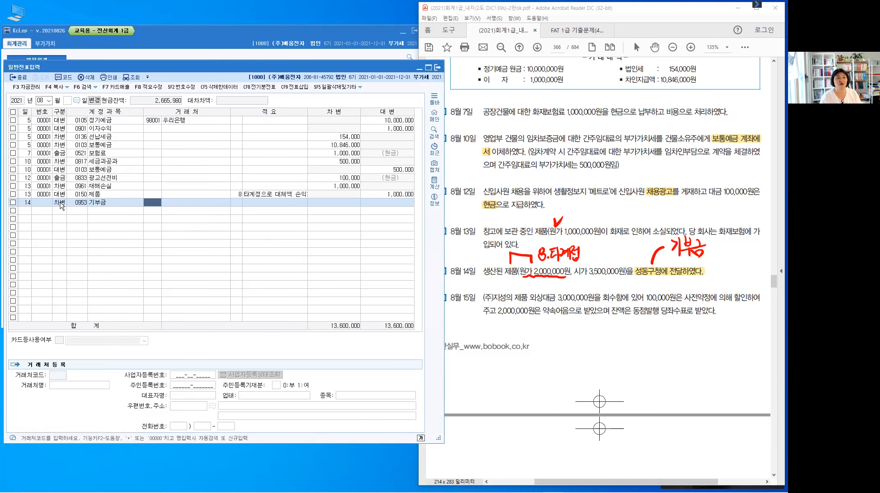
Complete the August 14 차변 line with no 거래처 or 적요 and a debit amount of 2,000,000.
key(Return)
key(Return)
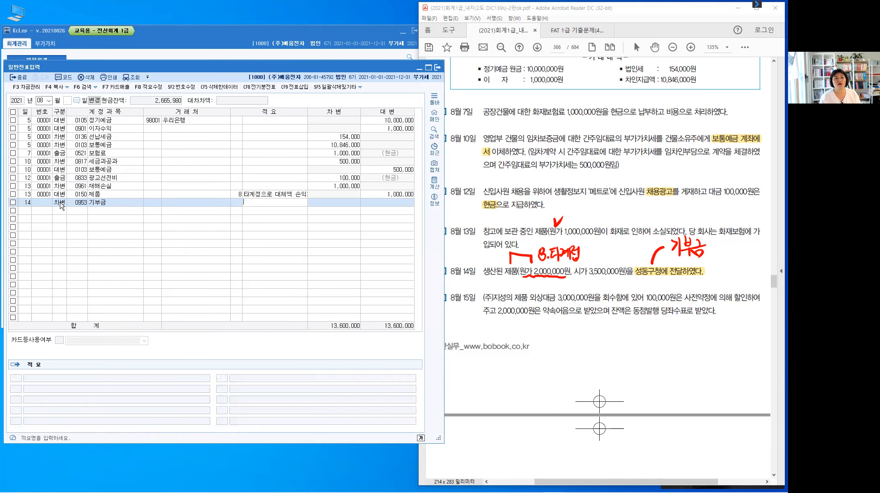
key(Return)
text(2,000)
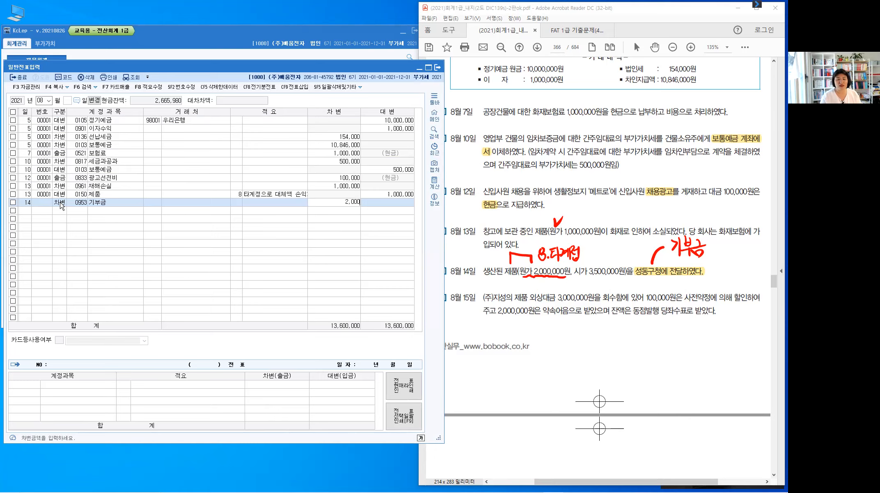
text(,000)
key(Return)
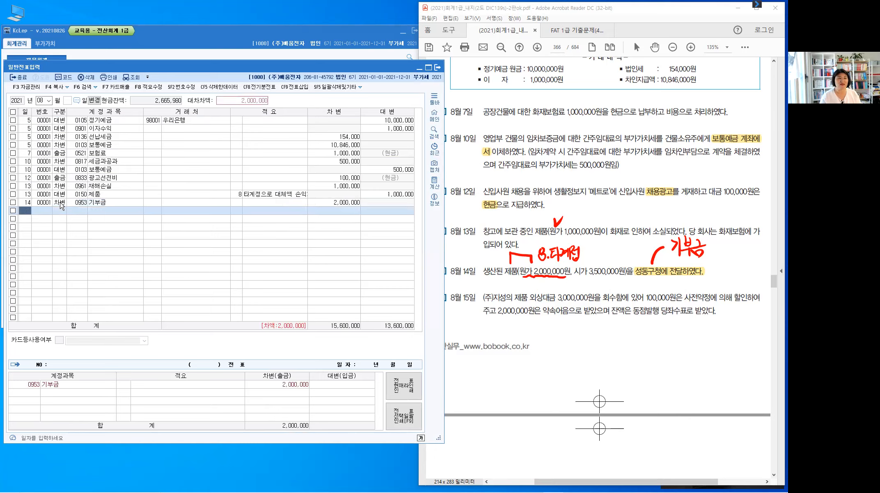
Add an August 14 대변 line for account 제품 (0150).
key(Return)
text(4)
key(Return)
text(1)
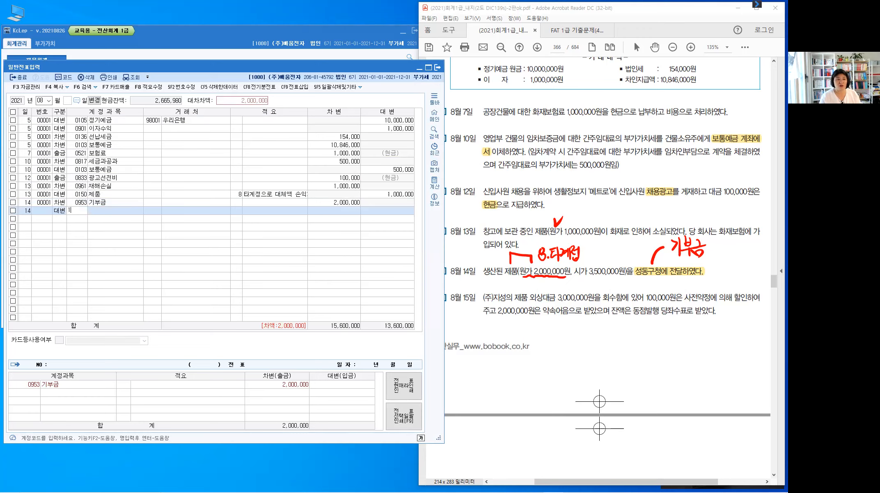
text(50)
key(Return)
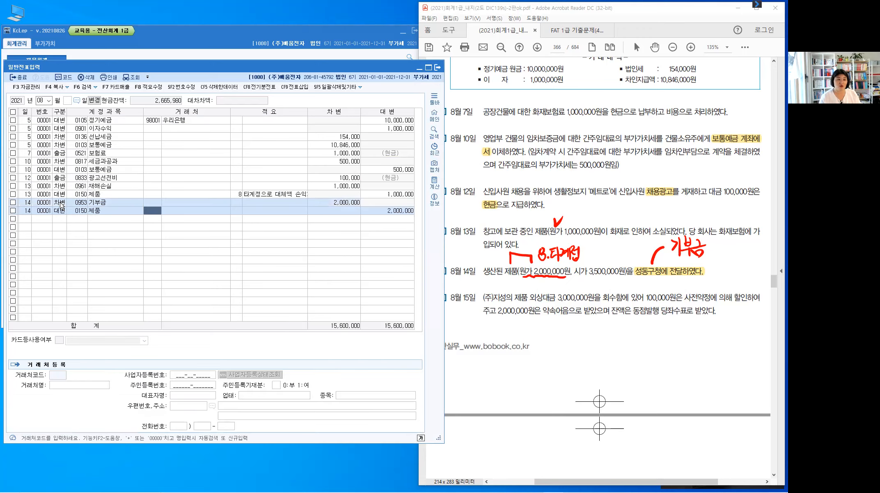
Complete the August 14 대변 line with no 거래처, 적요 8 타계정으로 대체액 and a credit of 2,000,000.
key(Return)
text(8)
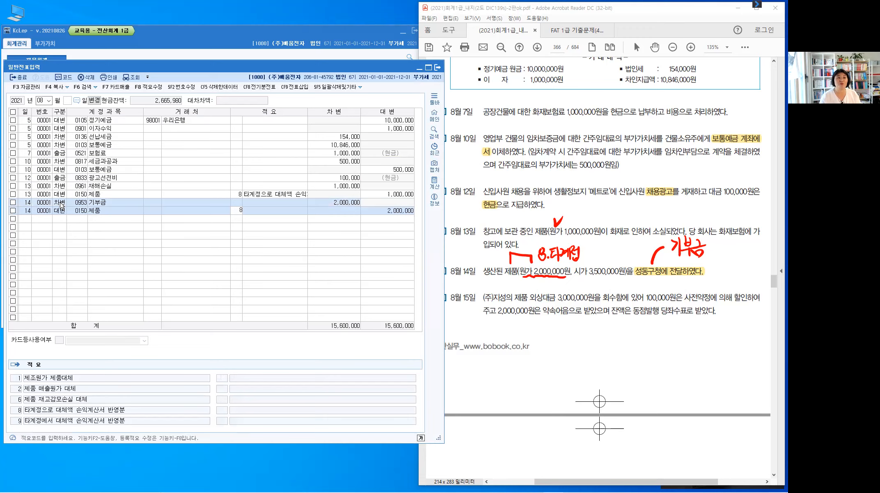
key(Return)
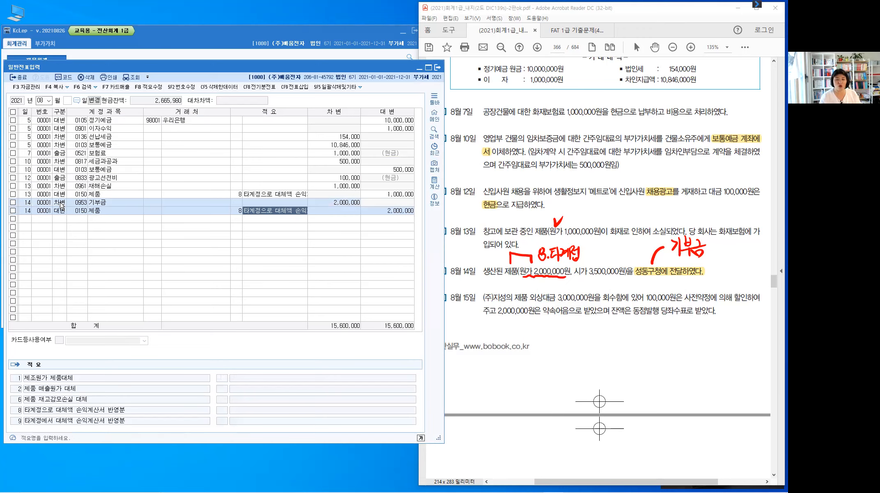
key(Return)
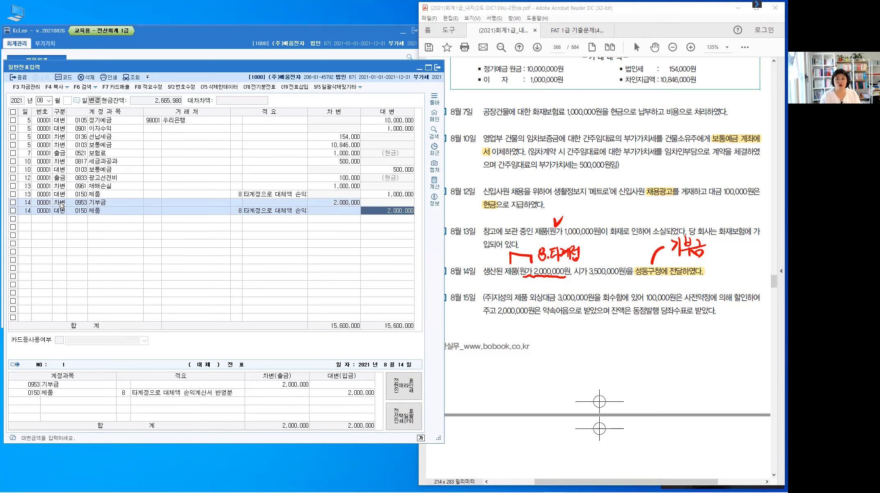
key(Return)
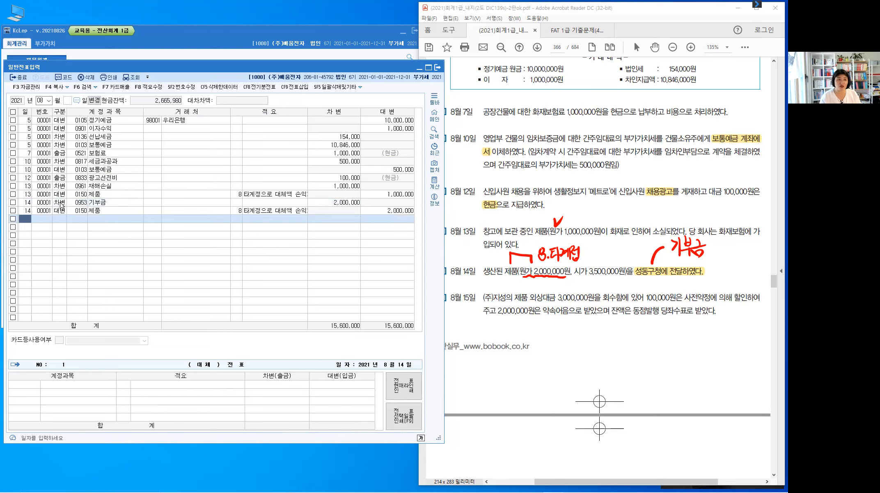
key(Up)
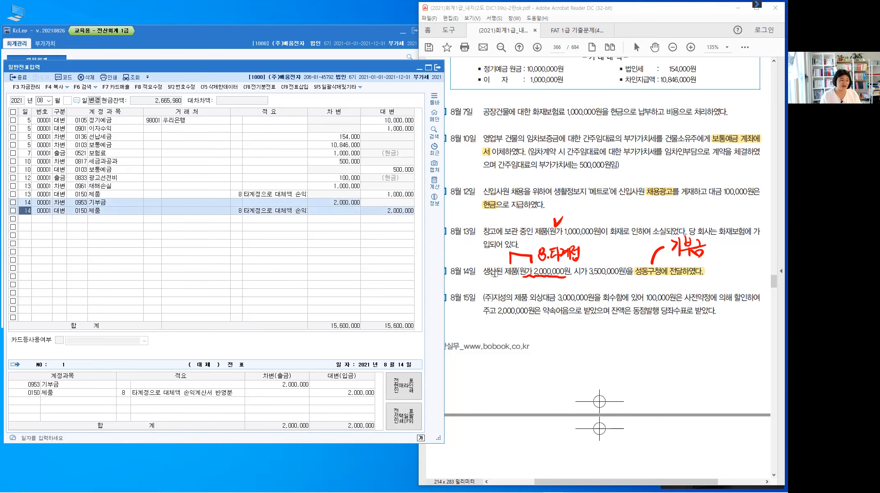
Put a red slash after 회수함에 있어 in the August 15 problem and write 외상매출금 above 외상대금 with a hook over 회수함에.
click(548, 310)
scroll(549, 310, down, 3)
scroll(549, 310, down, 1)
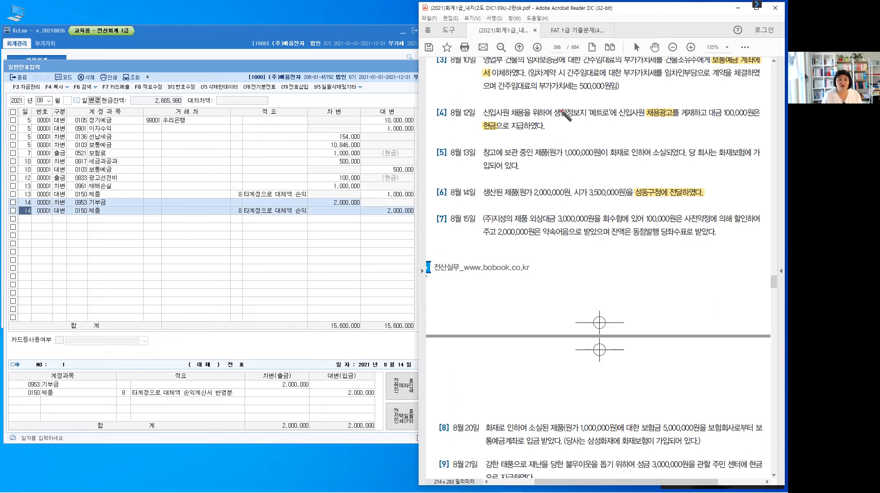
drag(648, 207, 641, 227)
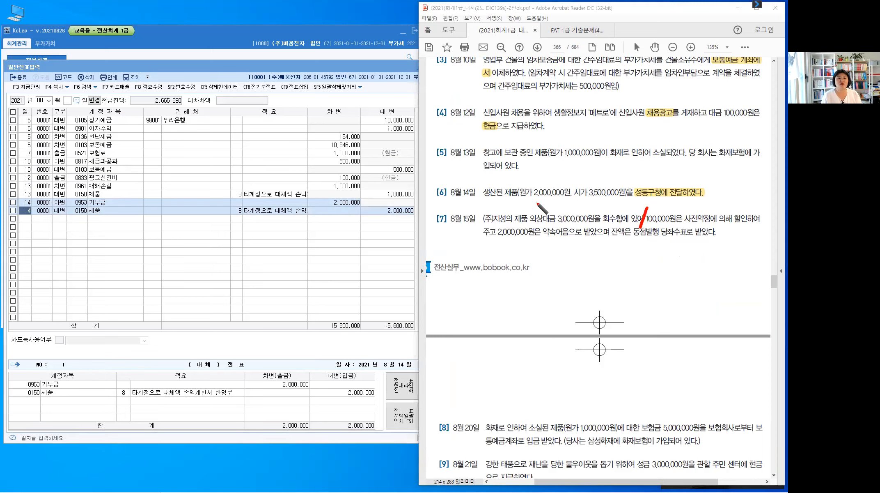
mouse_move(538, 202)
mouse_down()
mouse_move(535, 208)
mouse_move(550, 211)
mouse_move(619, 203)
mouse_move(617, 214)
mouse_up()
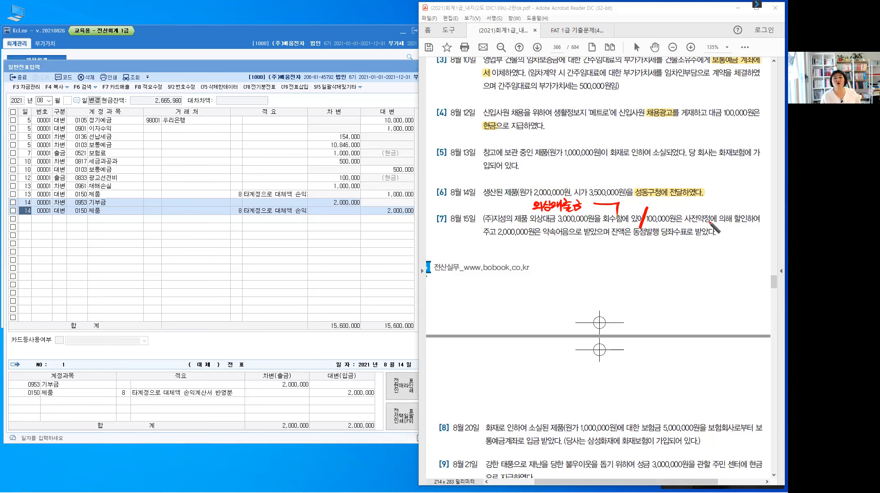
Bracket the 의해 할인 wording in the August 15 problem with the red label 매출할인, and bracket 어음으로 받았으며 from below.
drag(708, 212, 744, 210)
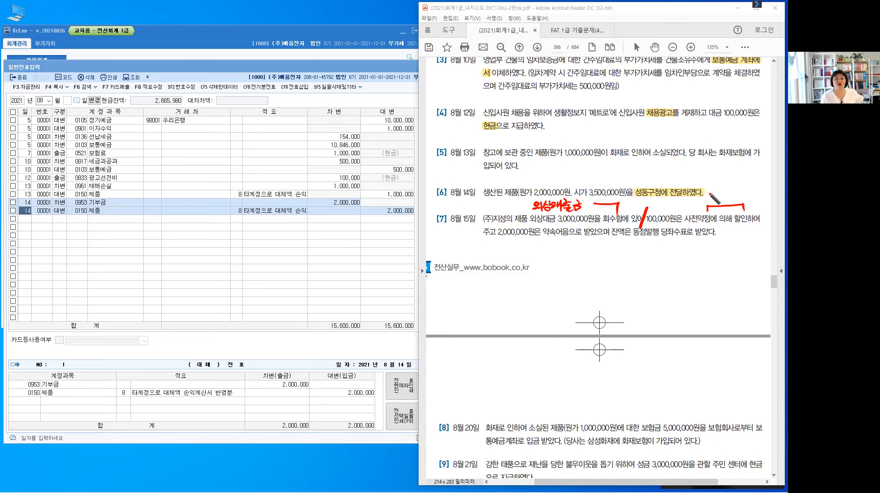
drag(709, 189, 749, 198)
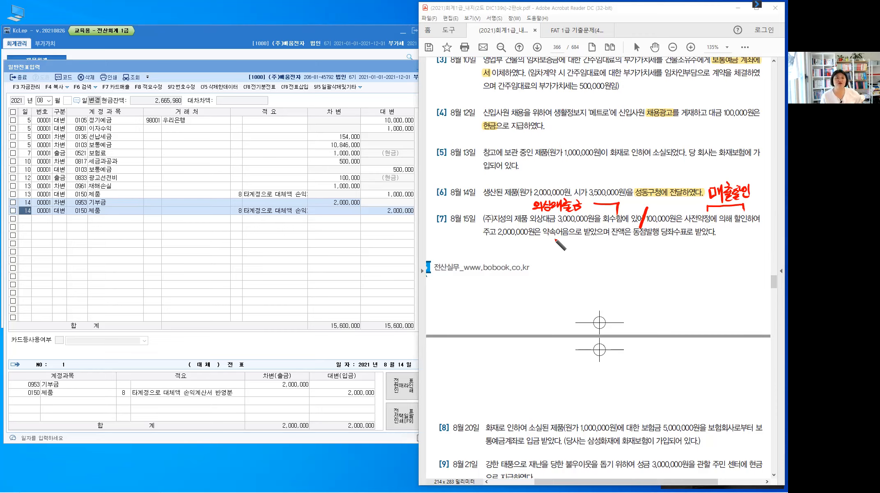
mouse_move(557, 234)
mouse_down()
mouse_move(595, 244)
mouse_move(596, 235)
mouse_up()
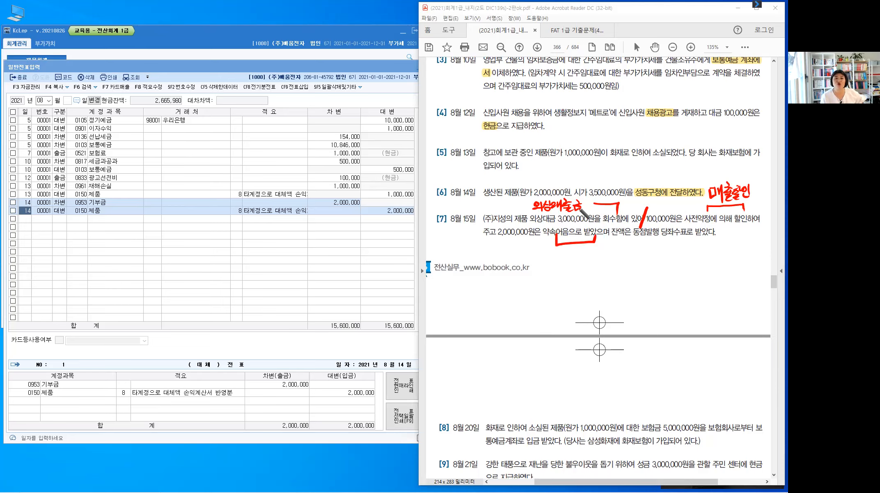
Write 받을어음 in red below the bracket under 어음으로 받았으며 in the August 15 problem.
drag(557, 251, 563, 261)
drag(559, 256, 563, 260)
mouse_move(568, 250)
mouse_down()
mouse_move(568, 264)
mouse_move(586, 258)
mouse_up()
drag(587, 250, 586, 269)
drag(592, 250, 598, 257)
drag(590, 262, 594, 265)
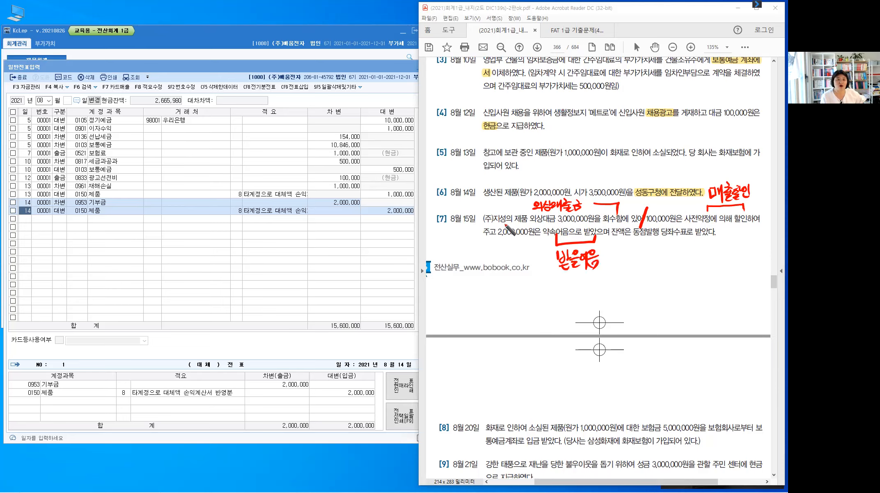
Circle (주)지성 in red and bracket the 동점발행 당좌수표 wording from below with the label 현금.
mouse_move(496, 225)
mouse_down()
mouse_move(506, 223)
mouse_move(500, 209)
mouse_up()
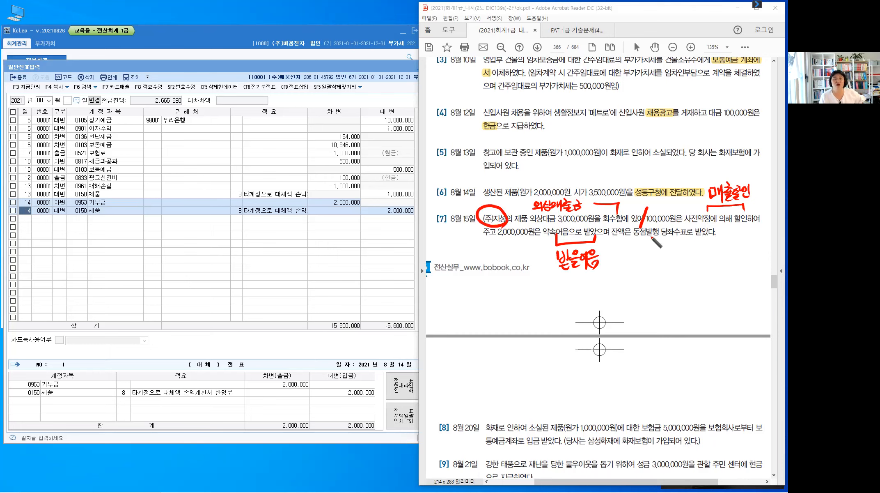
drag(649, 235, 648, 246)
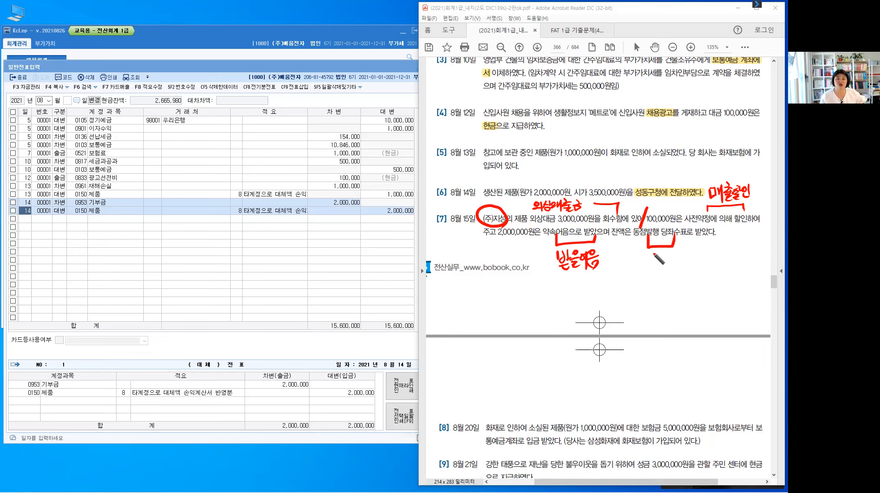
drag(652, 258, 675, 270)
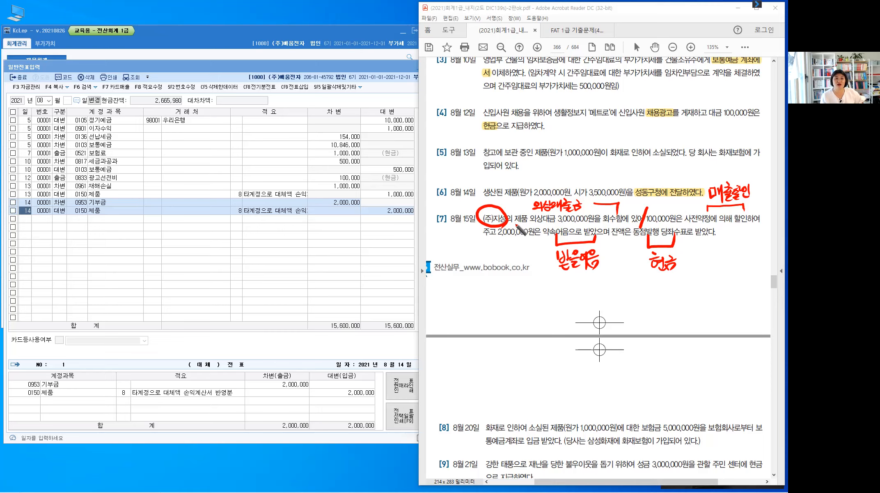
Underline 제품 in the August 15 problem and write (제품매출) in red above the 매출할인 label.
drag(515, 224, 528, 224)
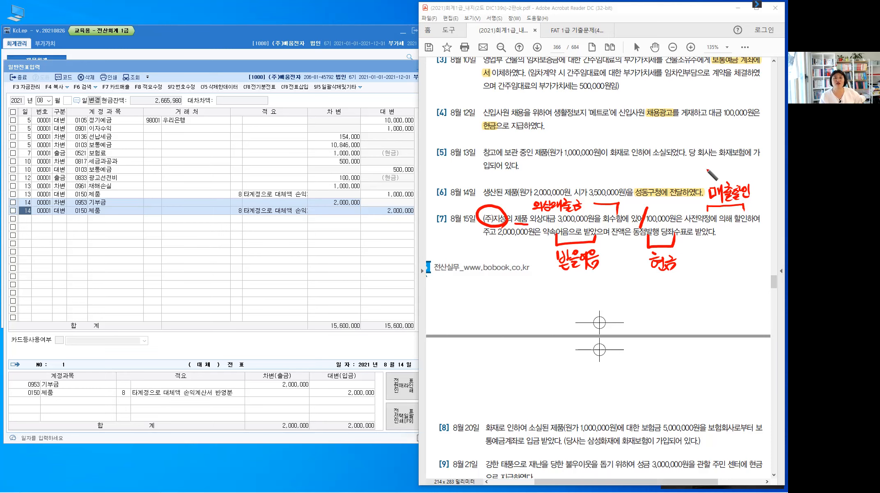
mouse_move(706, 168)
mouse_down()
mouse_move(704, 181)
mouse_move(717, 173)
mouse_up()
mouse_move(717, 168)
mouse_down()
mouse_move(717, 181)
mouse_move(730, 173)
mouse_up()
mouse_move(721, 174)
mouse_down()
mouse_move(741, 177)
mouse_move(745, 163)
mouse_move(745, 174)
mouse_up()
drag(737, 176, 745, 183)
drag(747, 166, 749, 183)
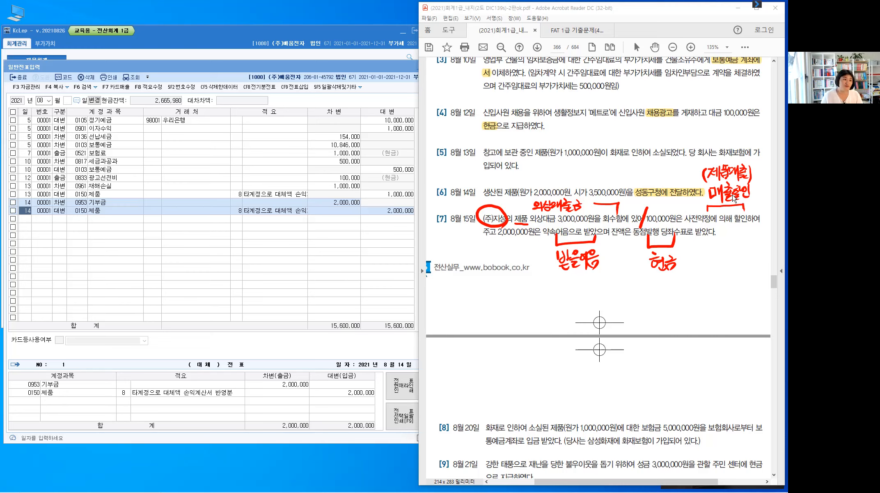
Start an August 15 대변 line for account 외상매출금 (0108) in the first empty voucher row.
click(25, 220)
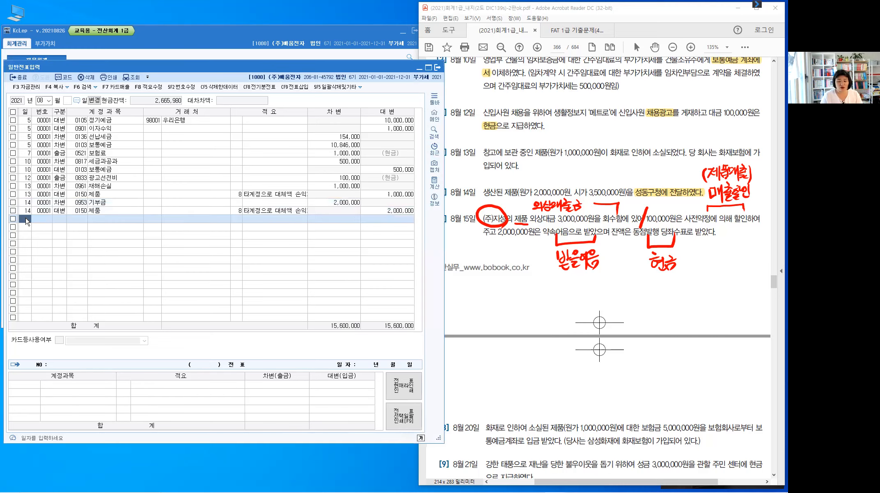
text(15)
key(Return)
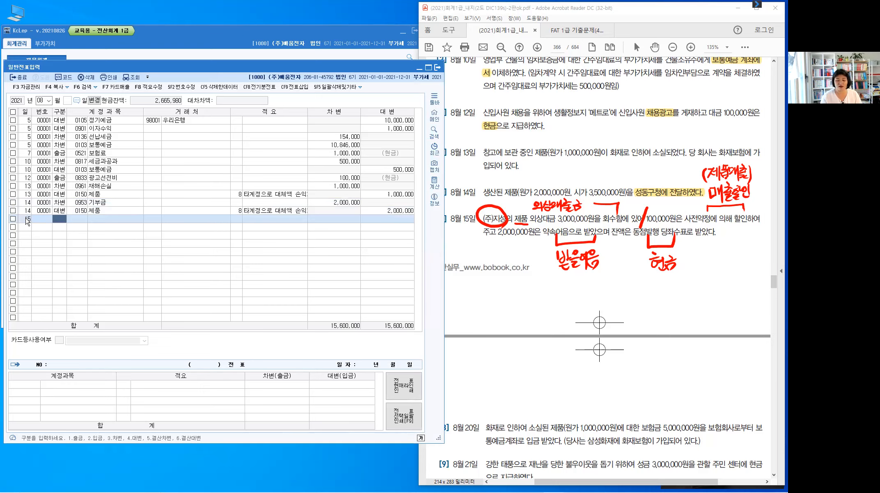
text(4)
key(Return)
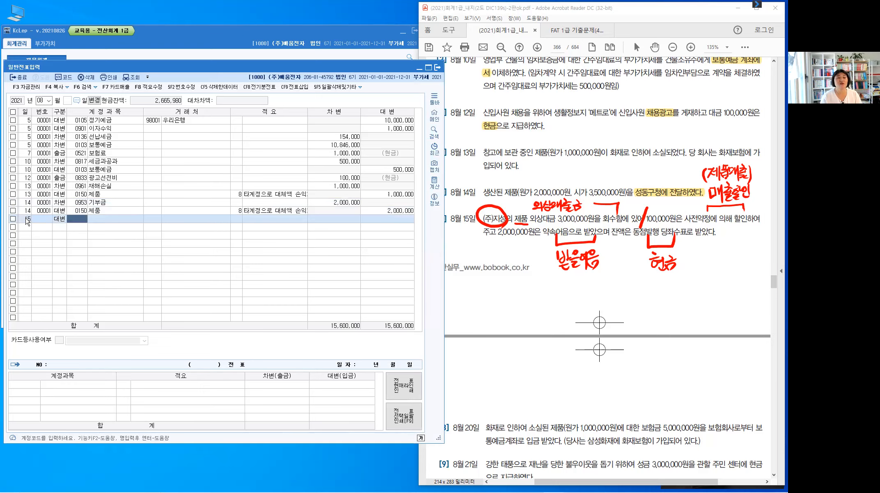
text(108)
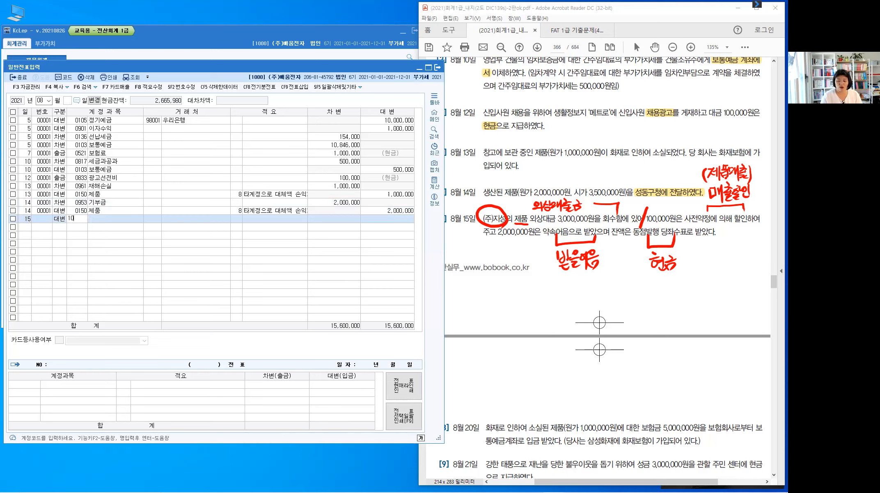
key(Return)
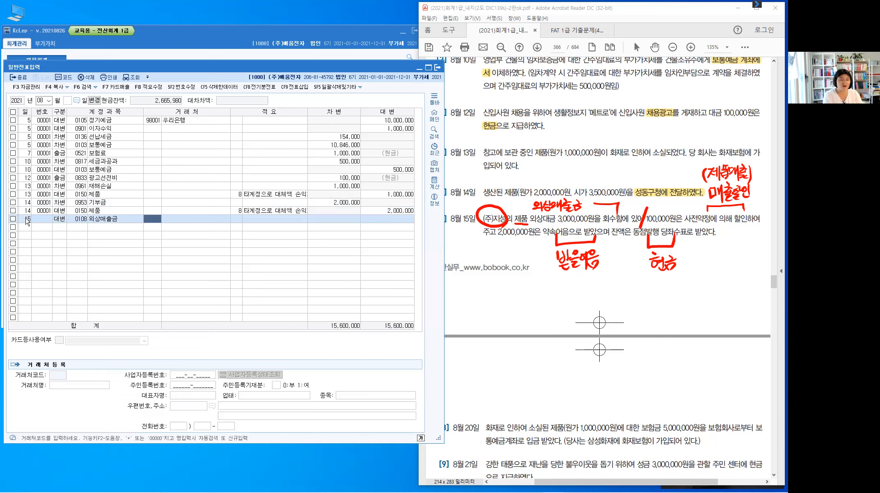
Complete the August 15 외상매출금 line with 거래처 (주)지성, an empty 적요 and a credit of 3,000,000.
text(지성)
key(Return)
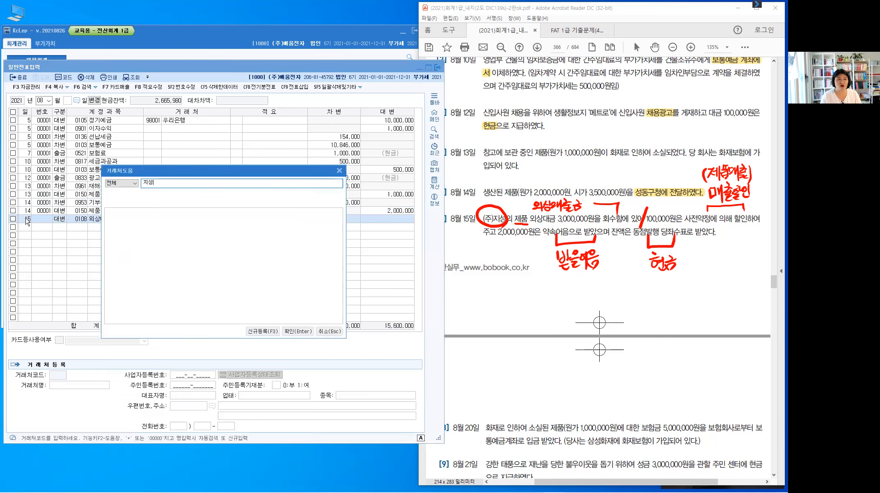
key(Return)
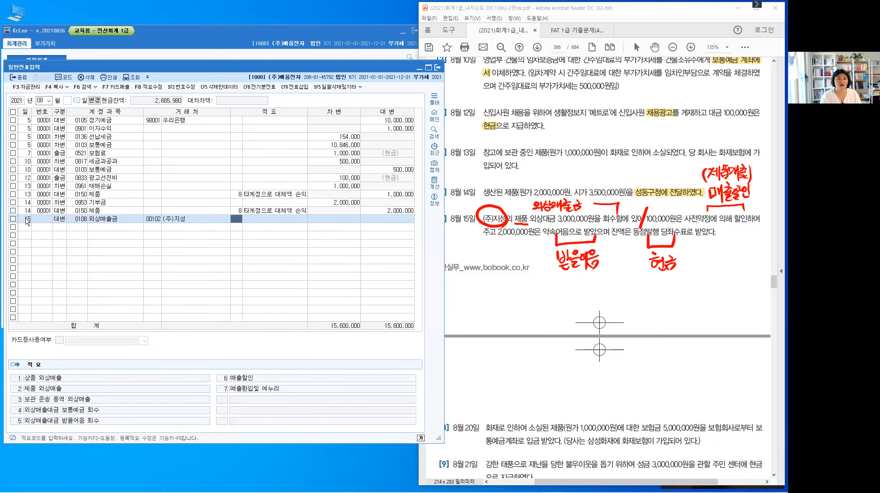
key(Return)
key(shift+Tab)
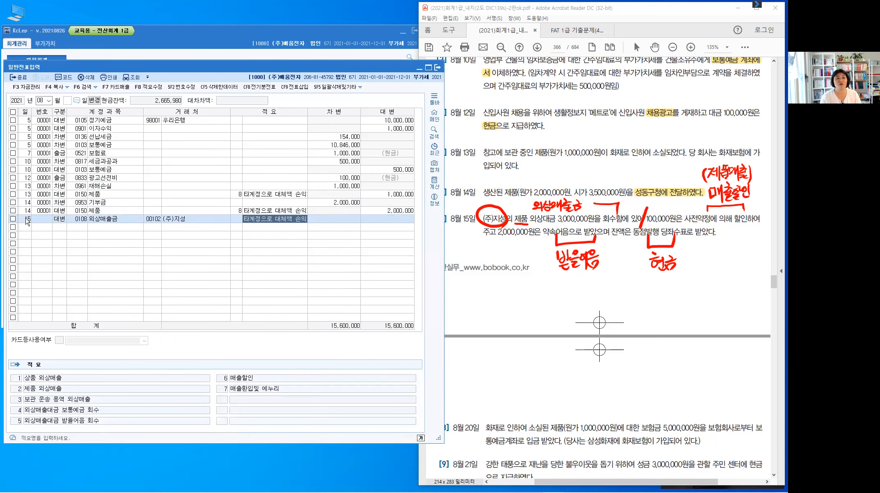
key(Delete)
key(Return)
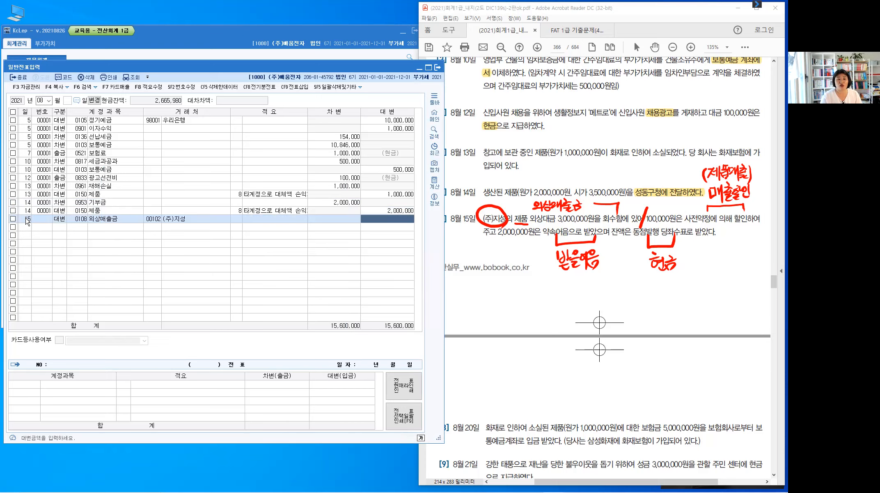
text(3000000)
key(Return)
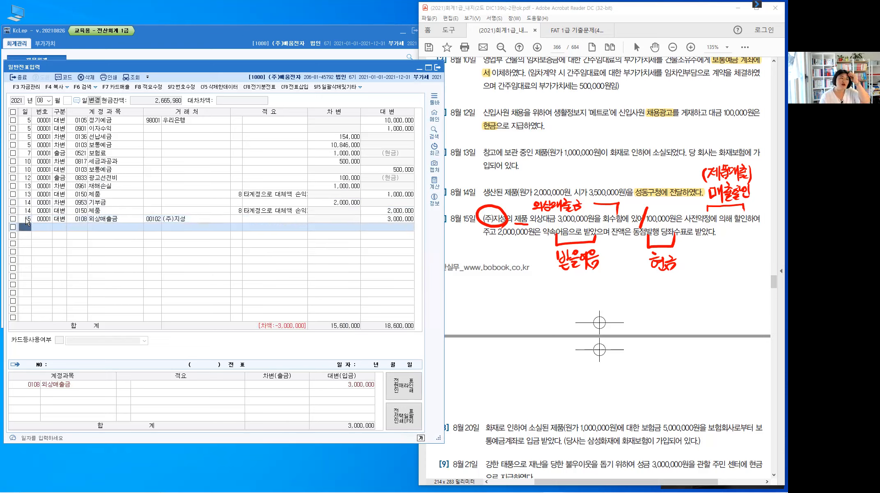
Add an August 15 차변 line for the 매출할인 account (0406) that belongs to 제품매출.
key(Return)
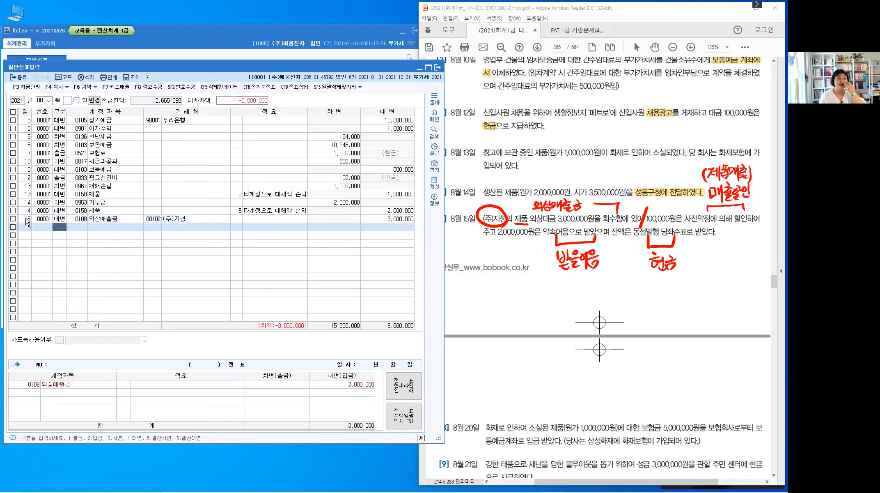
text(3)
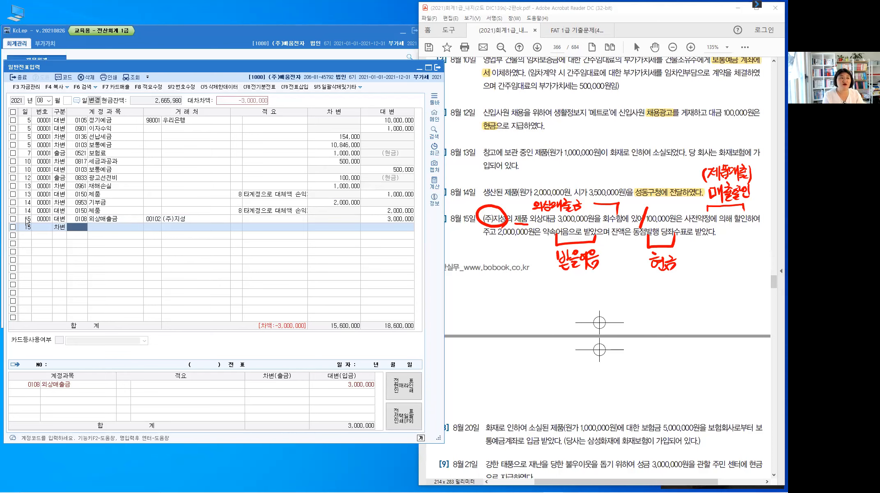
text(매출할)
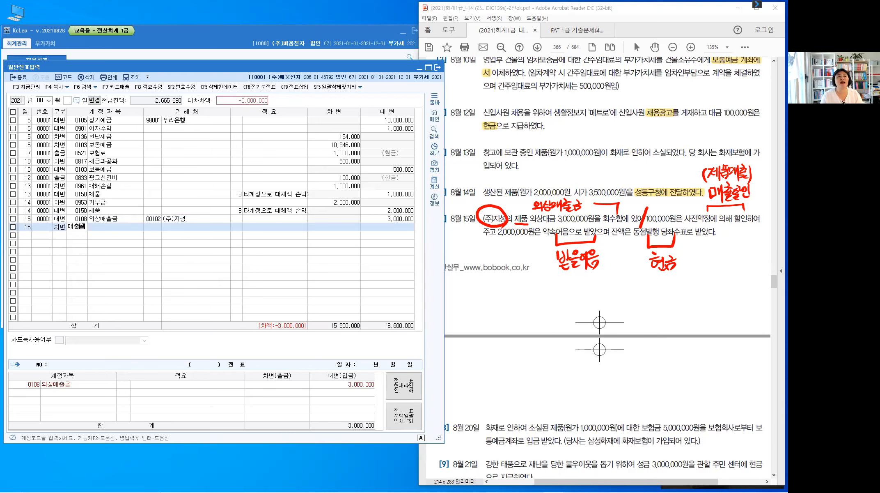
key(Return)
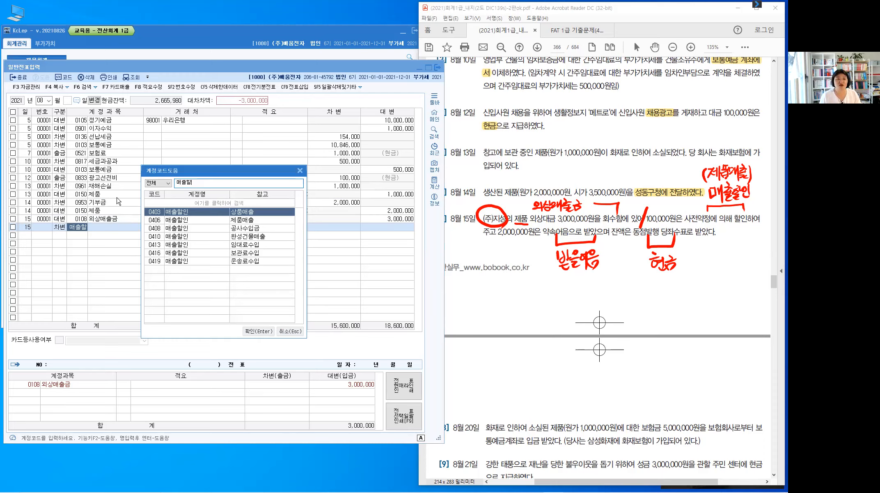
click(209, 223)
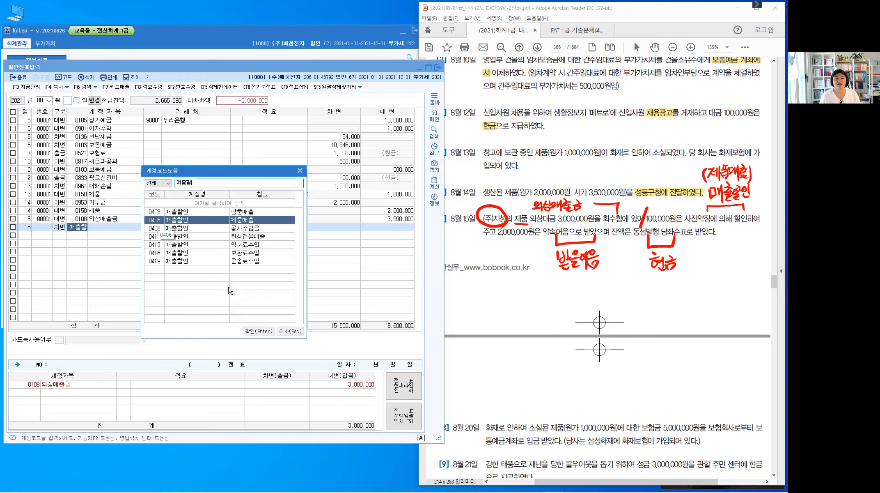
click(259, 331)
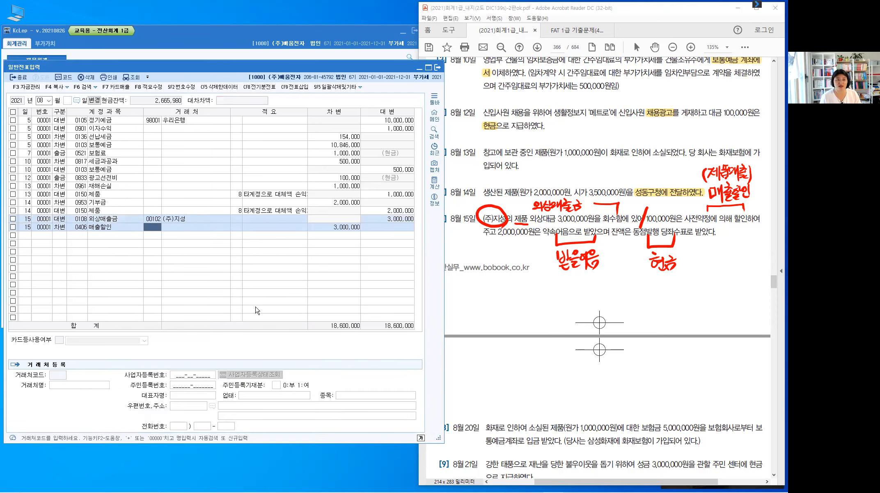
Complete the August 15 매출할인 line with no 거래처 or 적요 and a debit of 100,000.
key(Return)
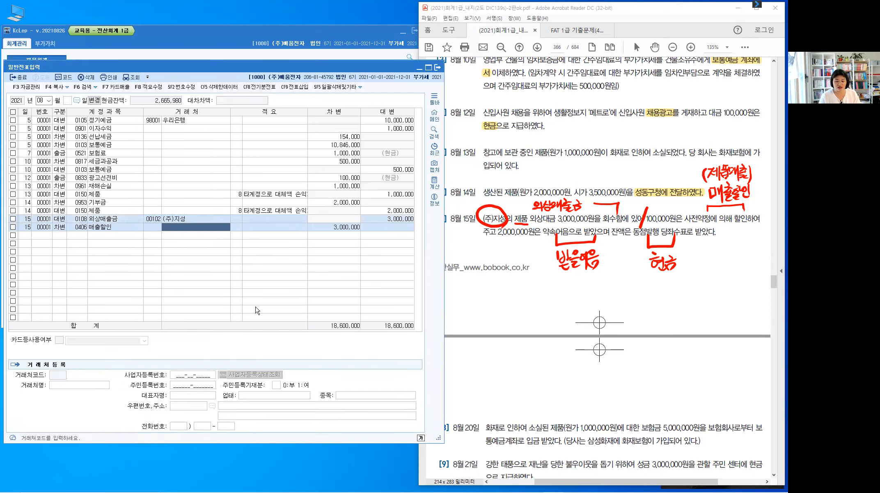
key(Return)
text(100000)
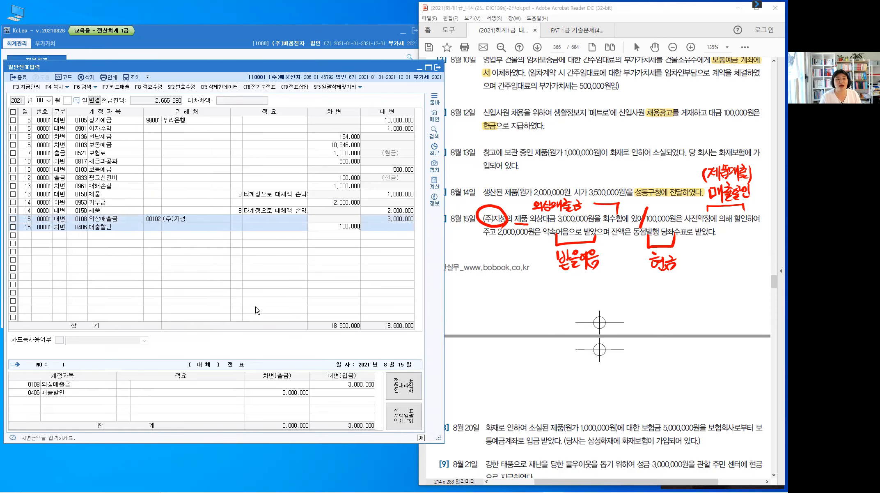
key(Return)
key(Return)
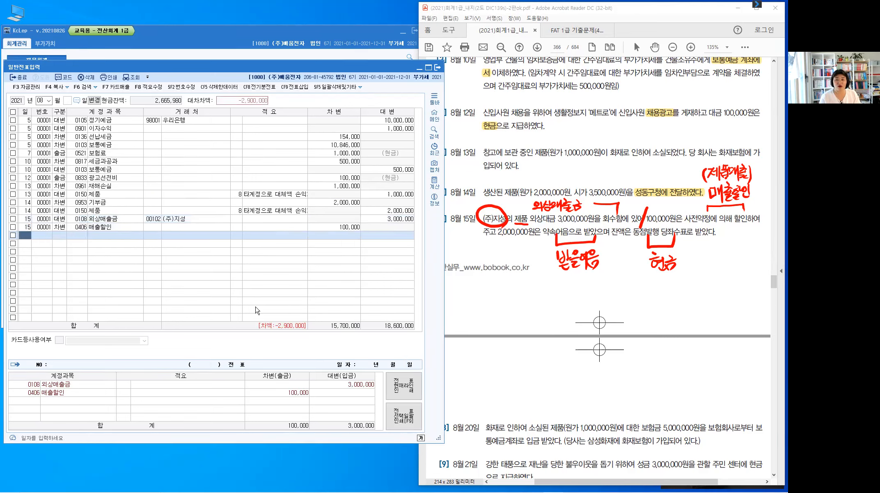
Add an August 15 차변 line for account 받을어음 (0110).
text(15)
key(Return)
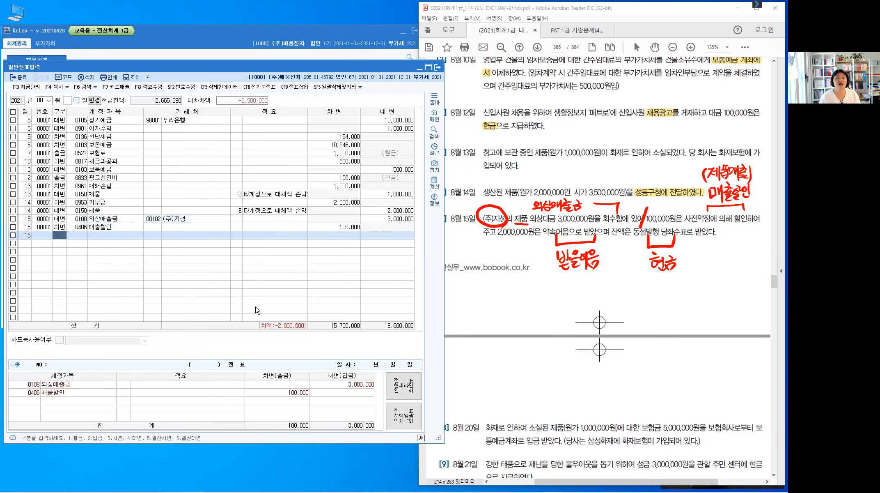
text(3)
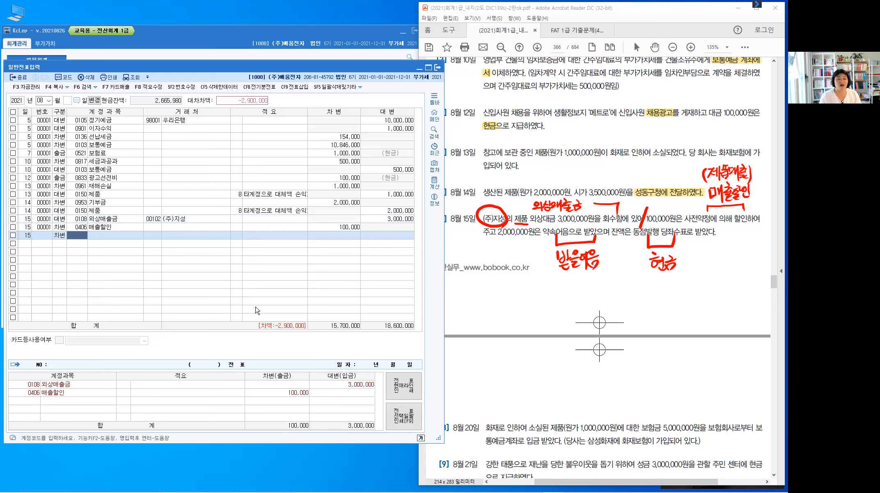
text(110)
key(Return)
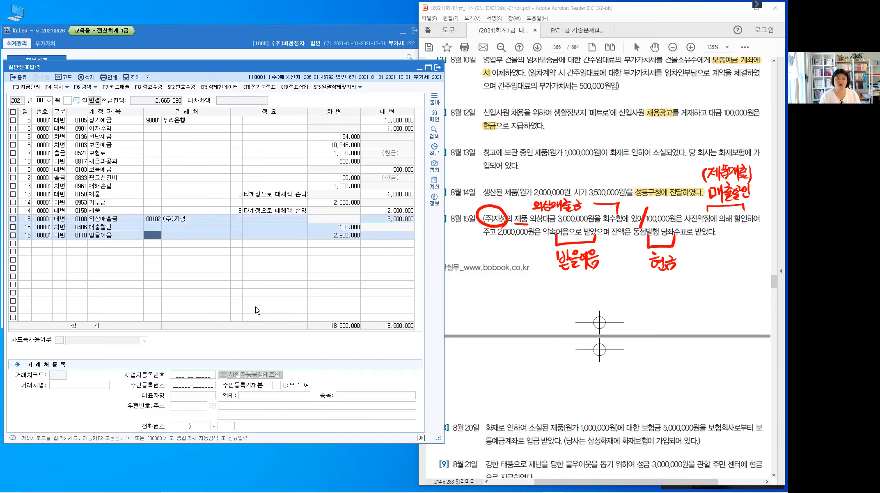
Complete the August 15 받을어음 line with 거래처 (주)지성 (00102), no 적요 and a debit of 2,000,000.
text(102)
key(Return)
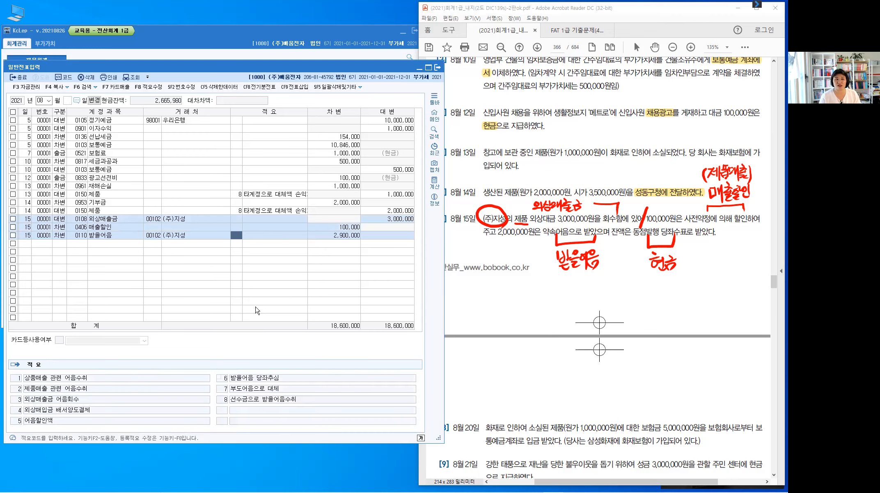
key(Return)
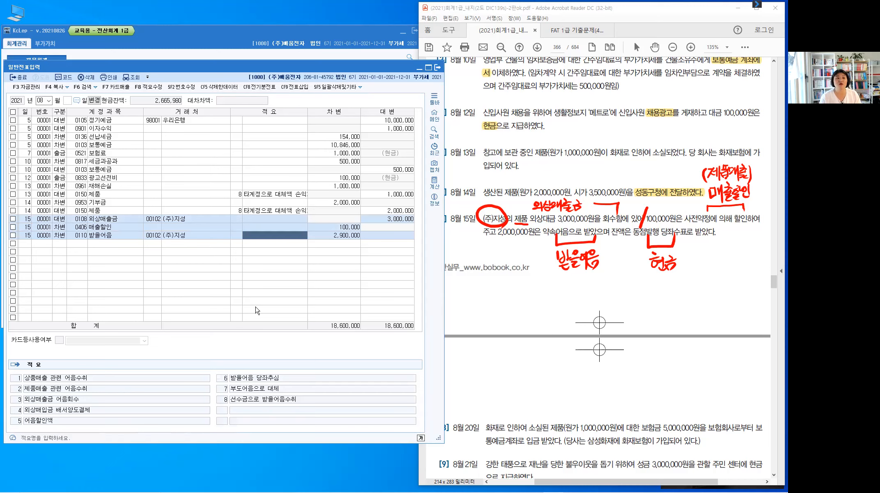
key(Return)
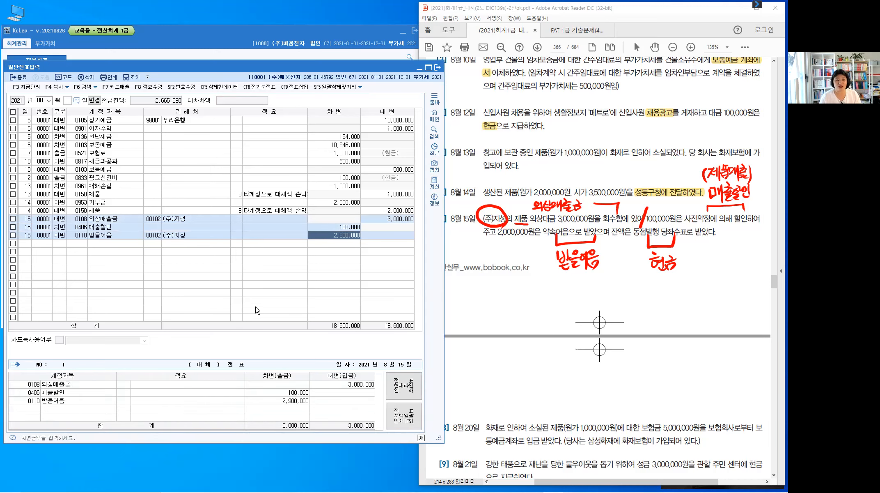
text(2000000)
key(Return)
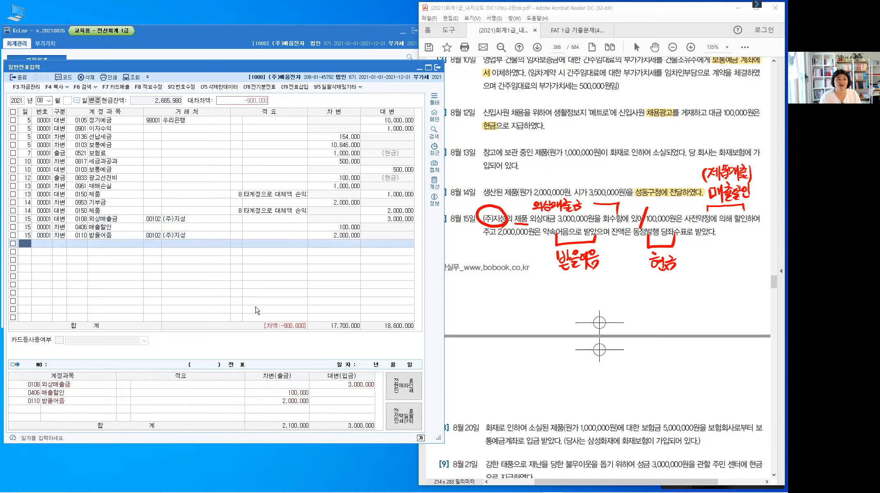
Add an August 15 차변 line for 현금 (0101) with no 거래처 or 적요 and a debit of 900,000.
text(15)
key(Return)
text(3)
key(Return)
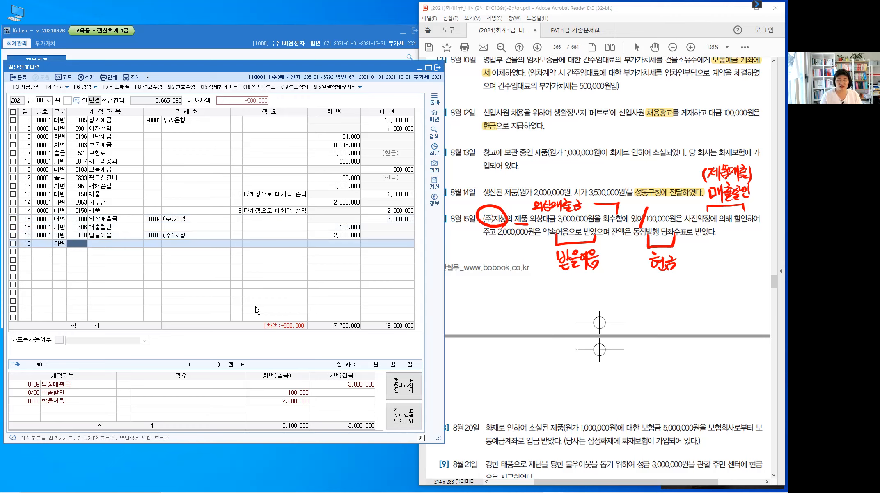
text(101)
key(Return)
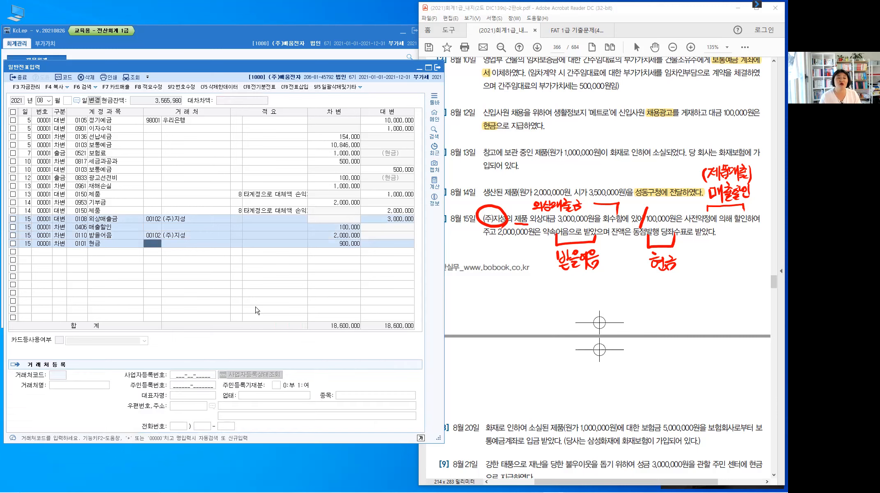
key(Return)
key(Return)
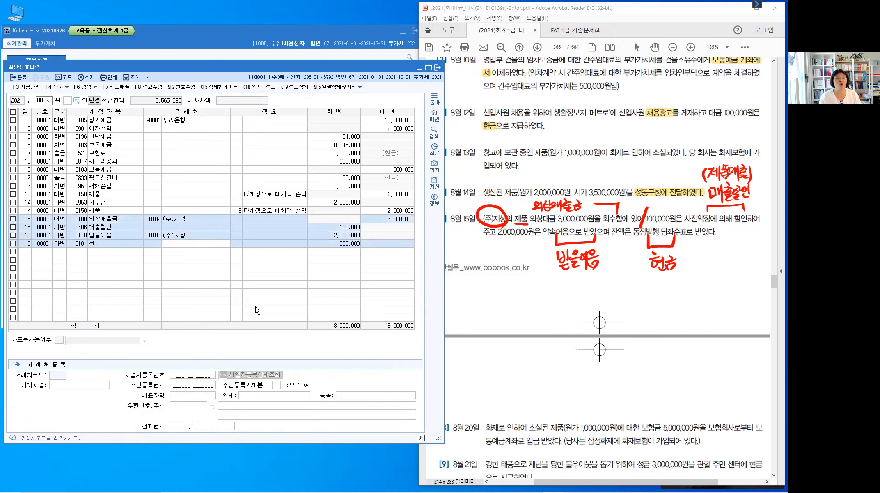
key(Return)
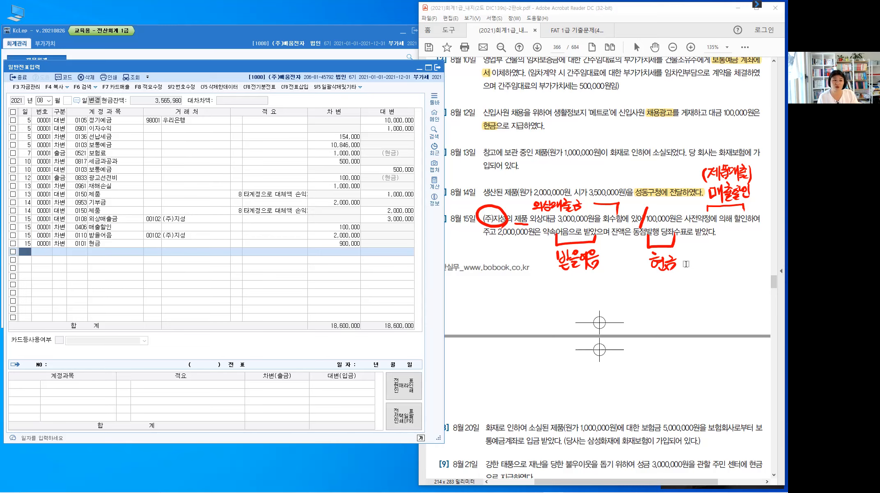
Display the 손익계산서 for December 2021, placing its window clear of the August 15 transaction text.
click(79, 229)
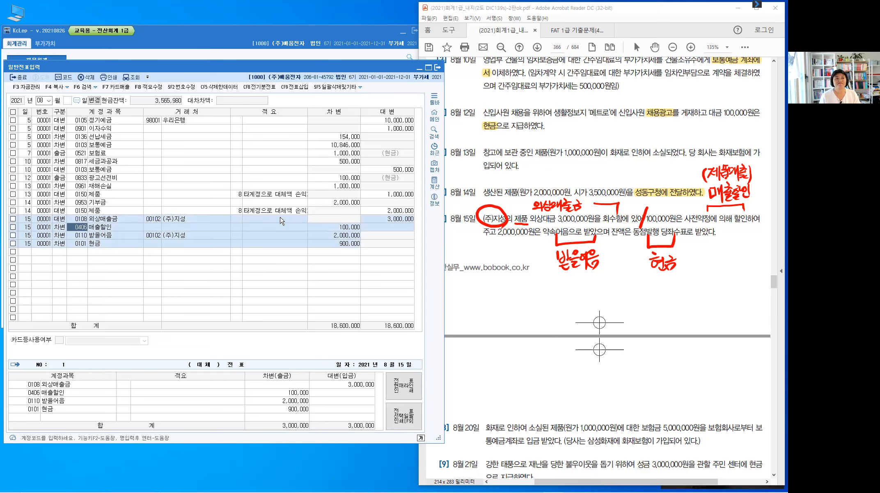
key(alt+Tab)
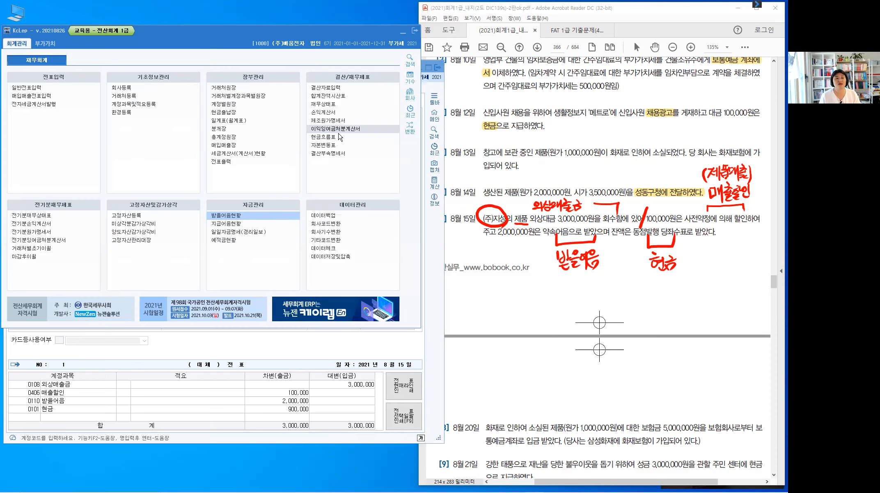
click(325, 113)
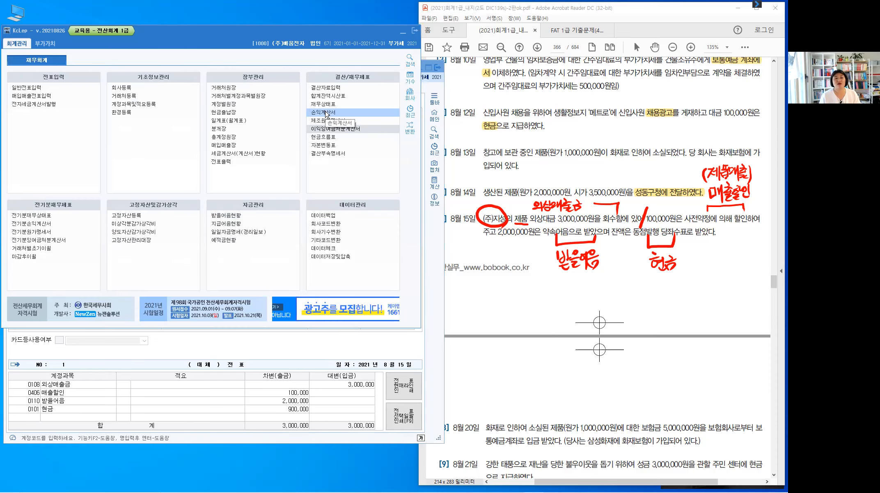
click(307, 239)
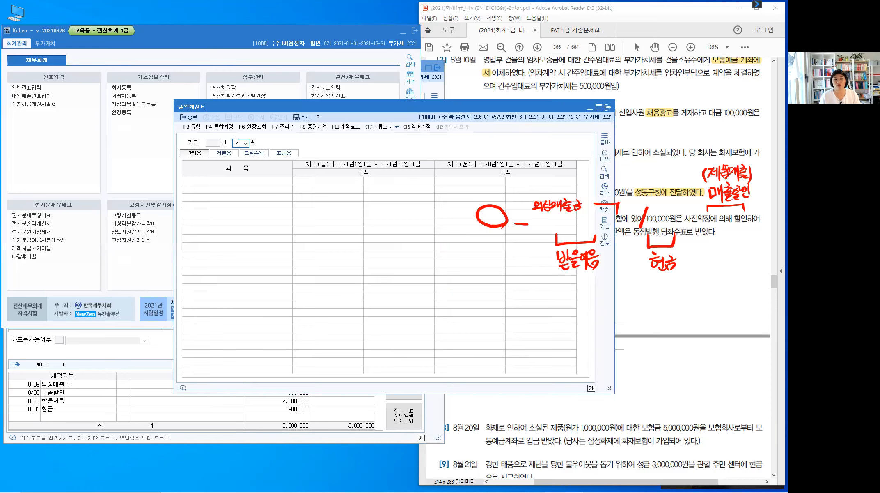
drag(319, 105, 247, 52)
text(12)
key(Return)
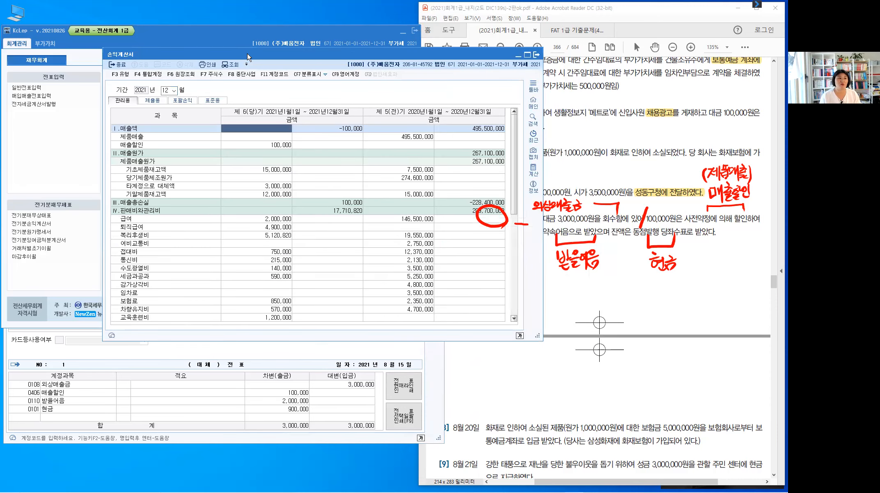
Examine the 제품매출, 매출할인 and 매출액 rows of the 손익계산서, close it and return to the first empty voucher line.
click(152, 137)
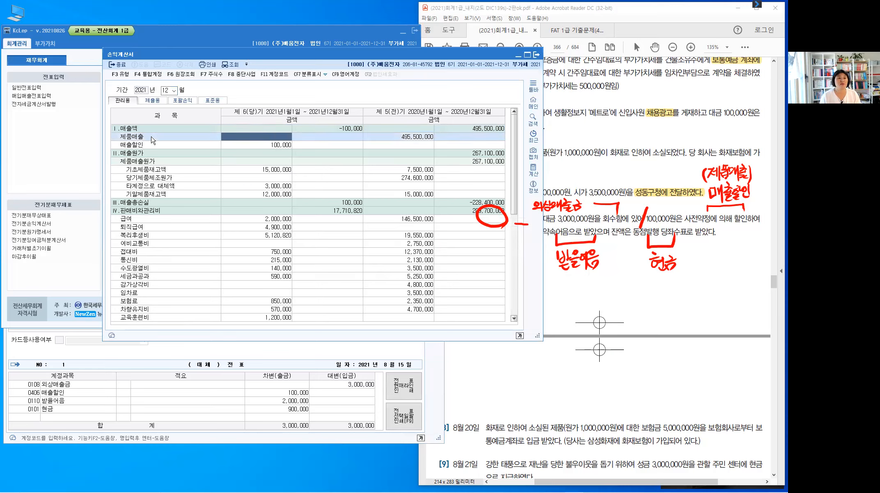
key(ctrl)
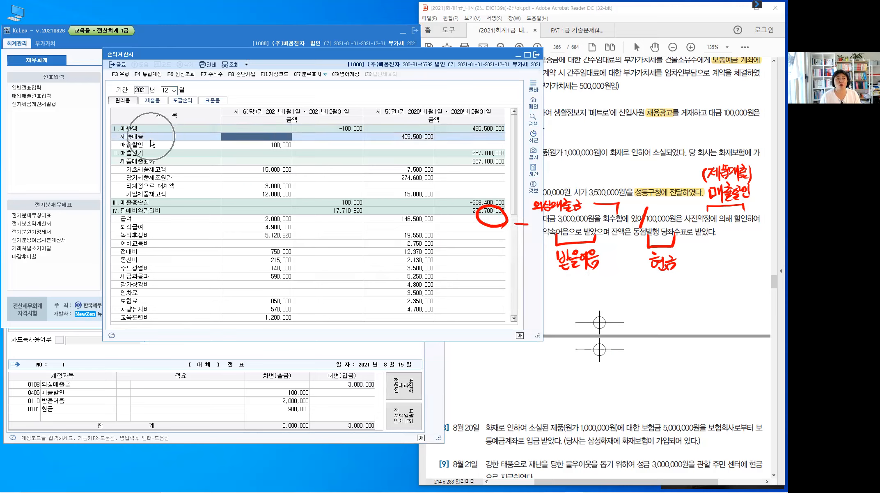
click(151, 147)
key(ctrl)
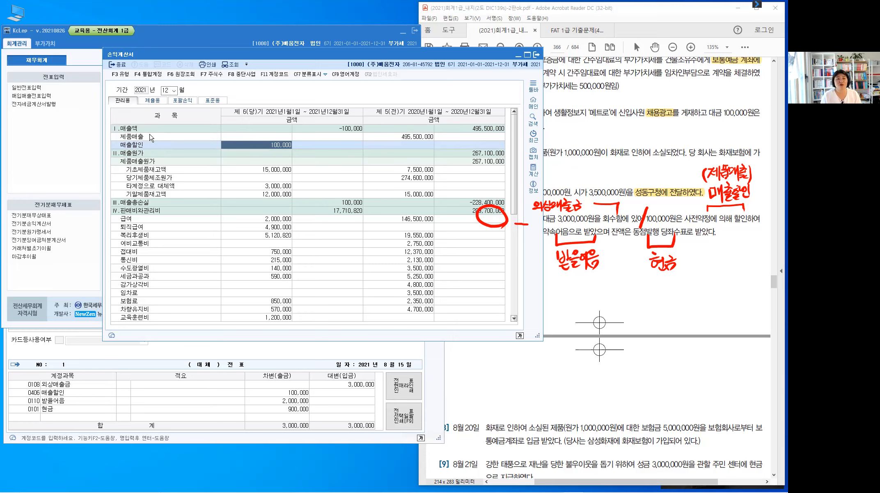
click(249, 139)
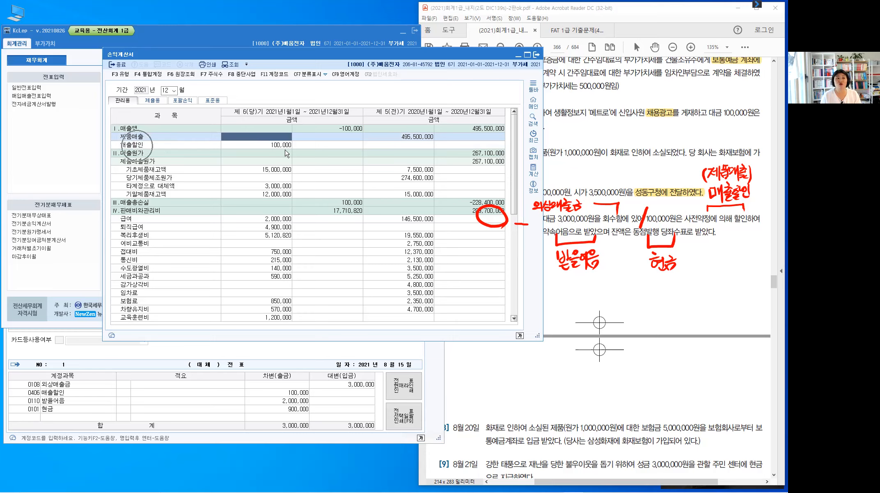
click(260, 145)
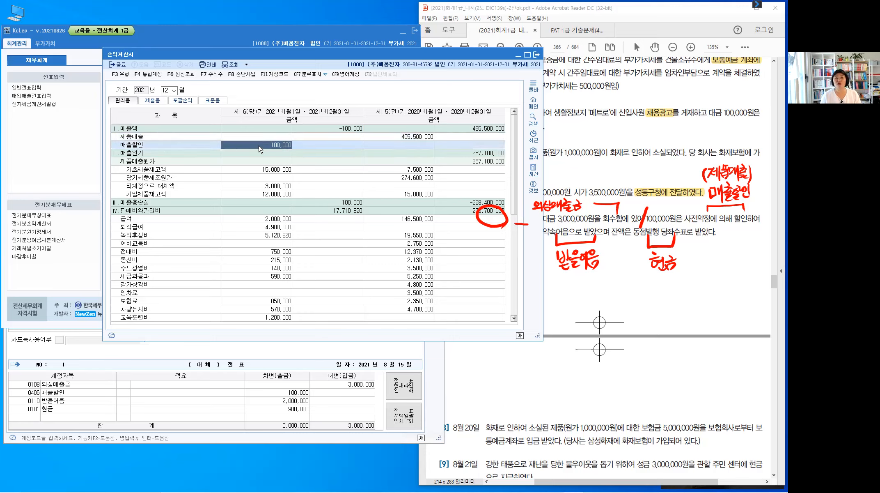
click(355, 130)
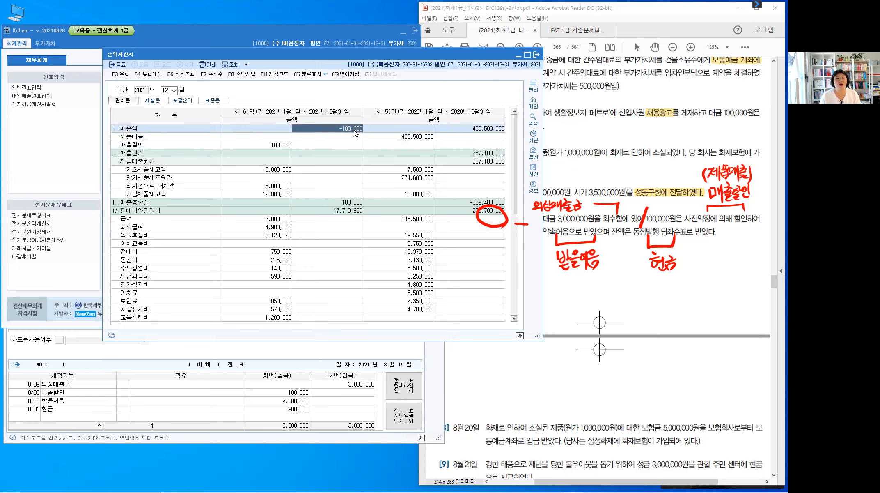
click(136, 140)
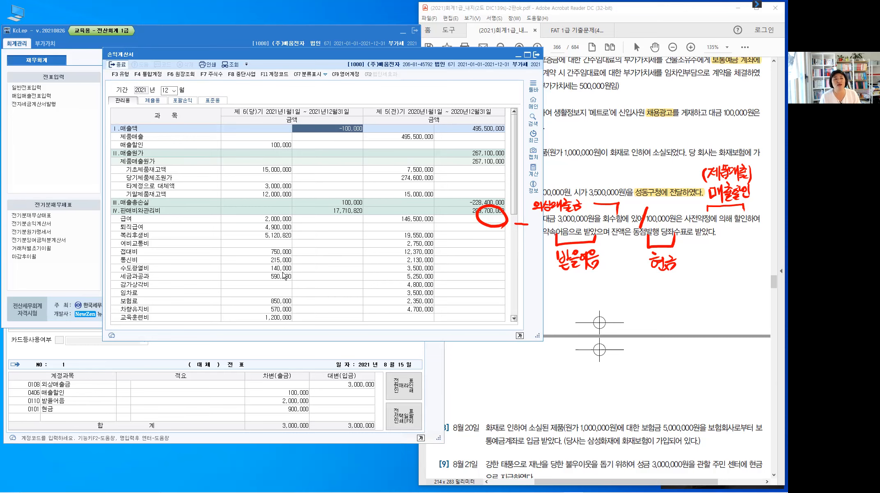
click(118, 66)
key(Escape)
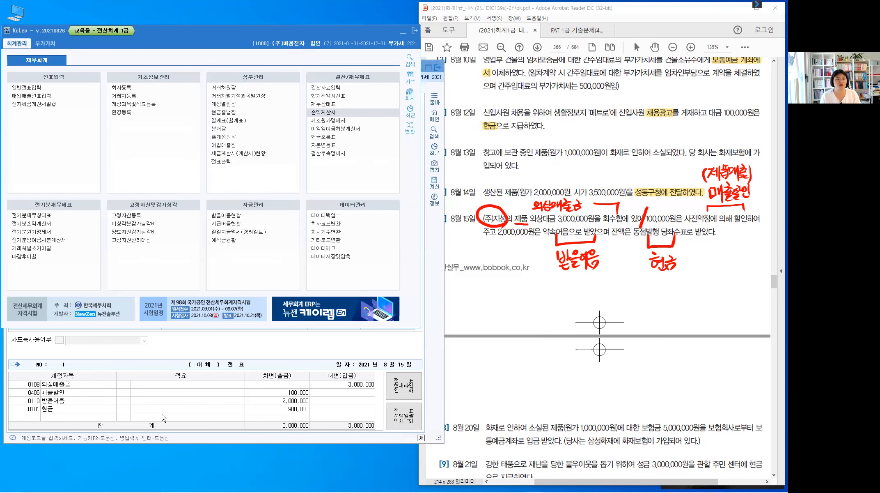
click(180, 402)
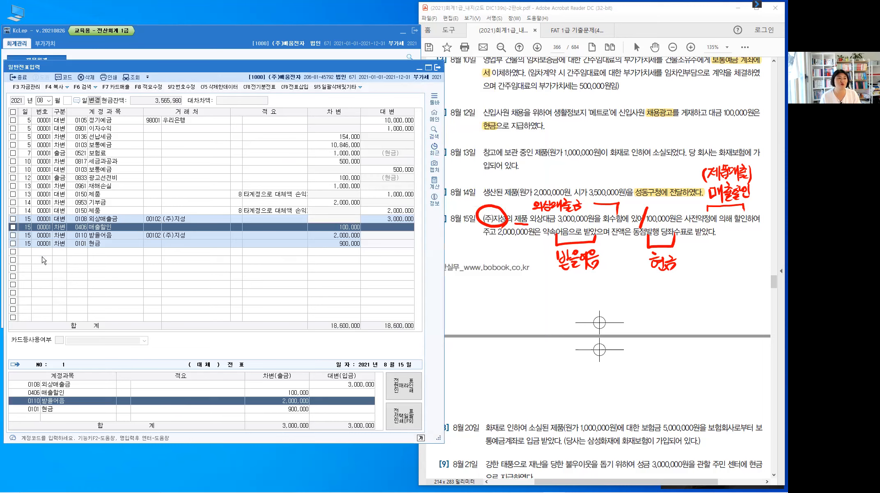
click(28, 255)
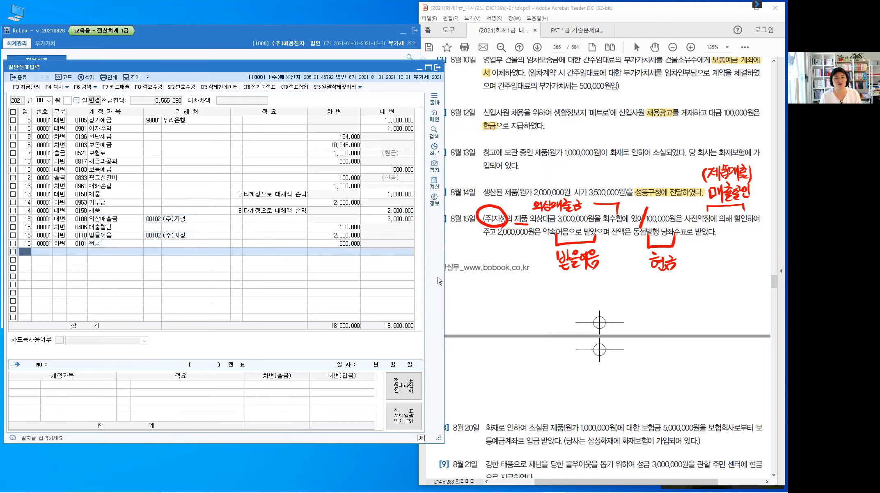
Clear the red annotations and bring up the August 20 transaction in the textbook PDF.
click(525, 287)
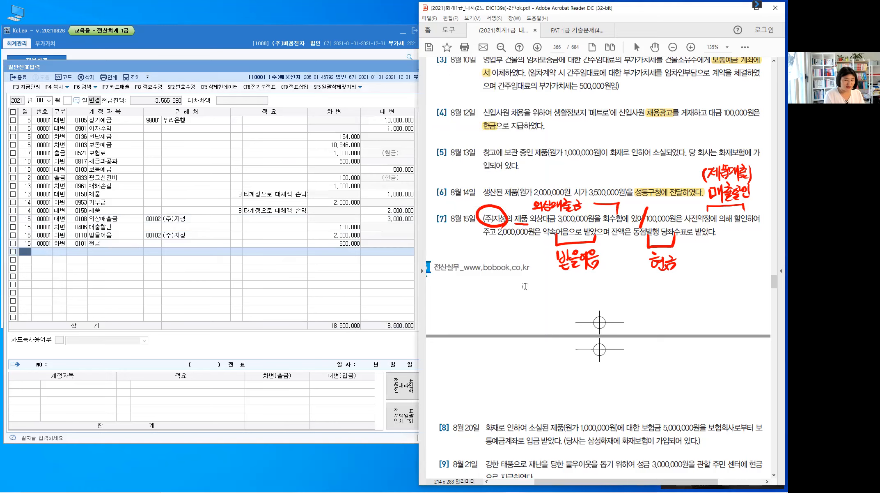
key(Escape)
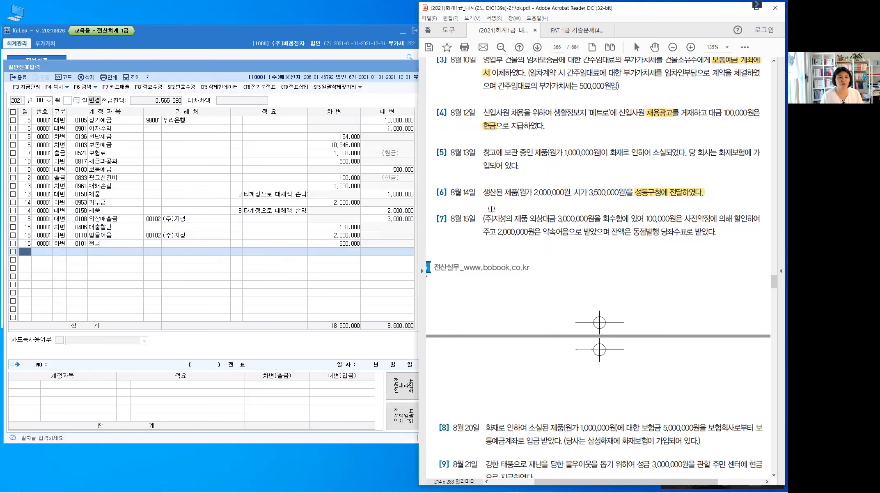
scroll(491, 208, down, 5)
scroll(491, 208, down, 3)
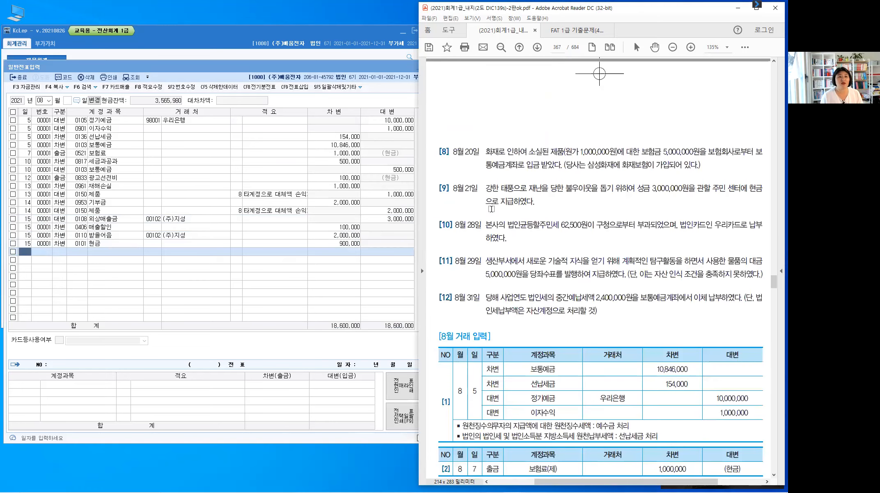
scroll(491, 209, down, 2)
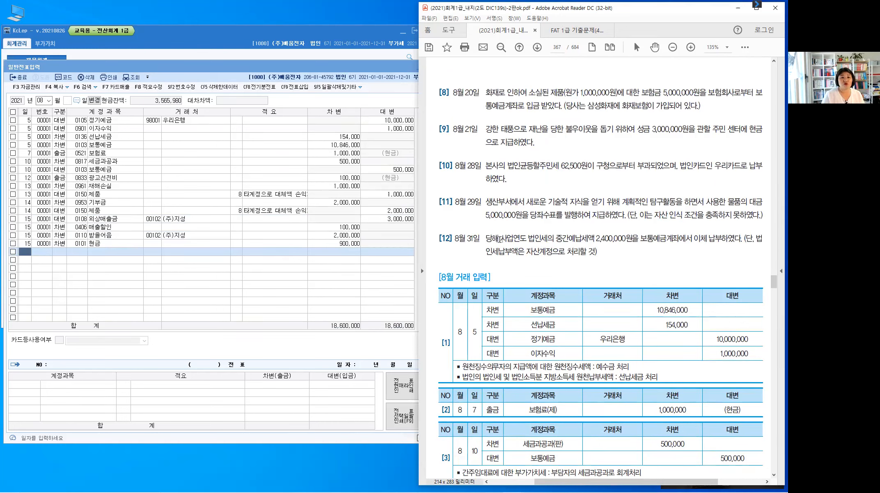
Mark 보험금 5,000,000원 as 수익 and underline 보통예금 in red in the August 20 transaction.
mouse_move(656, 77)
mouse_down()
mouse_move(670, 59)
mouse_move(639, 102)
mouse_up()
drag(703, 85, 701, 101)
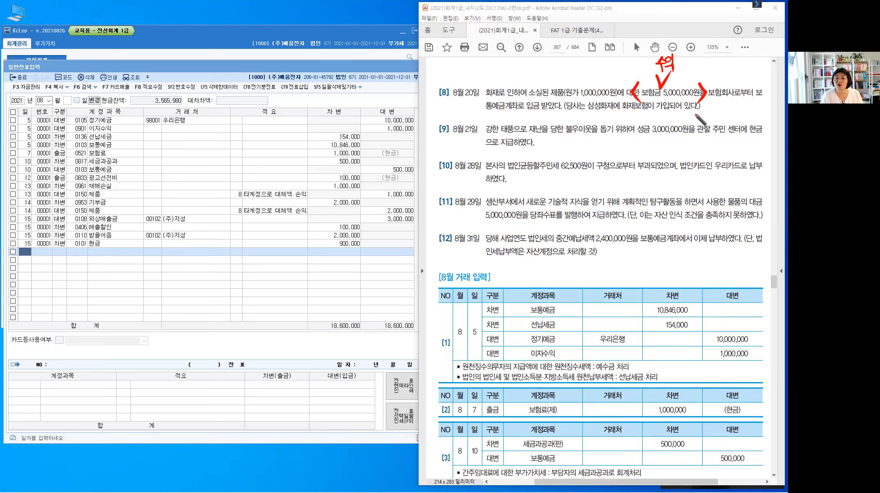
drag(753, 97, 766, 98)
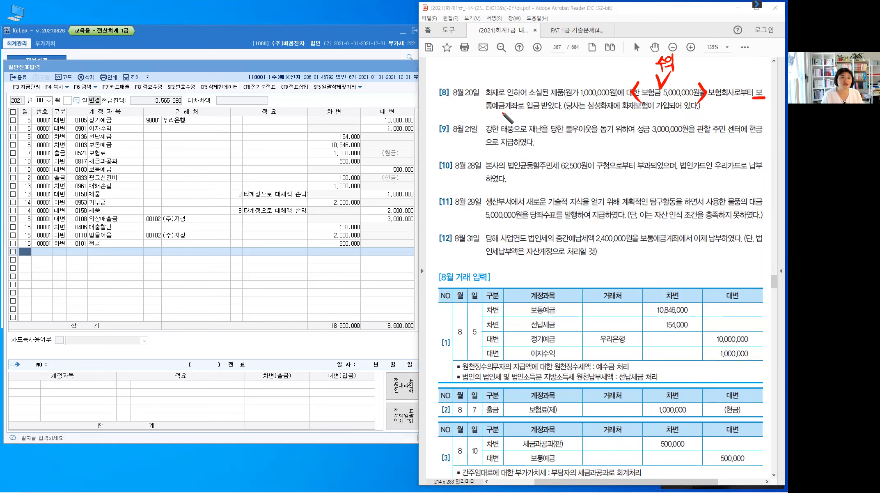
mouse_move(486, 111)
mouse_down()
mouse_move(504, 110)
mouse_move(509, 96)
mouse_move(515, 102)
mouse_up()
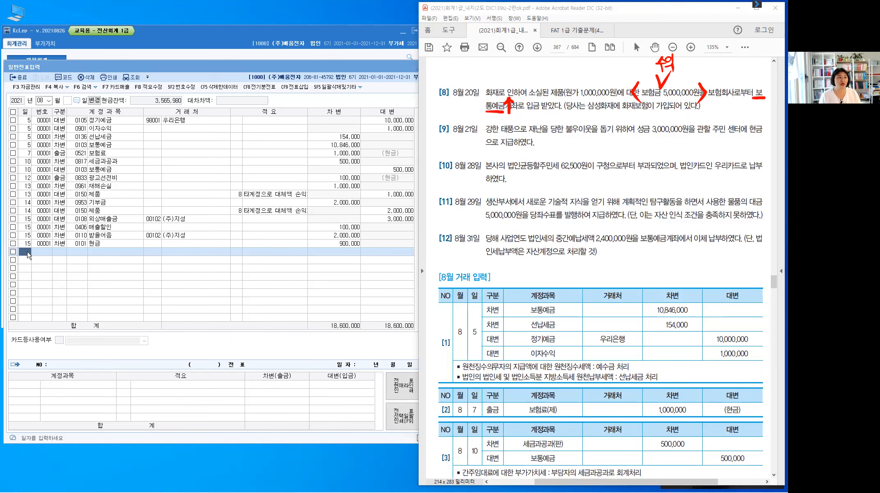
Add an August 20 차변 line for 보통예금 (0103) with no 적요 and a debit of 5,000,000.
click(28, 255)
text(20)
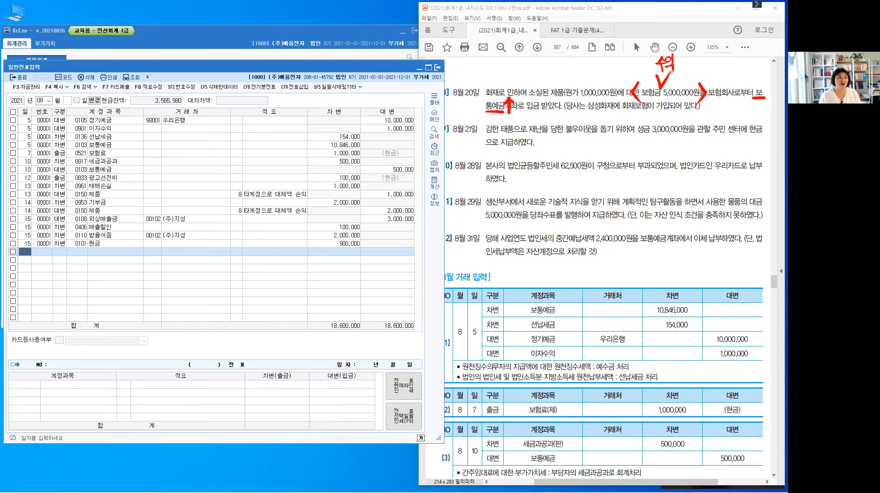
key(Return)
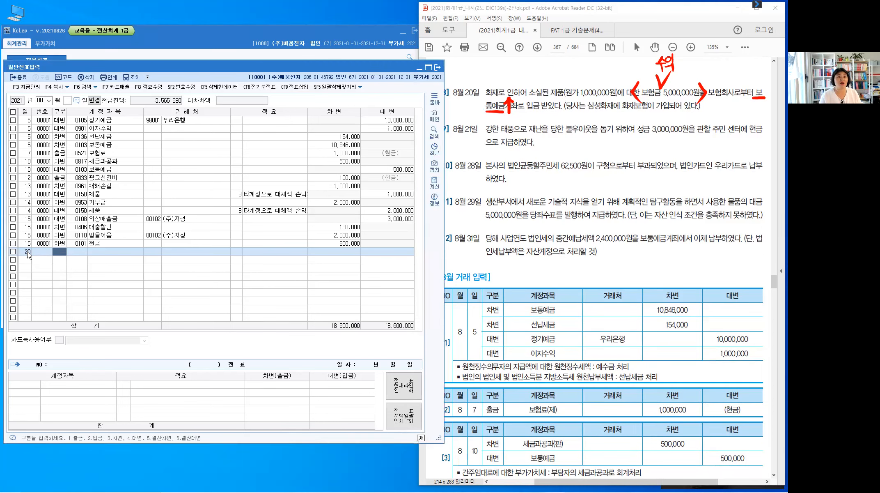
text(3)
key(Return)
text(103)
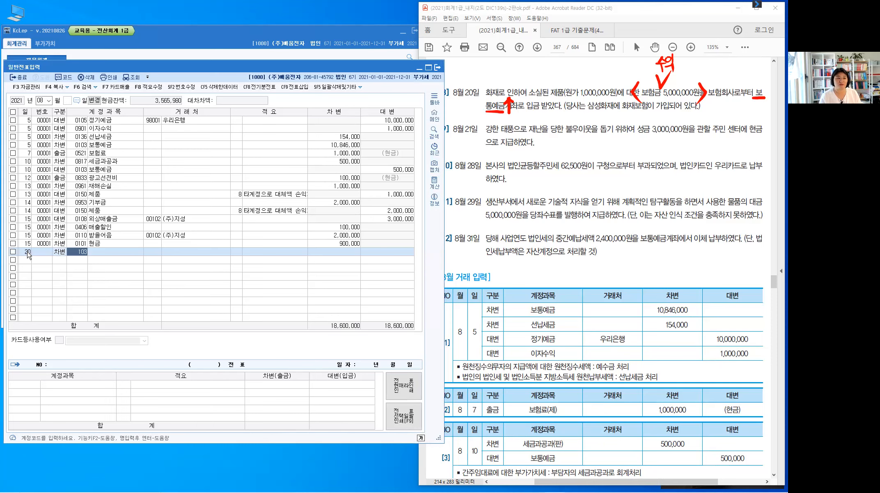
key(Return)
key(Return)
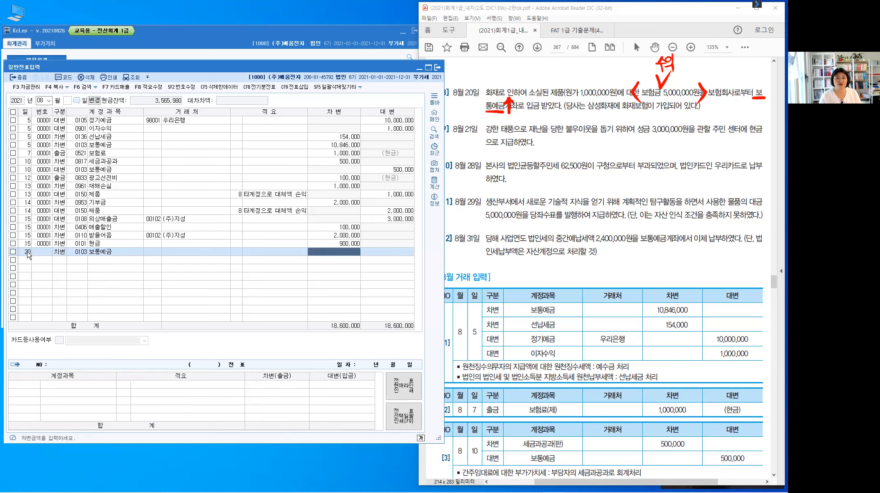
text(5,000,000)
key(Return)
Complete the August 20 voucher with a 대변 line for 보험금수익 (0919) of 5,000,000, without 거래처 or 적요.
key(Return)
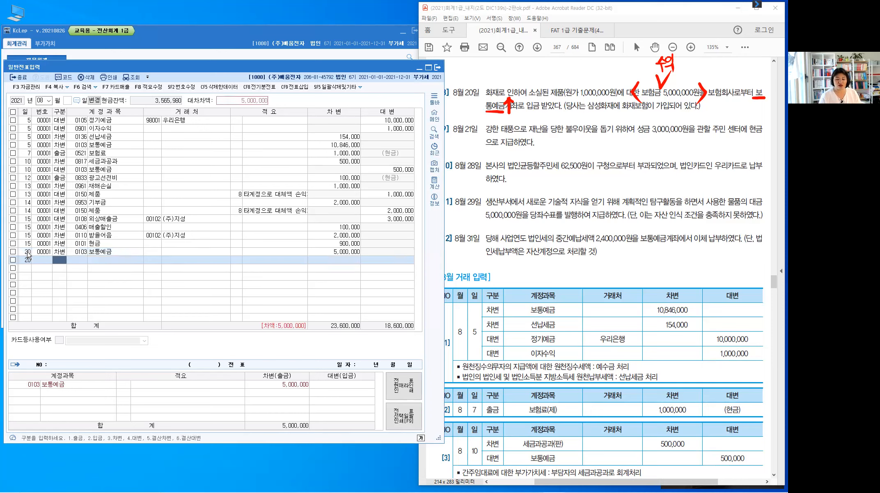
text(4)
key(Return)
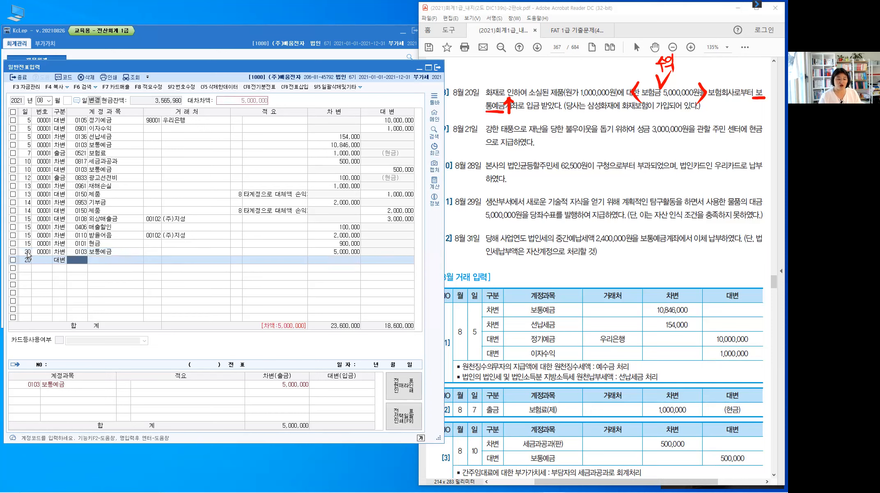
text(보험)
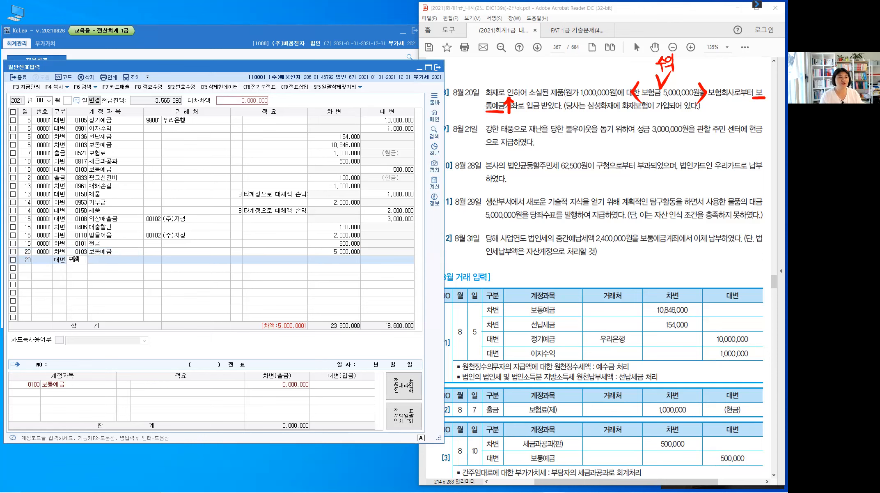
key(Return)
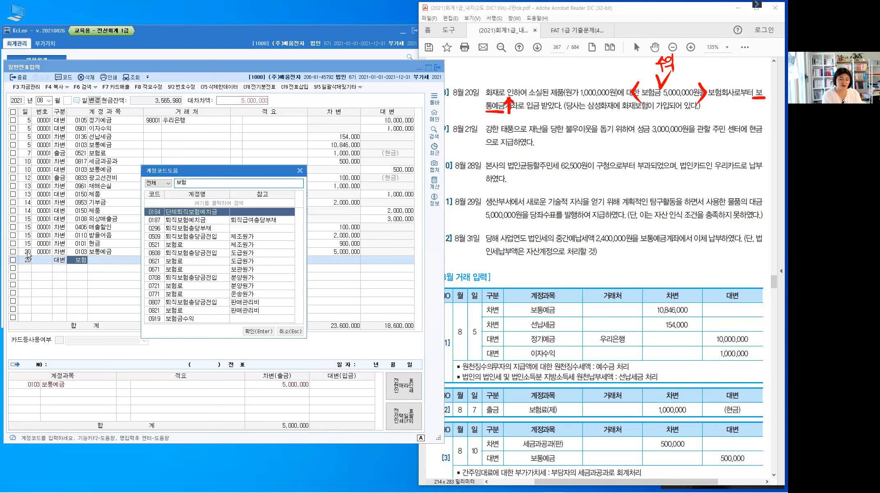
text(금)
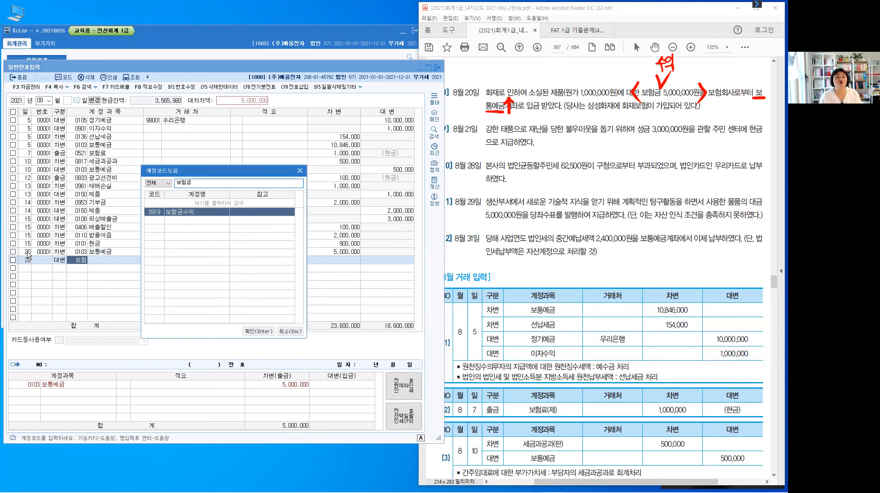
key(Return)
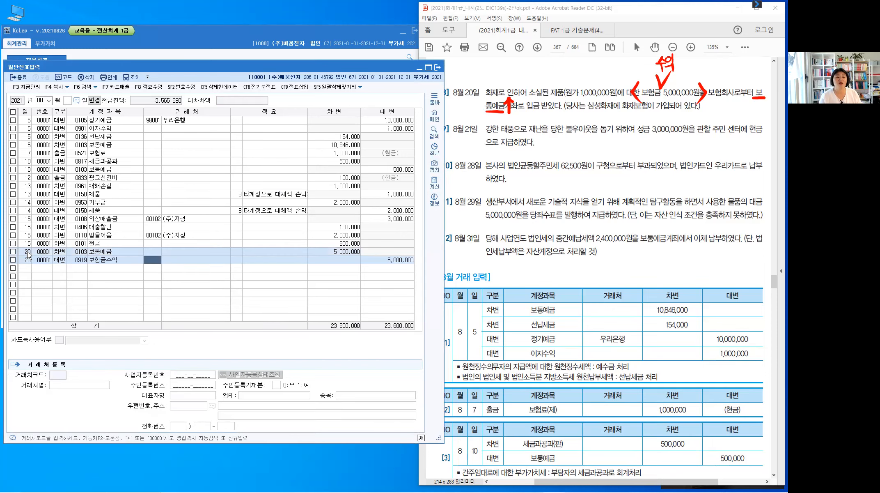
key(Return)
key(Return)
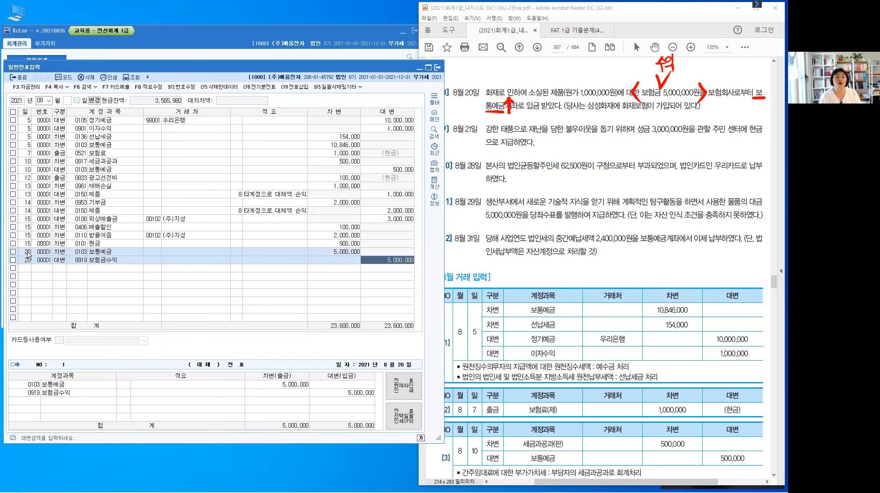
key(Return)
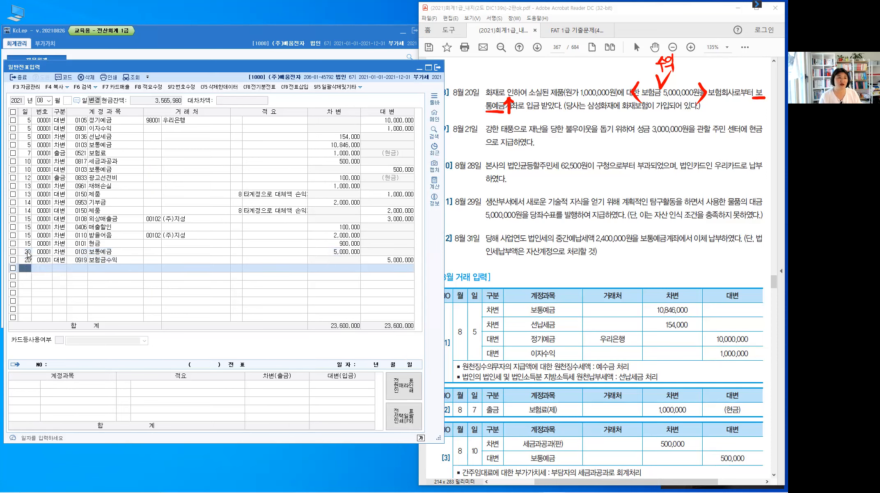
Start a line dated 21 and annotate the August 21 transaction in red: a down arrow at 현금, and 기부금 under the underlined 불우이웃 성금 phrase.
text(21)
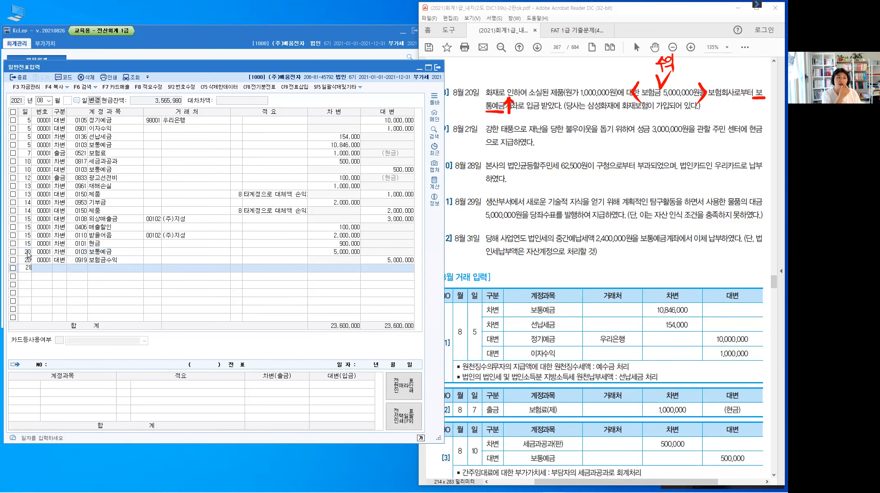
key(Return)
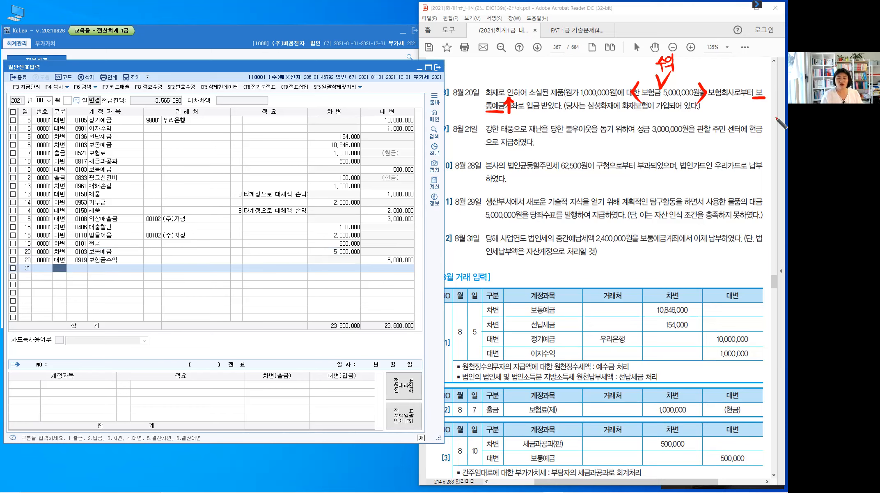
mouse_move(766, 130)
mouse_down()
mouse_move(767, 151)
mouse_move(759, 140)
mouse_up()
drag(570, 136, 649, 136)
drag(593, 141, 602, 150)
drag(605, 140, 611, 148)
drag(616, 142, 616, 145)
mouse_move(608, 151)
mouse_down()
mouse_move(622, 150)
mouse_move(613, 154)
mouse_up()
drag(618, 142, 623, 147)
drag(616, 148, 623, 154)
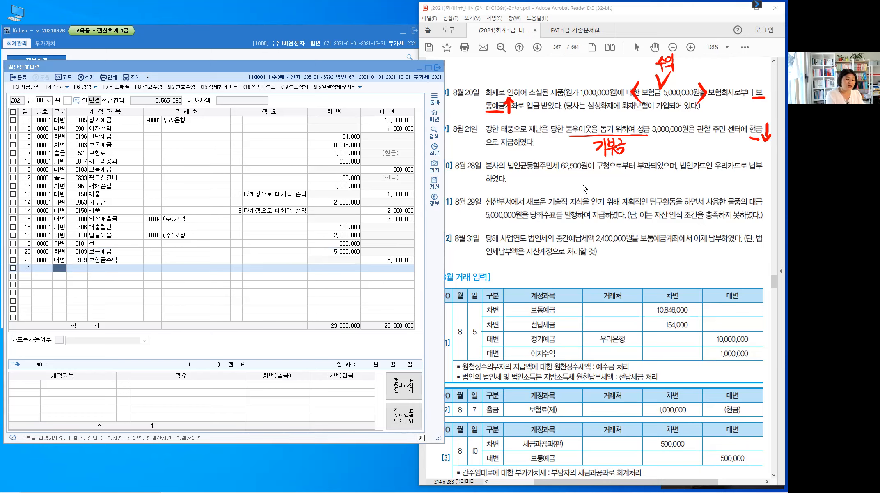
Complete the August 21 line as 출금 for 기부금 (0953) with 3,000,000, leaving 거래처 and 적요 empty.
click(59, 271)
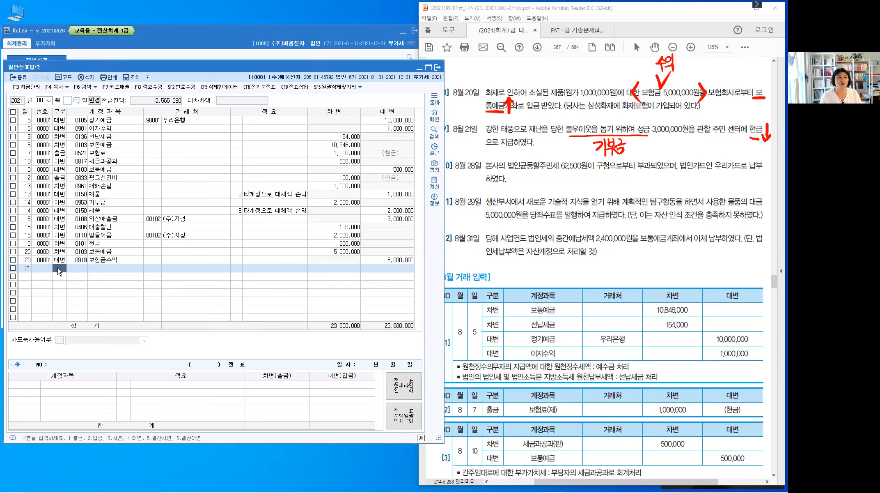
text(1)
key(Return)
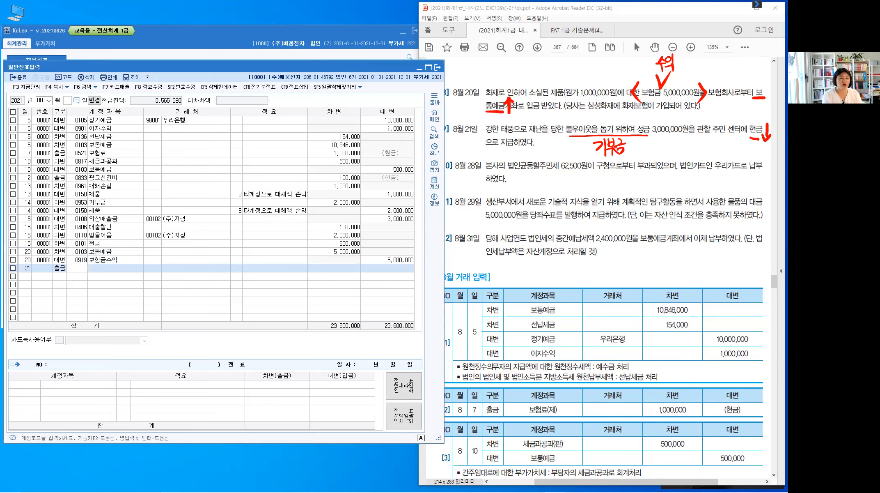
text(기부)
key(Return)
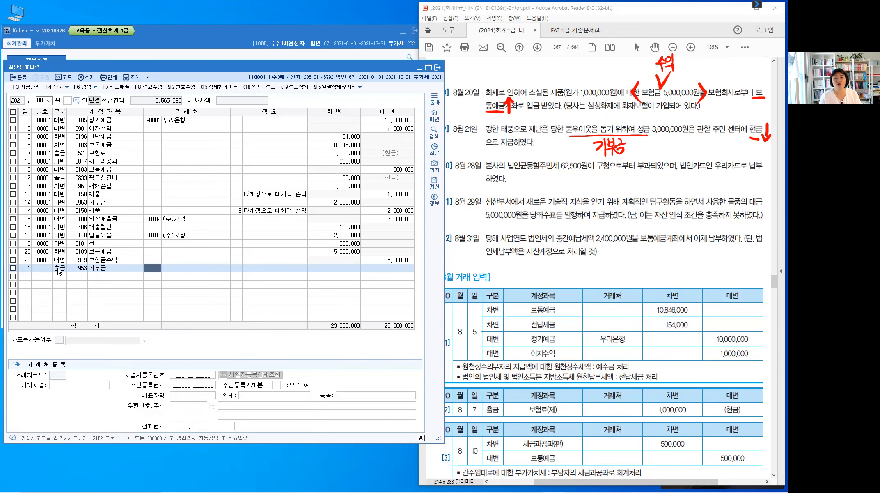
key(Return)
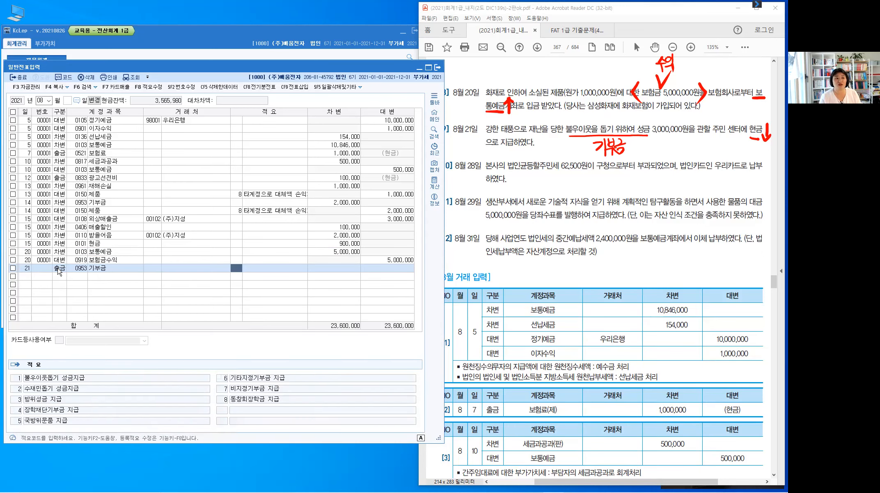
key(Return)
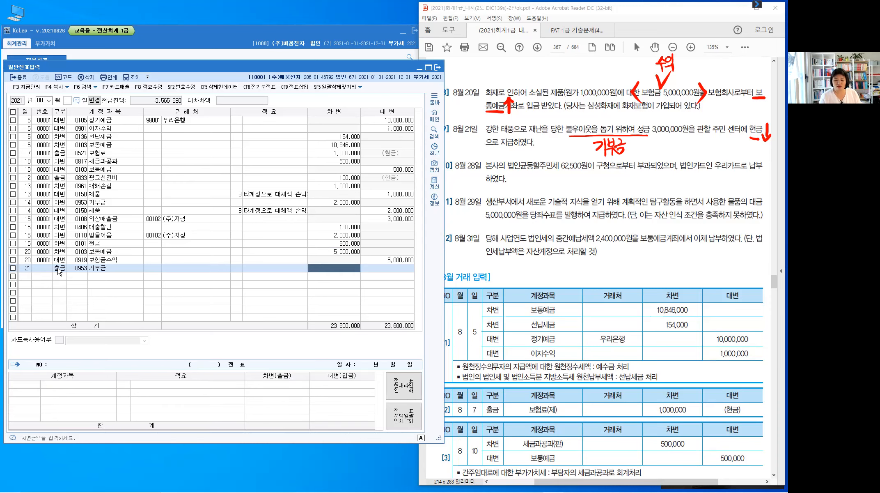
text(3,000,000)
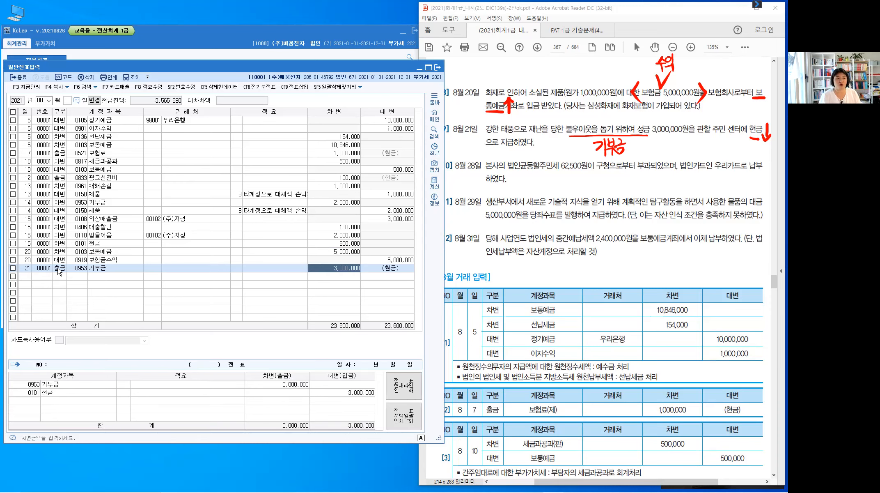
key(Return)
key(Up)
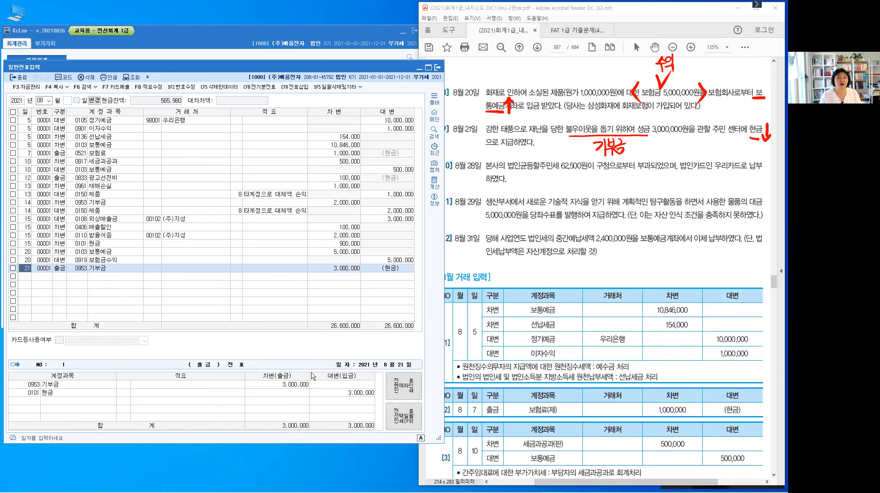
key(Return)
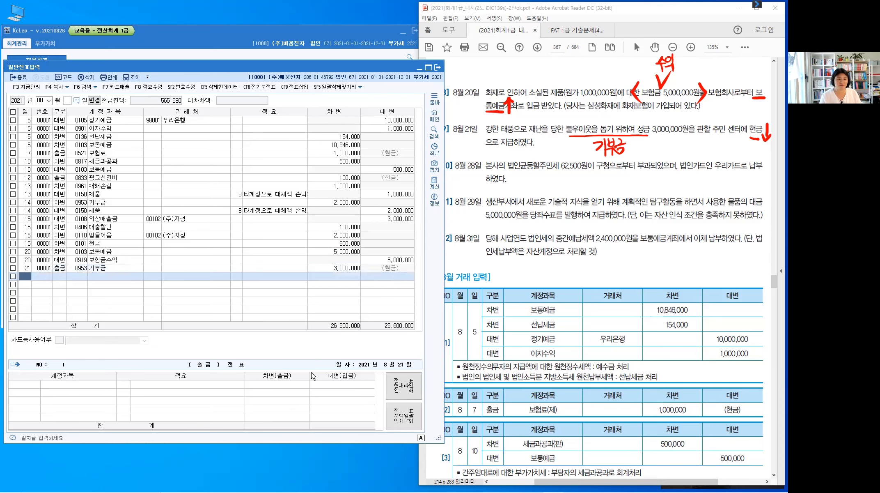
Start a line dated 28, then mark 법인균등할주민세 in red in the August 28 transaction and label it 세.공(판).
text(28)
key(Return)
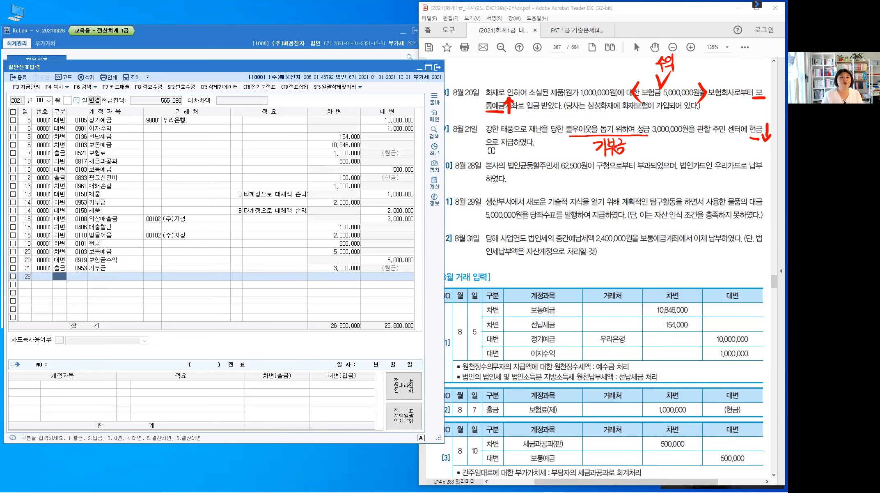
drag(506, 158, 507, 162)
drag(510, 158, 558, 161)
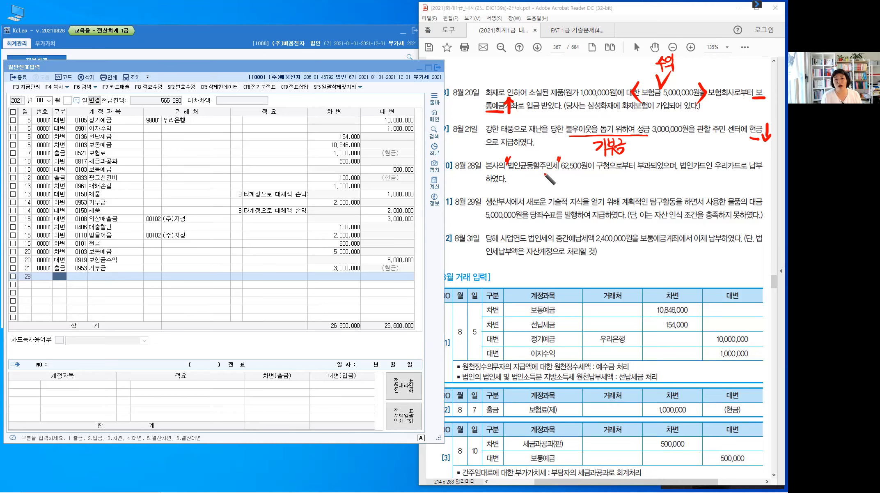
drag(543, 171, 562, 186)
drag(561, 181, 564, 181)
drag(565, 177, 567, 192)
click(572, 182)
drag(577, 178, 579, 183)
drag(579, 177, 587, 182)
drag(578, 186, 580, 186)
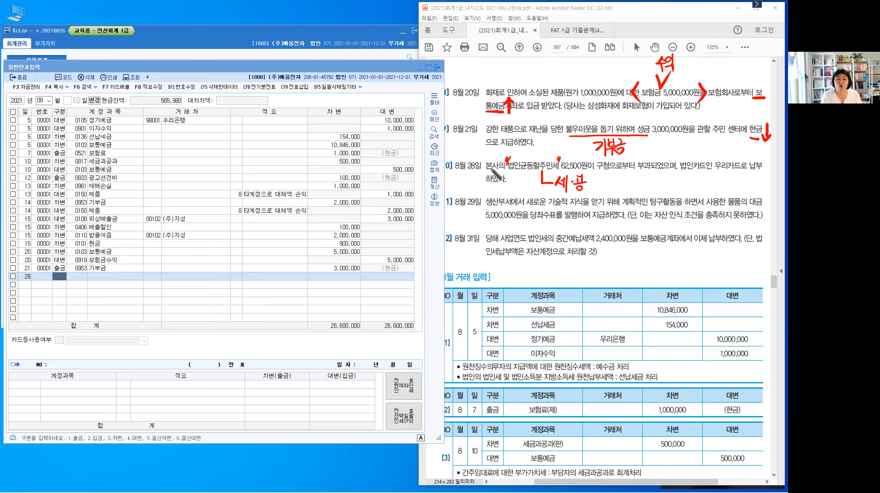
mouse_move(592, 176)
mouse_down()
mouse_move(591, 191)
mouse_move(598, 177)
mouse_up()
drag(595, 180, 597, 183)
drag(593, 184, 600, 183)
drag(602, 176, 605, 182)
drag(596, 187, 603, 189)
drag(606, 177, 606, 192)
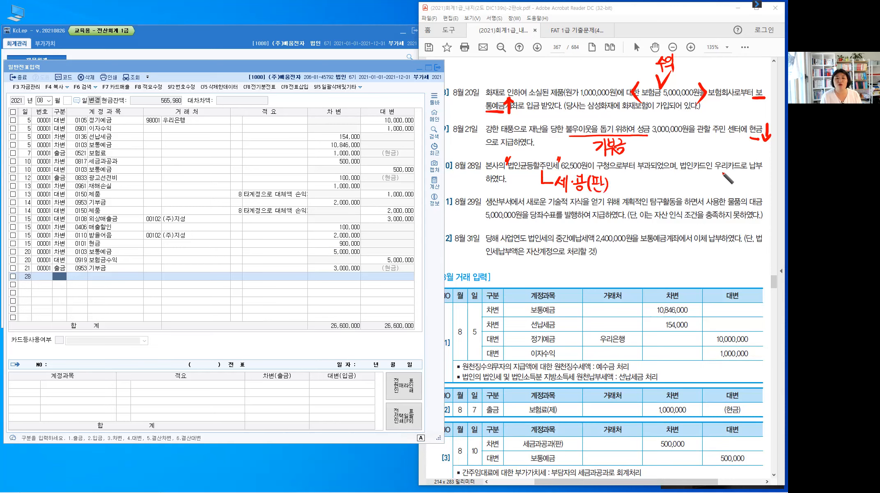
Underline 우리카드로 납부 in red in the August 28 transaction and write 미지급금 beneath it.
mouse_move(759, 170)
mouse_down()
mouse_move(714, 172)
mouse_move(716, 190)
mouse_up()
drag(716, 180, 723, 190)
mouse_move(716, 190)
mouse_down()
mouse_move(745, 182)
mouse_move(751, 193)
mouse_up()
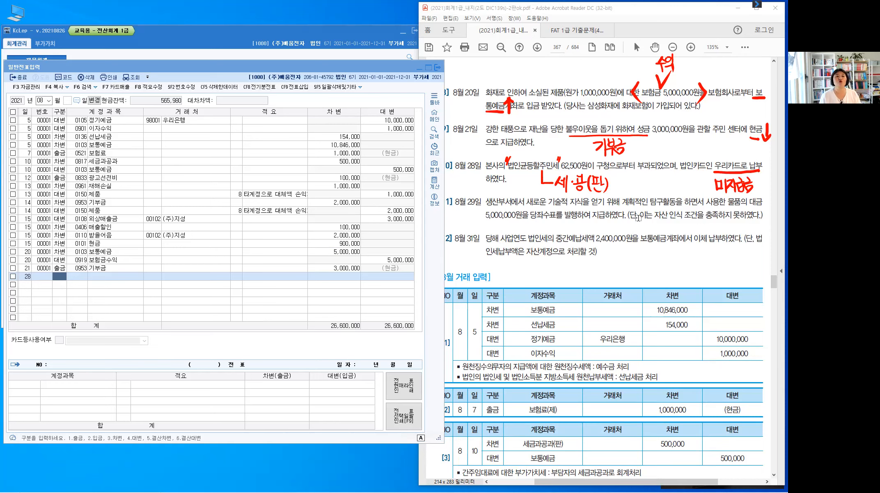
Complete the August 28 line as 차변 for 세금과공과 (0817) with 62,500, leaving 거래처 and 적요 empty.
click(64, 280)
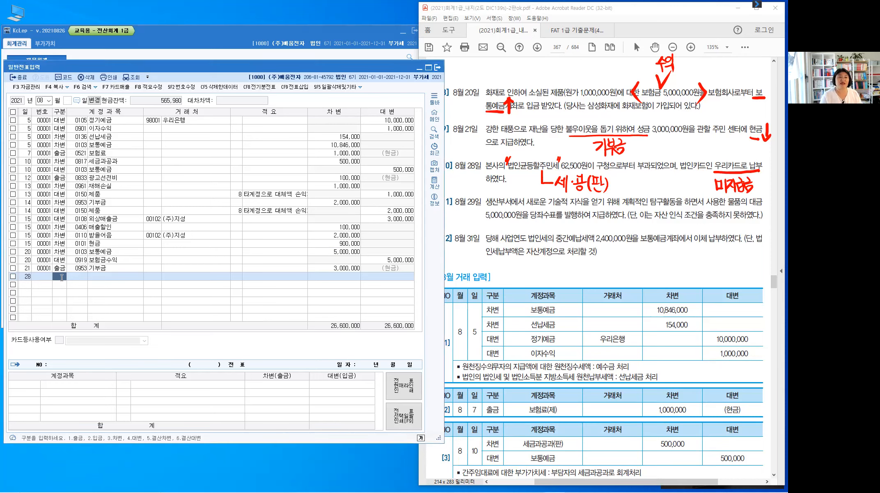
text(3)
key(Return)
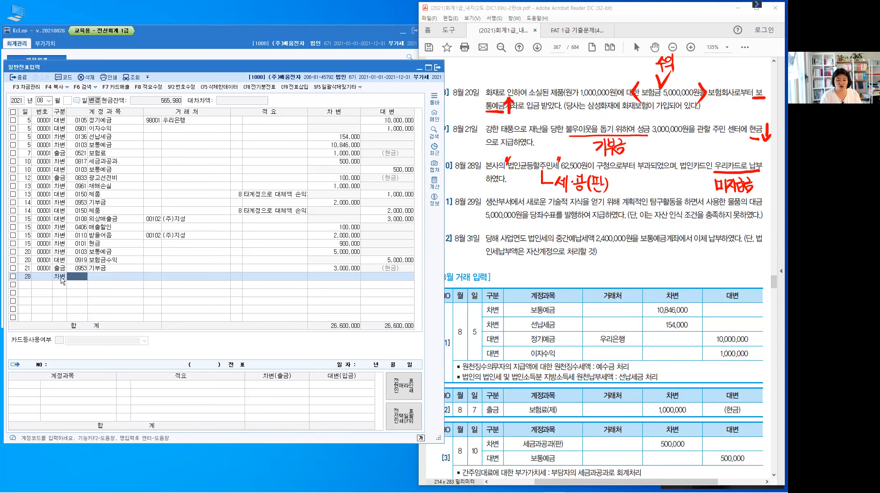
text(817)
key(Return)
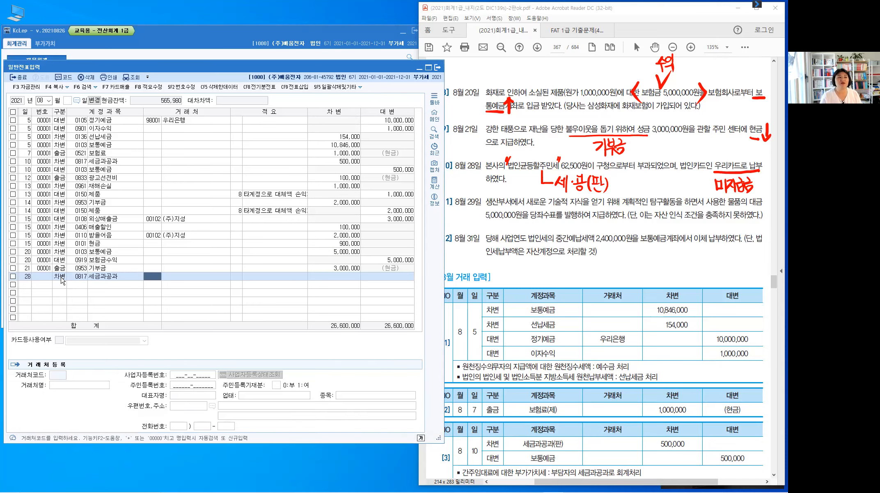
key(Return)
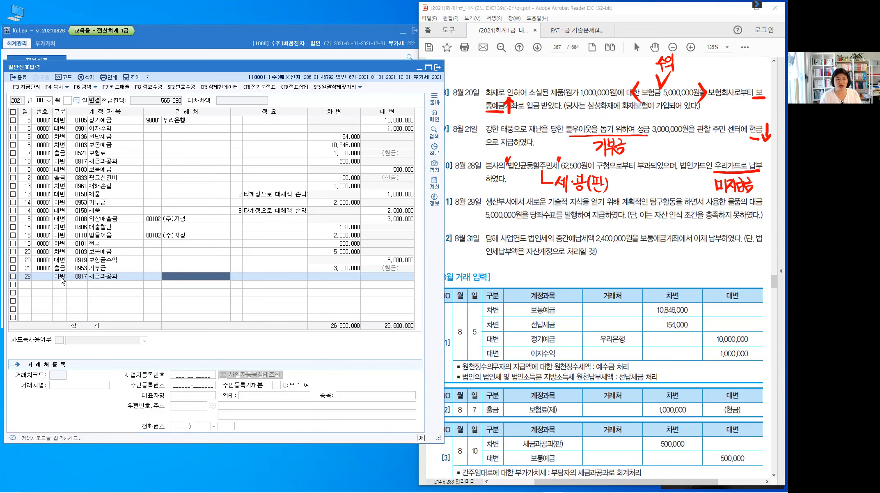
key(Return)
text(6)
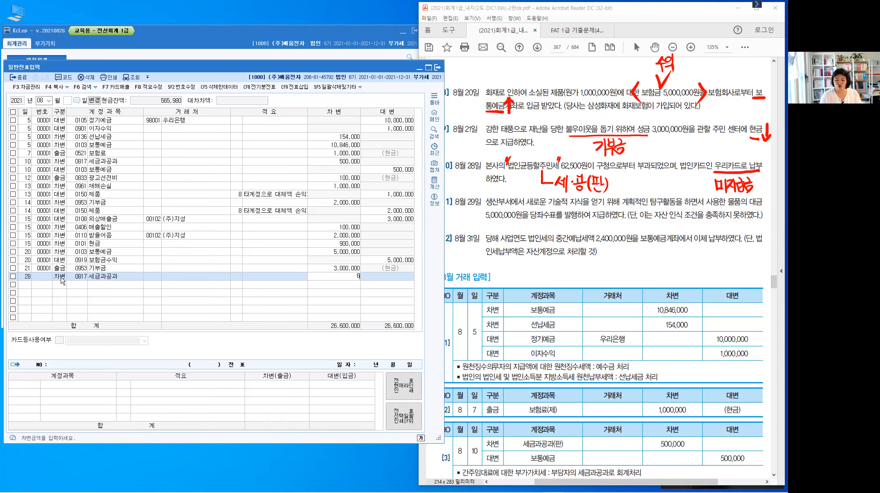
text(2,50)
text(0)
key(Return)
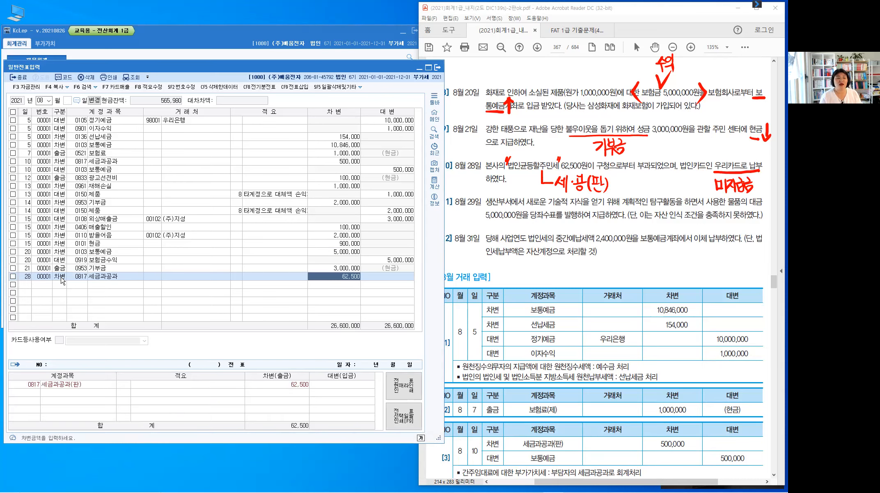
key(Return)
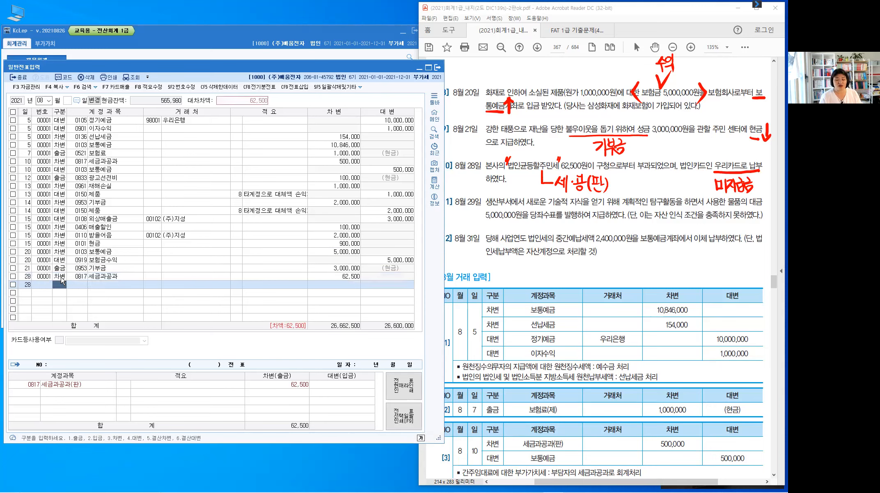
Add an August 28 대변 line for 미지급금 (0253) of 62,500 with 우리카드 as 거래처 and no 적요.
key(Return)
text(253)
key(Return)
key(Return)
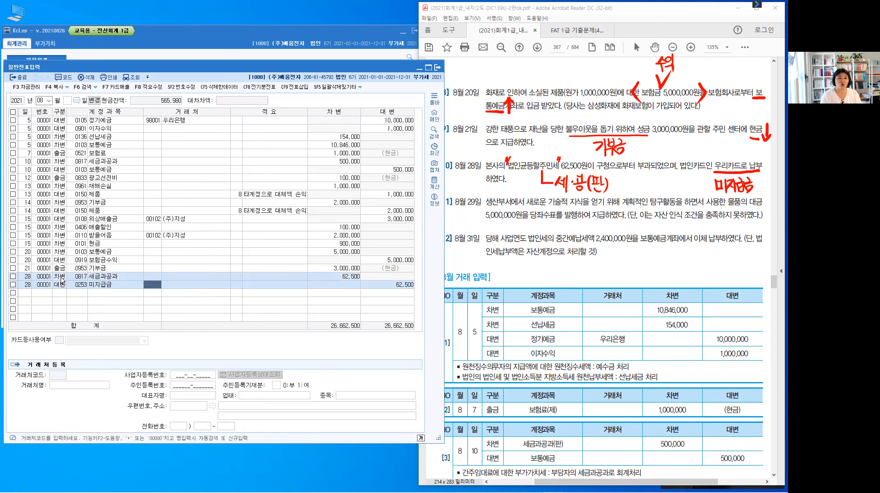
text(우리)
key(Return)
key(Down)
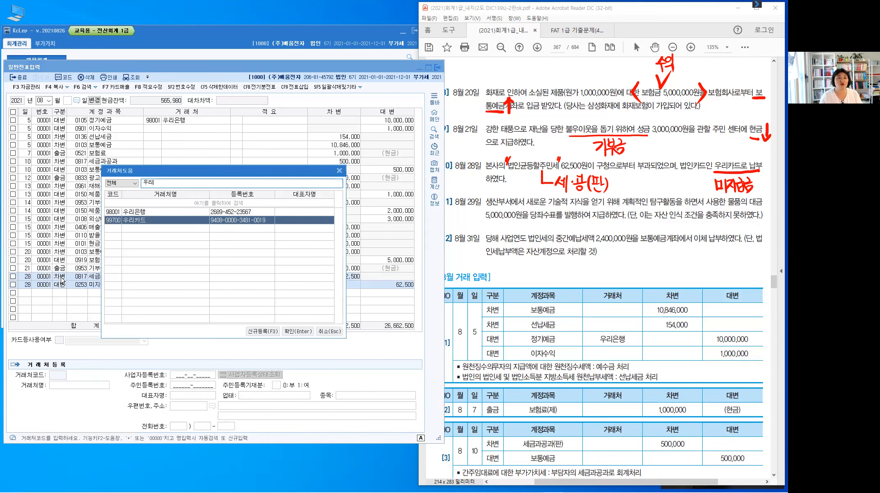
key(Return)
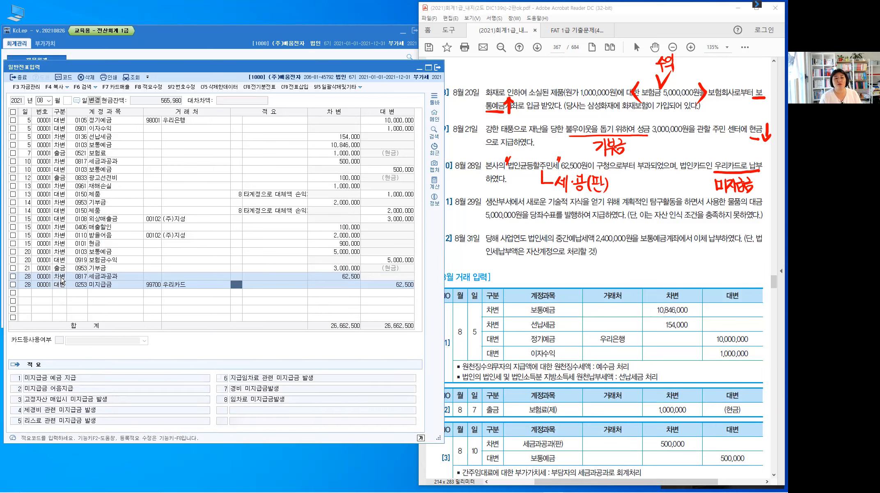
key(Return)
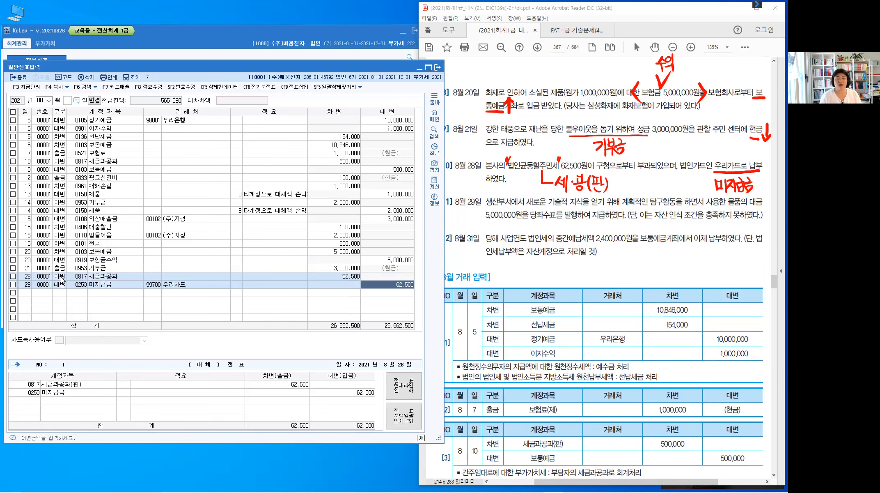
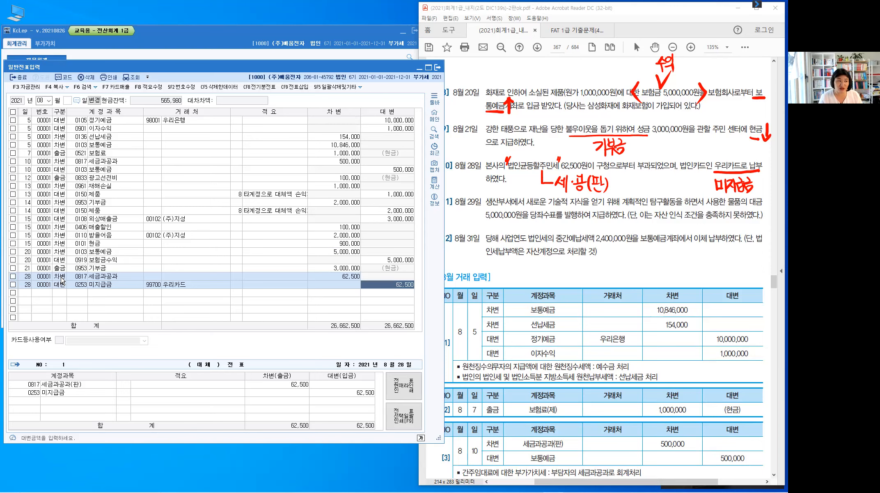
Start a new voucher line dated 29 and clear the red annotations from the textbook page.
key(Return)
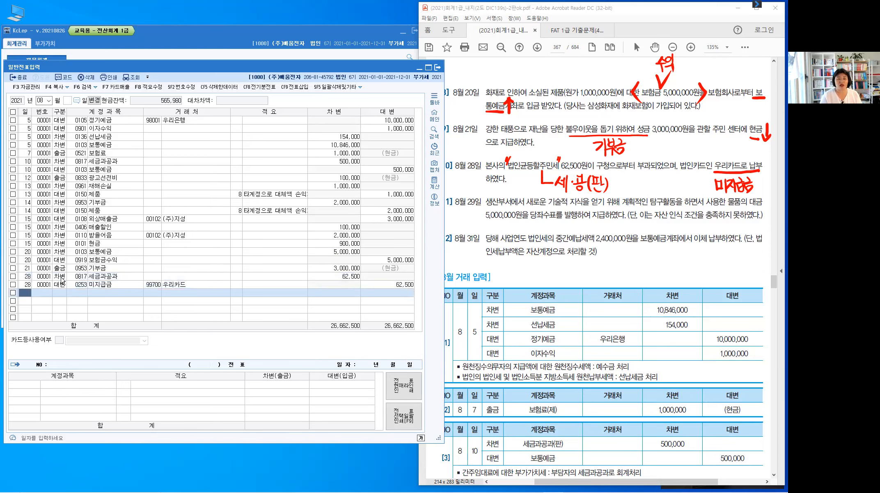
text(29)
key(Return)
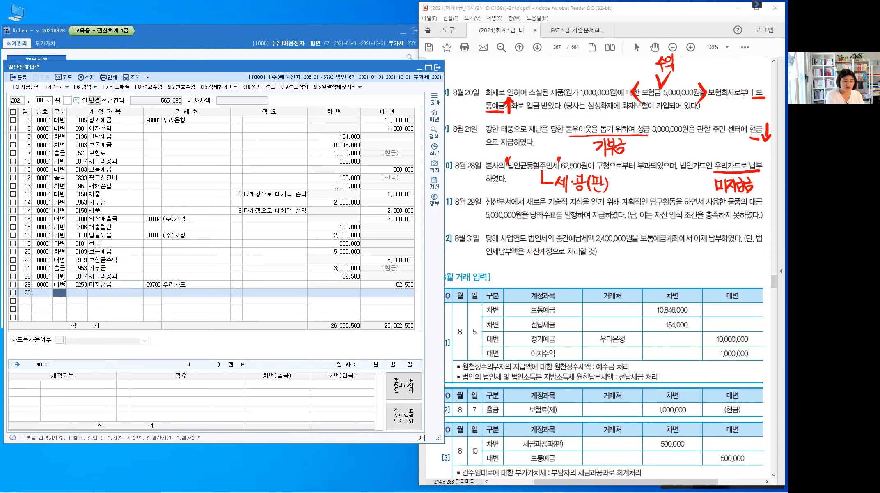
key(Escape)
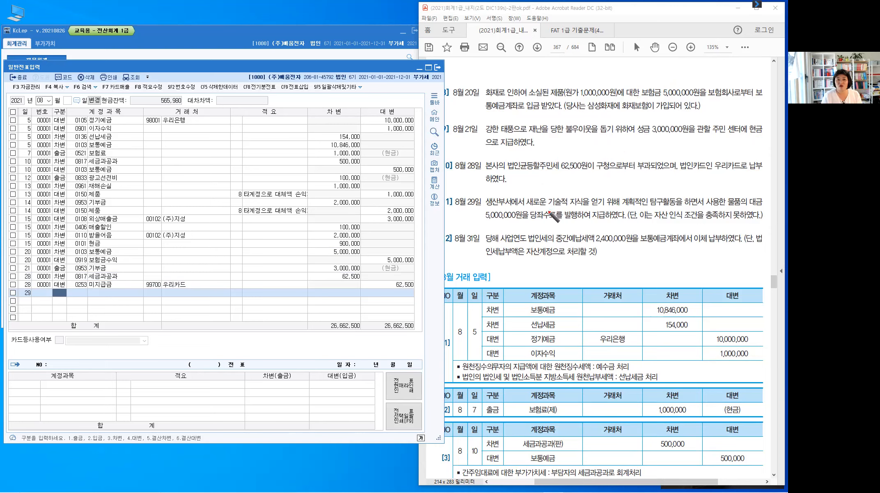
Enclose 새로운 기술적 지식 in red quotation marks in the August 29 transaction and write 연구-개발 → 제품 생산 above it.
drag(525, 198, 528, 195)
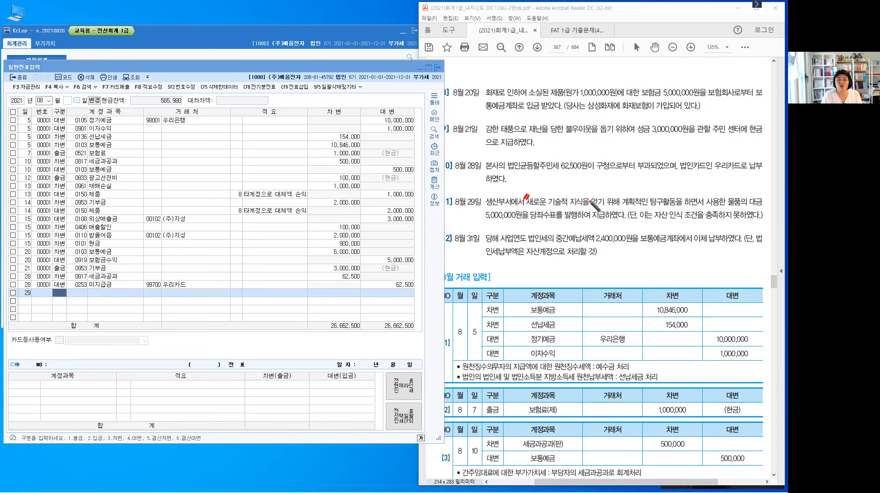
drag(586, 193, 583, 199)
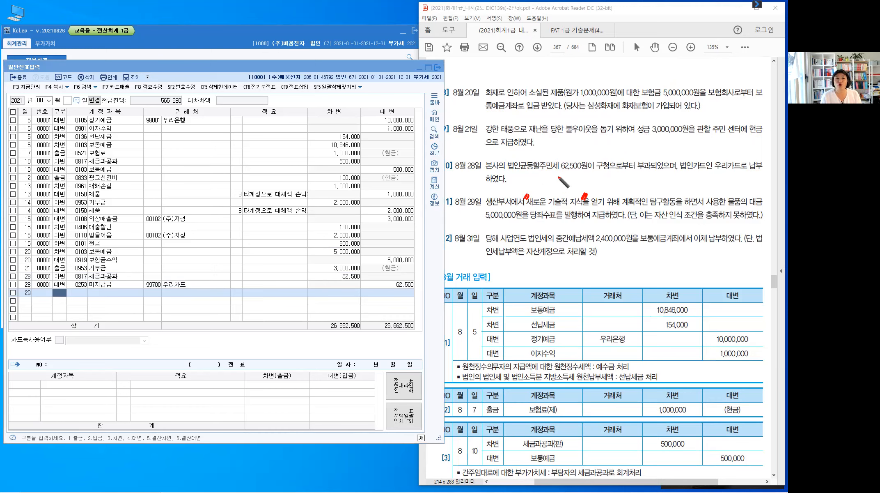
drag(554, 177, 570, 179)
drag(566, 180, 566, 186)
drag(571, 180, 578, 179)
drag(579, 175, 581, 183)
drag(586, 174, 589, 185)
drag(593, 170, 599, 179)
drag(593, 181, 618, 178)
drag(615, 175, 631, 171)
mouse_move(628, 172)
mouse_down()
mouse_move(625, 180)
mouse_move(637, 181)
mouse_move(646, 171)
mouse_move(643, 187)
mouse_up()
drag(645, 185, 647, 191)
drag(643, 189, 650, 193)
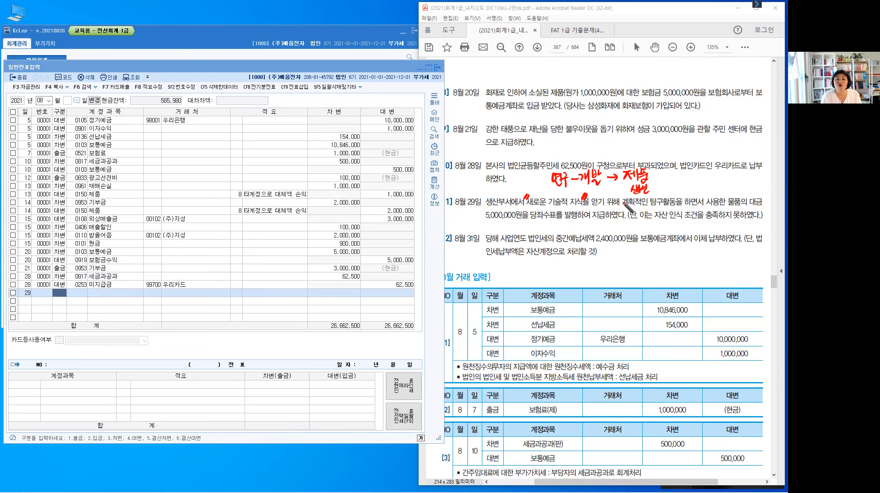
Underline 5,000,000원 and 자산 인식 조건을 충족하지 못하였다 in wavy red, and label the asset condition 비용.
drag(484, 219, 521, 221)
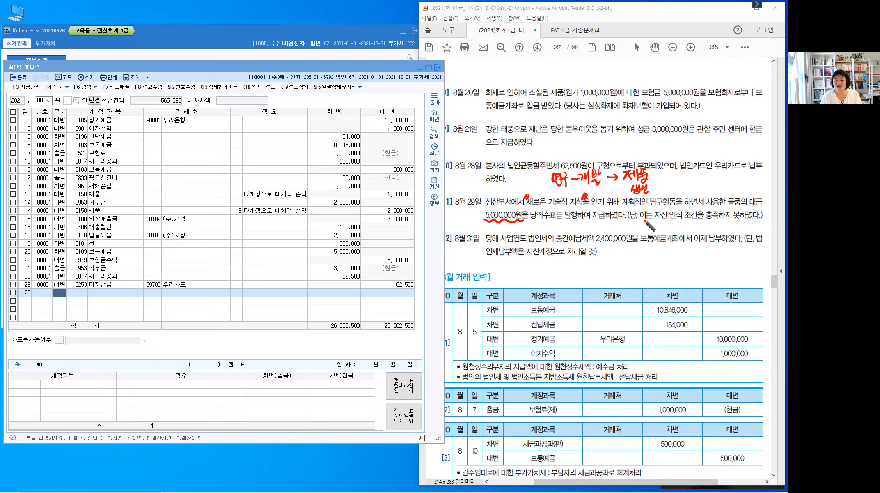
drag(655, 221, 751, 227)
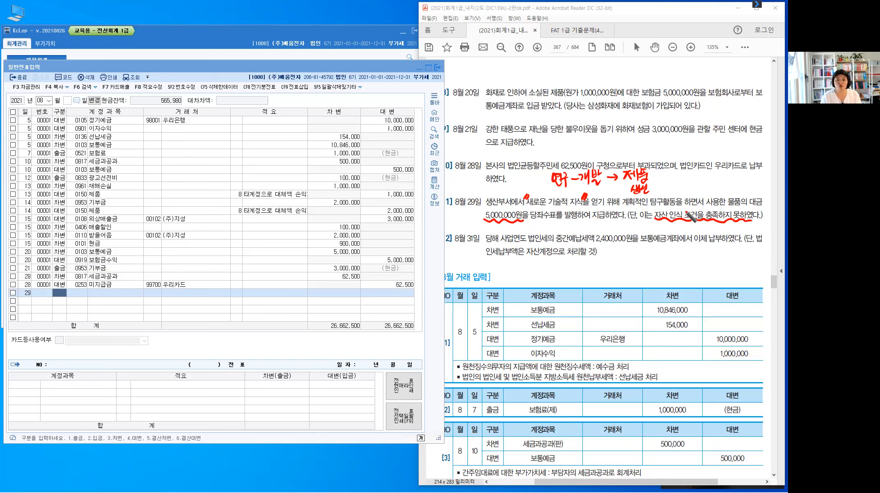
mouse_move(689, 210)
mouse_down()
mouse_move(700, 183)
mouse_move(706, 189)
mouse_up()
mouse_move(709, 181)
mouse_down()
mouse_move(714, 193)
mouse_move(720, 179)
mouse_up()
drag(717, 184, 717, 187)
drag(720, 183, 720, 186)
drag(714, 188, 718, 190)
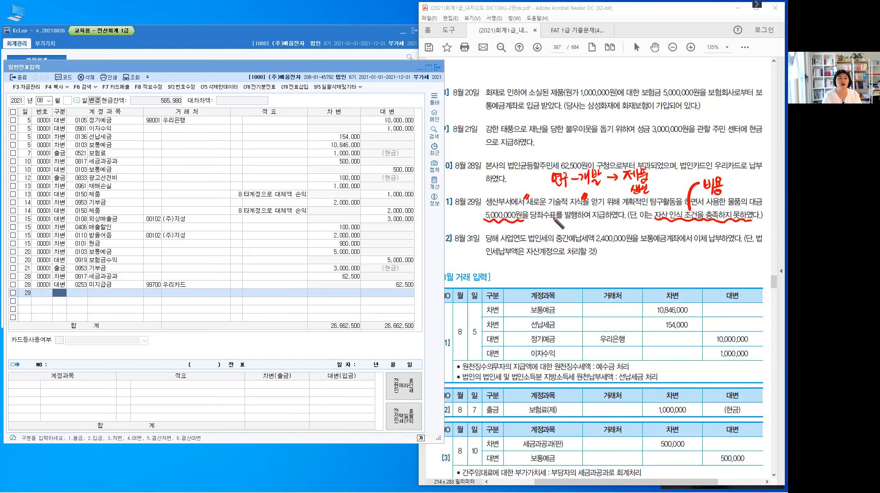
Mark 당좌수표 in red in the August 29 transaction and write 당·예 beneath it.
drag(553, 216, 588, 232)
drag(594, 225, 595, 227)
drag(600, 221, 611, 227)
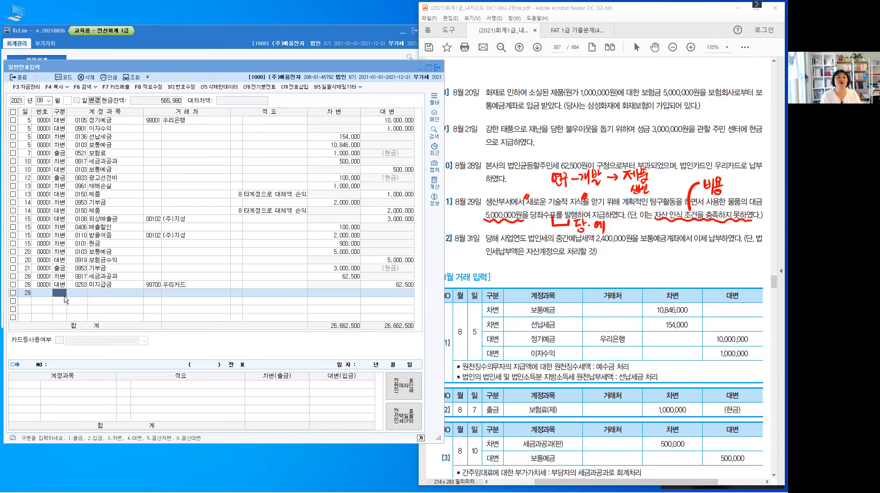
Complete the August 29 line as 대변 for 당좌예금 (0102) with 5,000,000, leaving 거래처 and 적요 empty.
text(4)
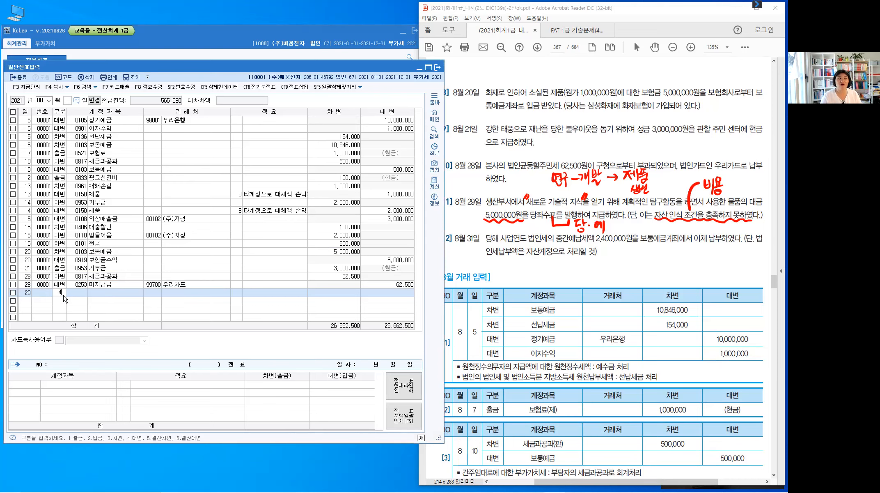
key(Return)
text(10)
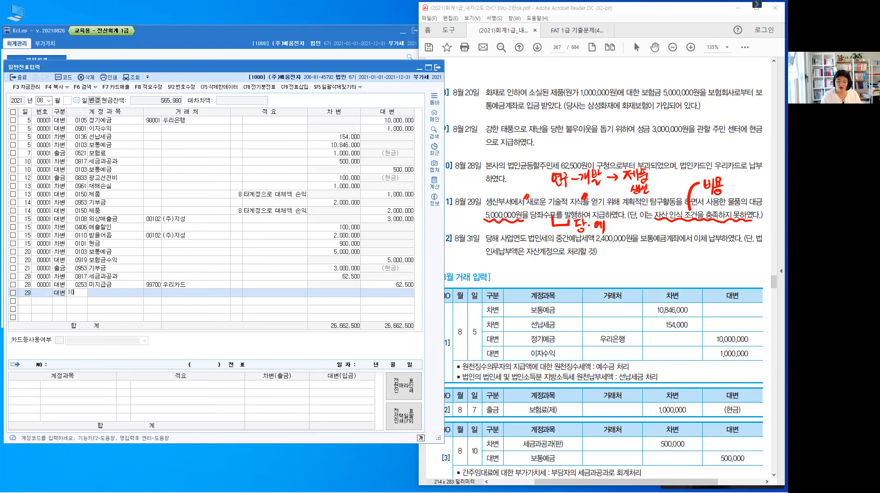
text(2)
key(Return)
key(Return)
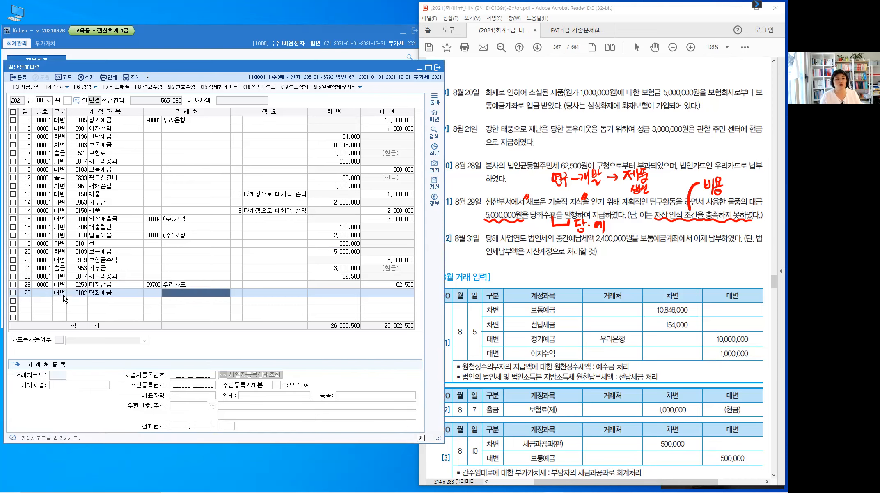
key(Return)
key(Return)
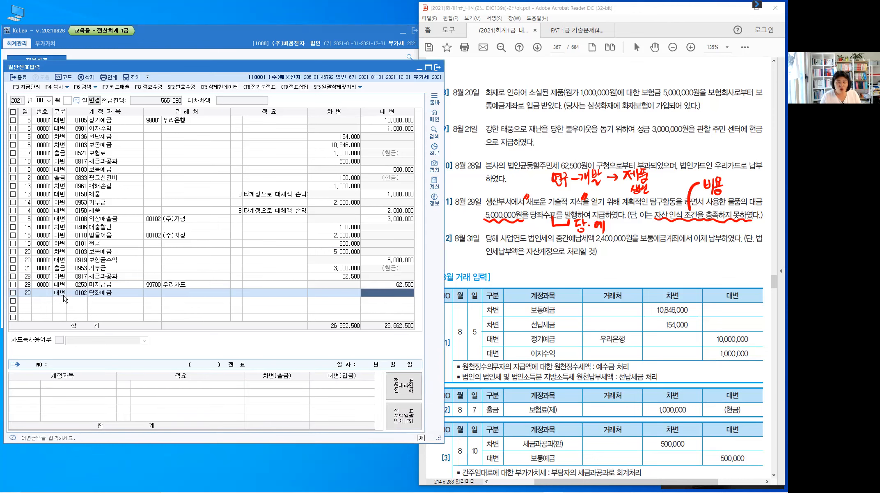
text(5,000,000)
key(Return)
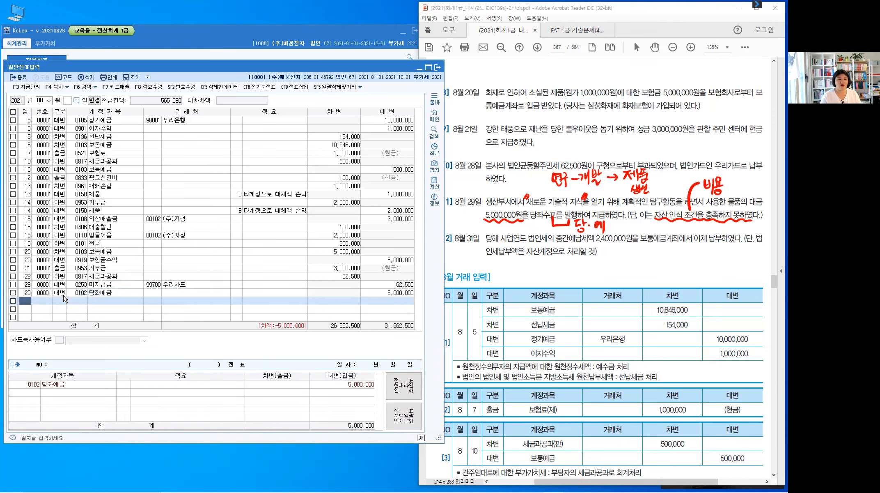
Start an August 29 차변 line, search the account codes for 연구 and select 경상연구개발비 (0523, 제조원가).
key(Return)
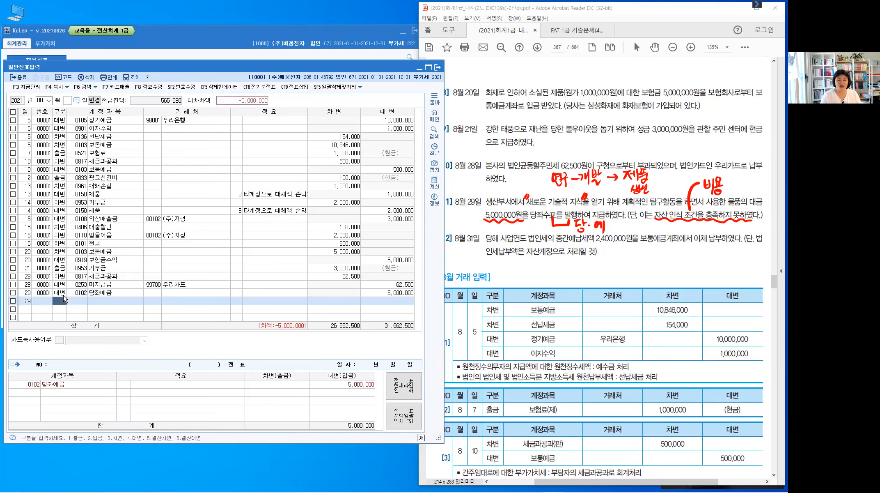
text(3)
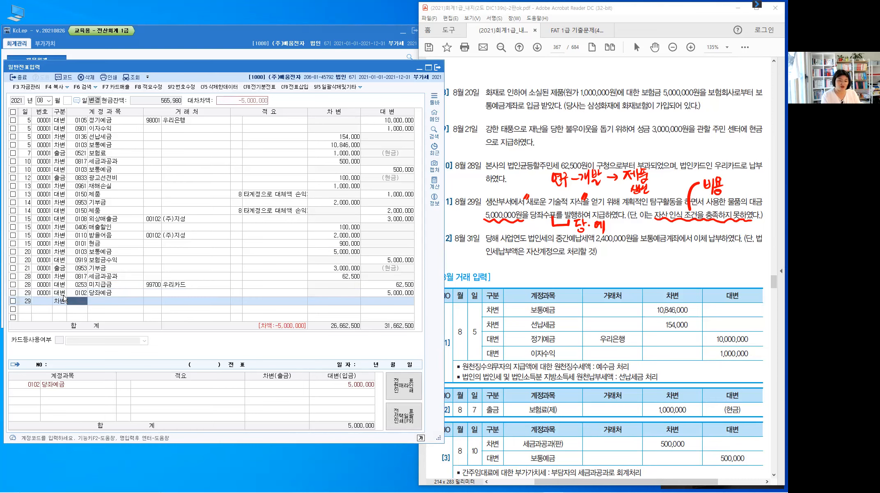
text(여)
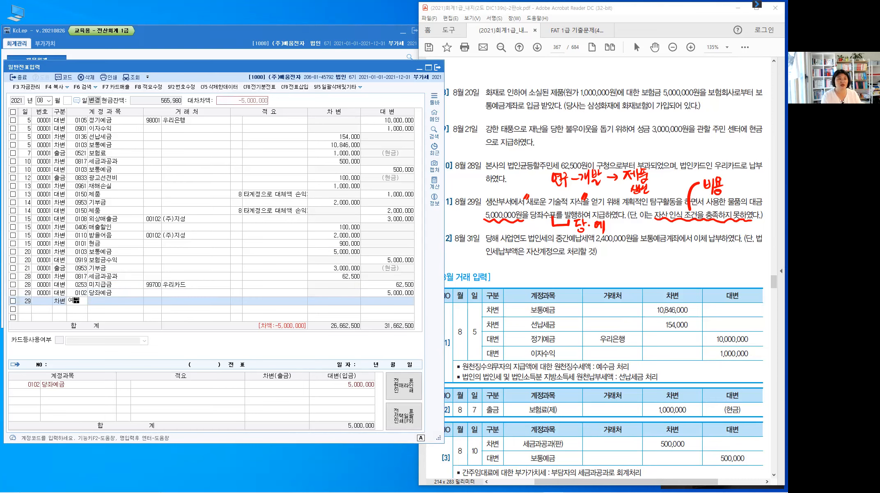
key(BackSpace)
key(BackSpace)
text(연구)
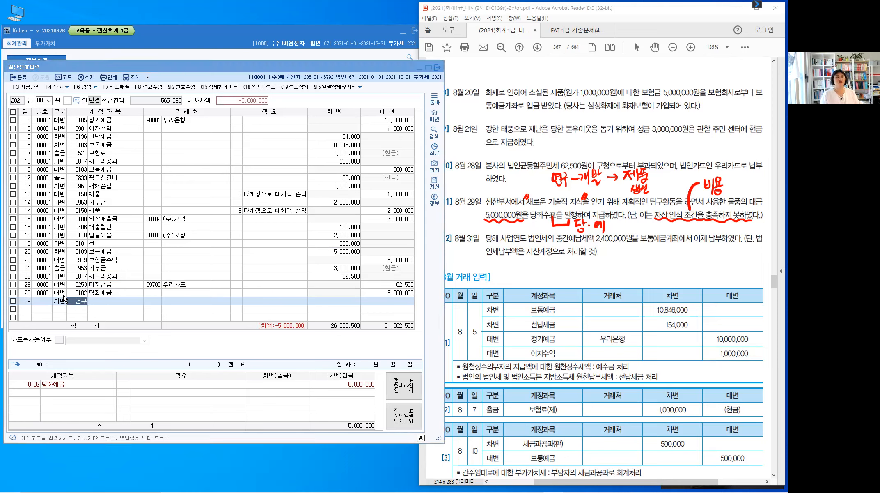
key(Return)
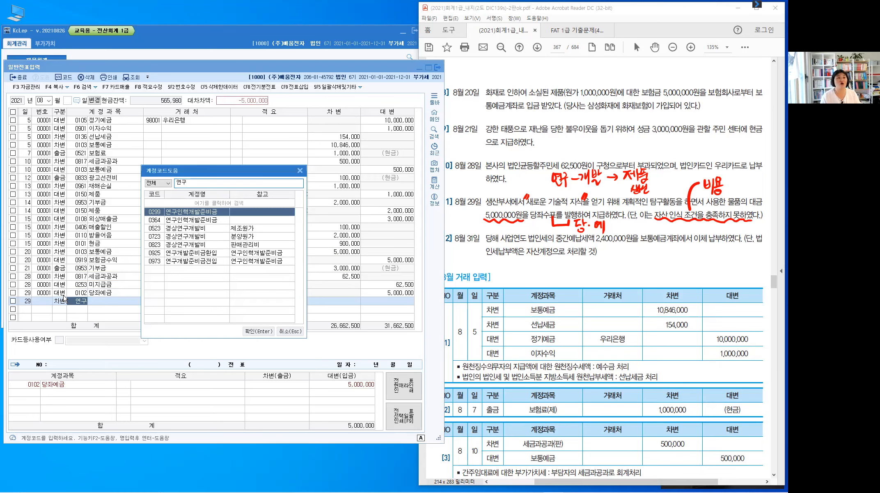
key(Down)
key(Down)
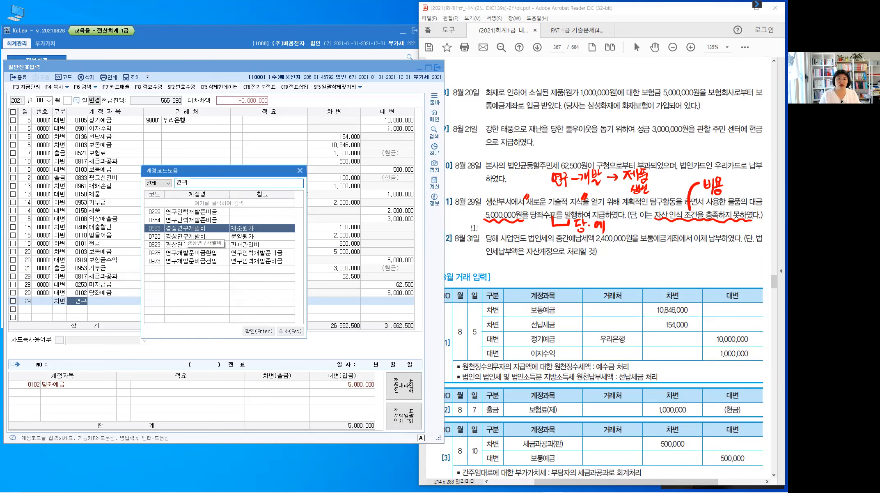
Highlight 생산부서 in the August 29 transaction, then complete the 차변 line with 경상연구개발비 (0523) and 5,000,000, leaving 거래처 and 적요 empty.
drag(493, 201, 512, 202)
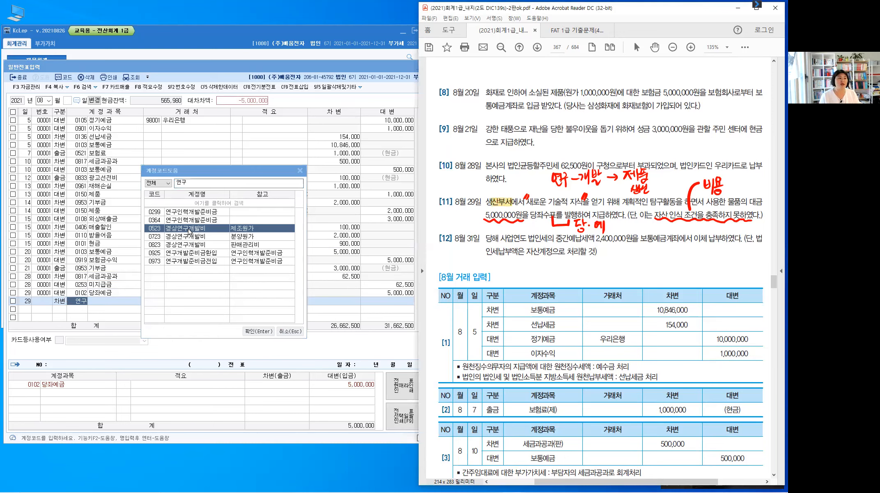
click(189, 231)
click(189, 232)
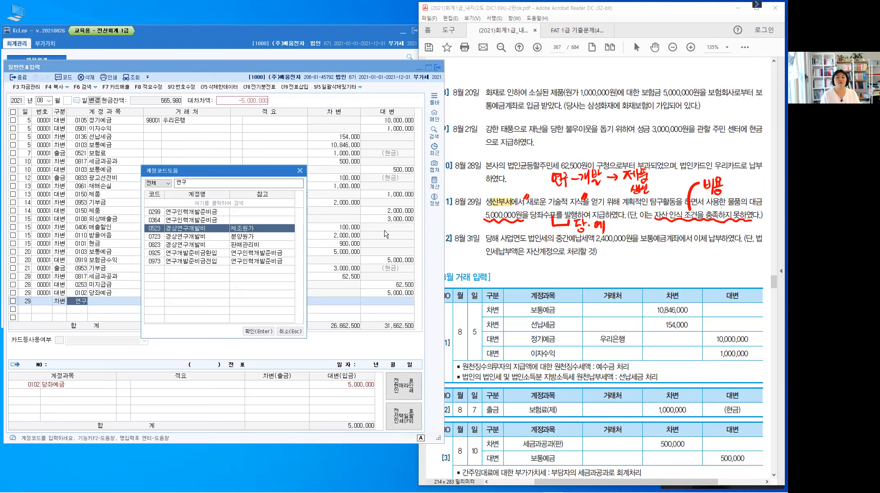
click(201, 247)
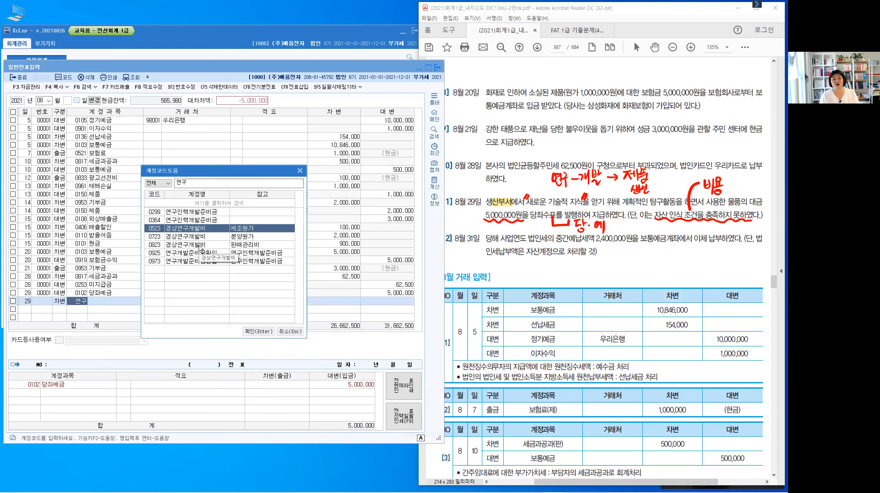
click(253, 332)
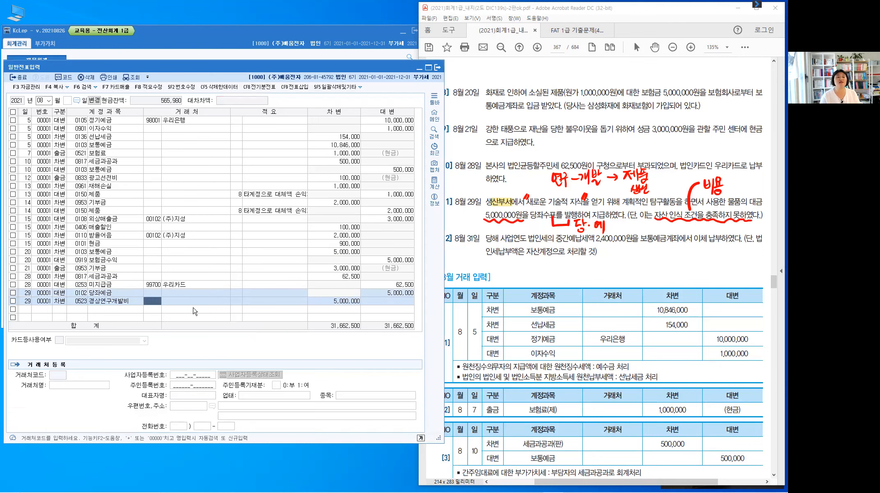
key(Return)
key(Return)
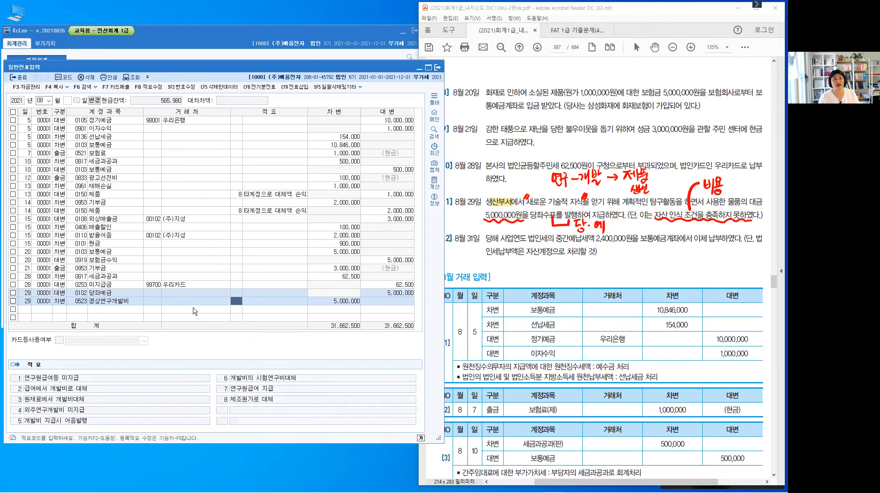
key(Return)
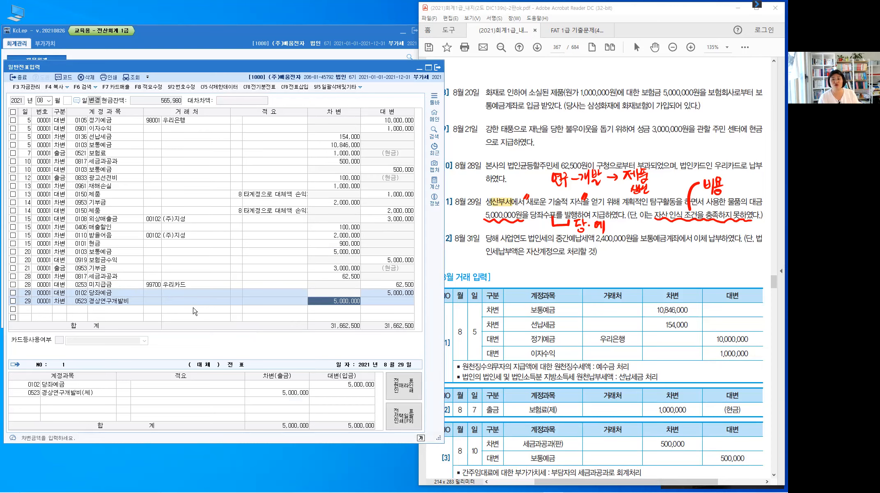
key(Return)
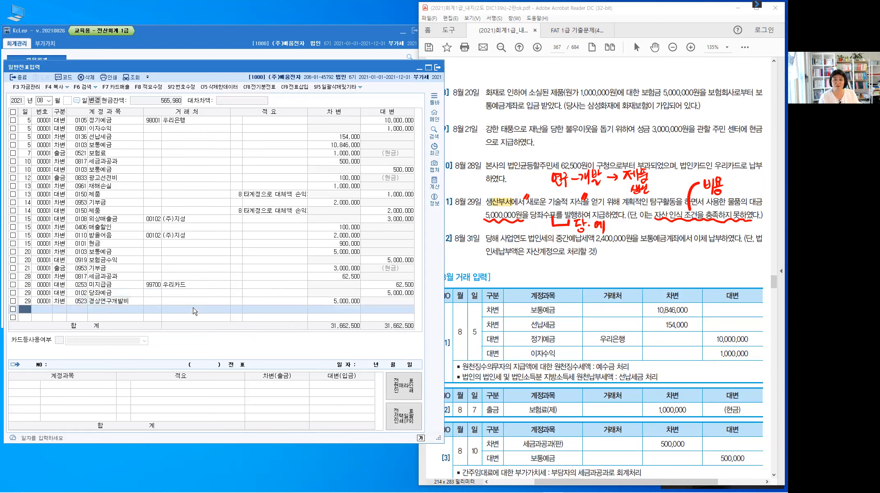
Start a line dated 31, then clear the old red markings and label 중간예납세액 as 선납세금 in the August 31 transaction.
text(31)
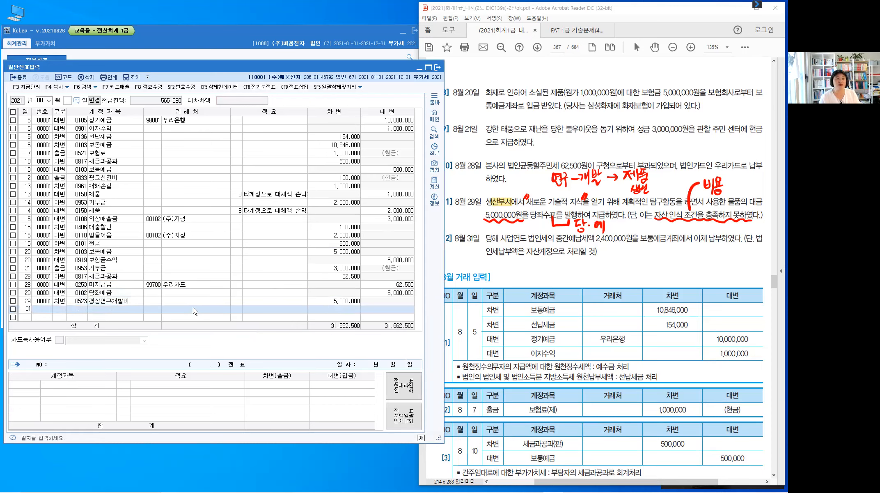
key(Return)
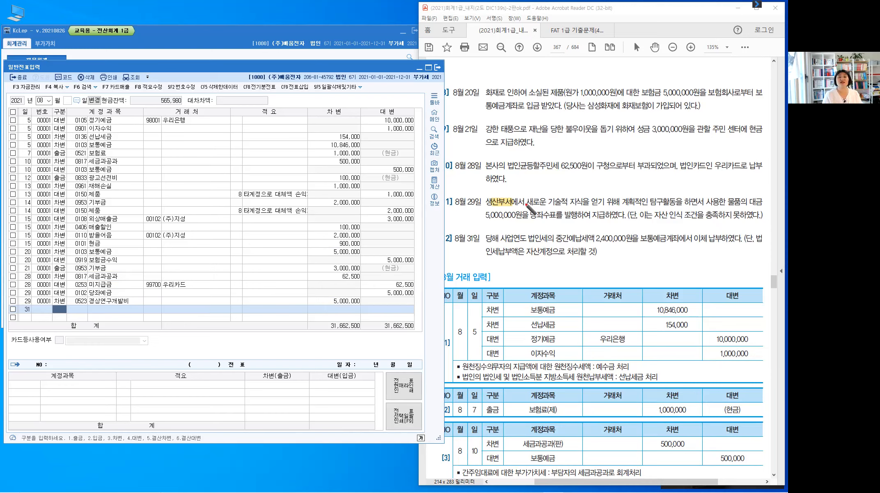
drag(576, 231, 610, 227)
drag(612, 222, 612, 229)
drag(607, 229, 614, 229)
drag(616, 225, 619, 228)
drag(620, 222, 620, 229)
drag(622, 222, 630, 226)
drag(624, 227, 633, 226)
drag(626, 228, 627, 232)
Underline 보통예금계좌 in red in the August 31 transaction and draw a downward arrow over it.
mouse_move(627, 228)
mouse_down()
mouse_move(643, 244)
mouse_move(666, 244)
mouse_up()
click(673, 225)
mouse_move(673, 226)
mouse_down()
mouse_move(673, 247)
mouse_move(680, 237)
mouse_up()
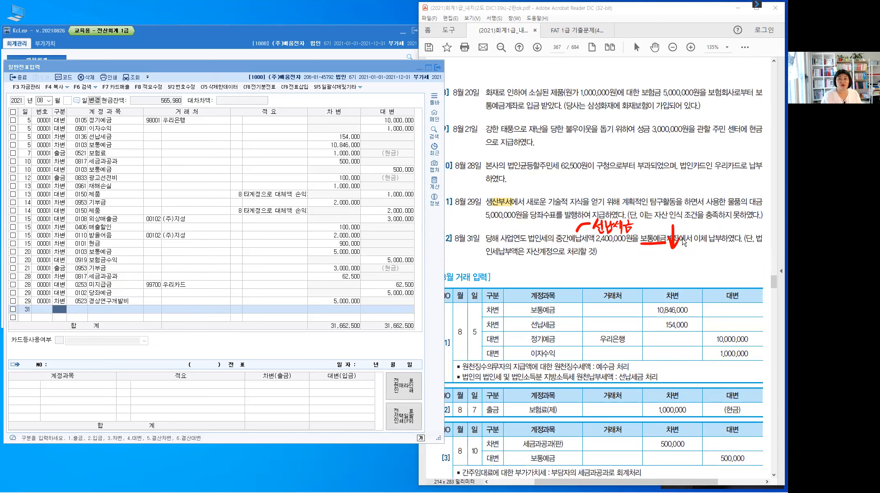
Complete the August 31 line as 차변 with 선납세금 (0136) and 2,400,000, leaving 거래처 and 적요 empty.
click(61, 308)
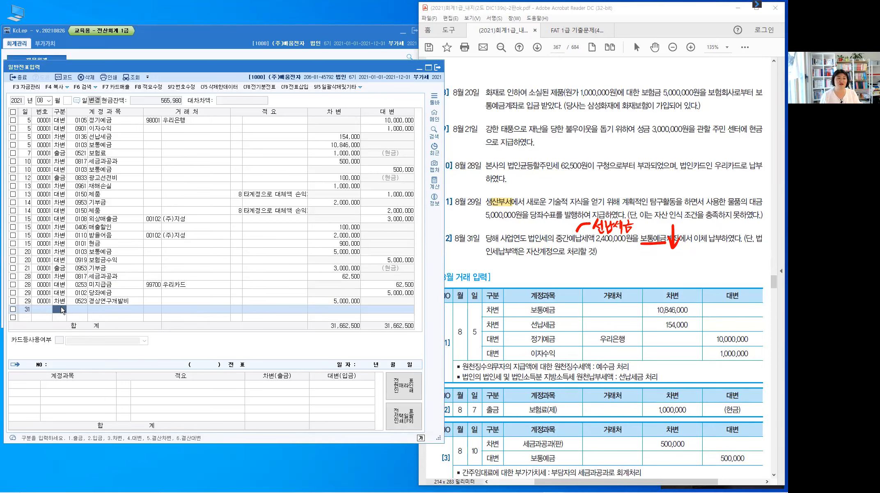
text(3)
key(Return)
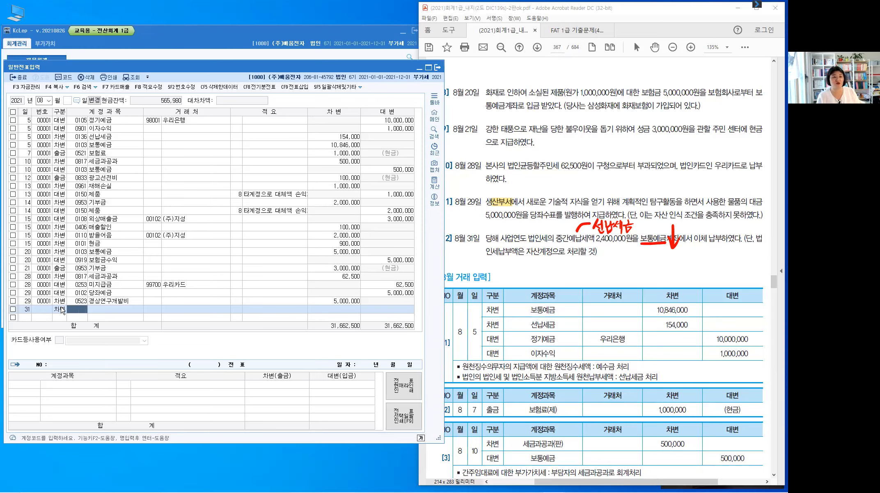
text(136)
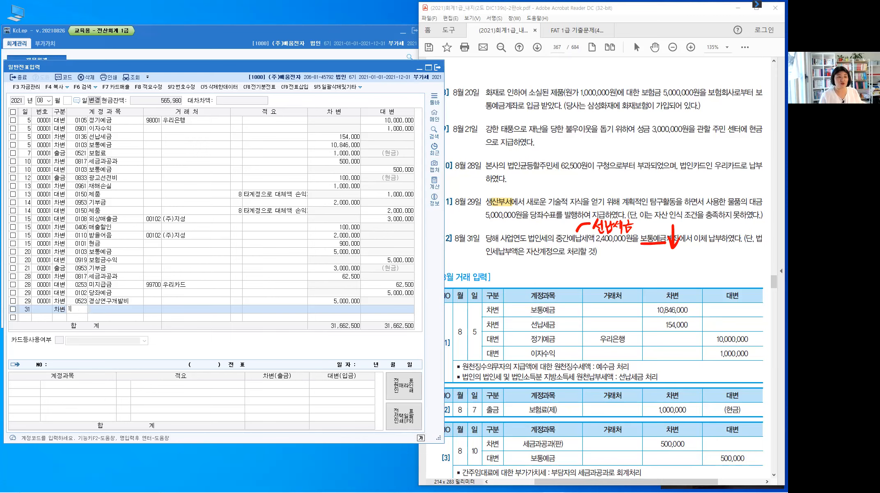
key(Return)
key(Return)
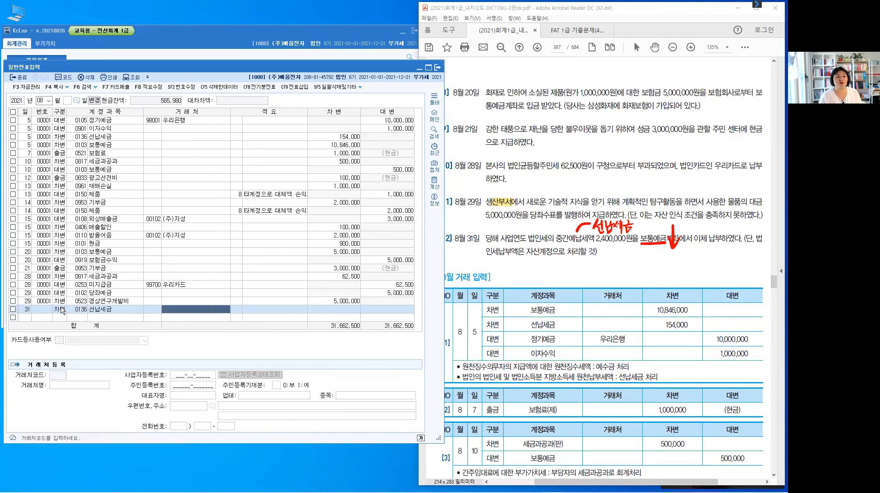
key(Return)
key(Return)
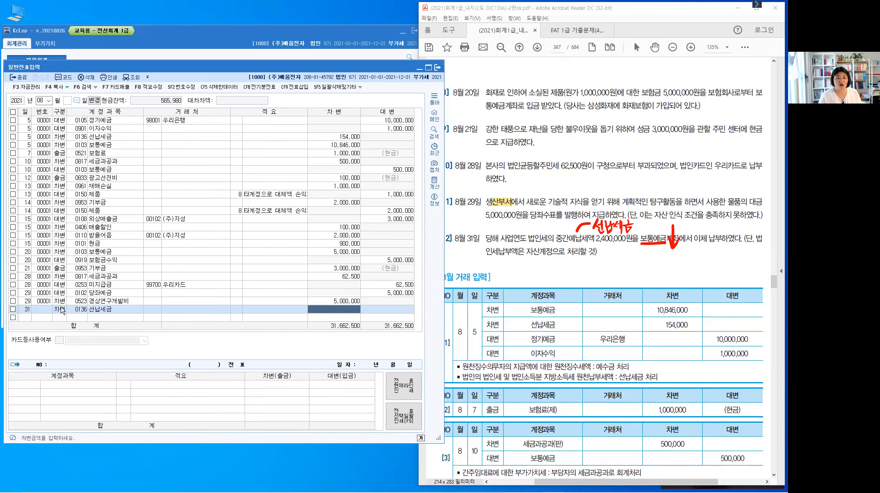
text(2400000)
key(Return)
Add the August 31 대변 line with 보통예금 (0103) for 2,400,000, leaving 거래처 and 적요 empty.
key(Return)
key(Return)
text(400,000)
key(Return)
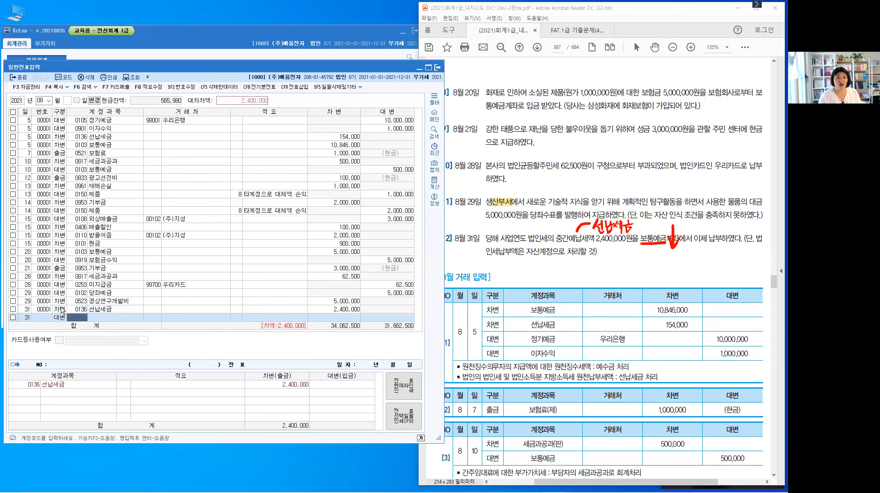
text(103)
key(Return)
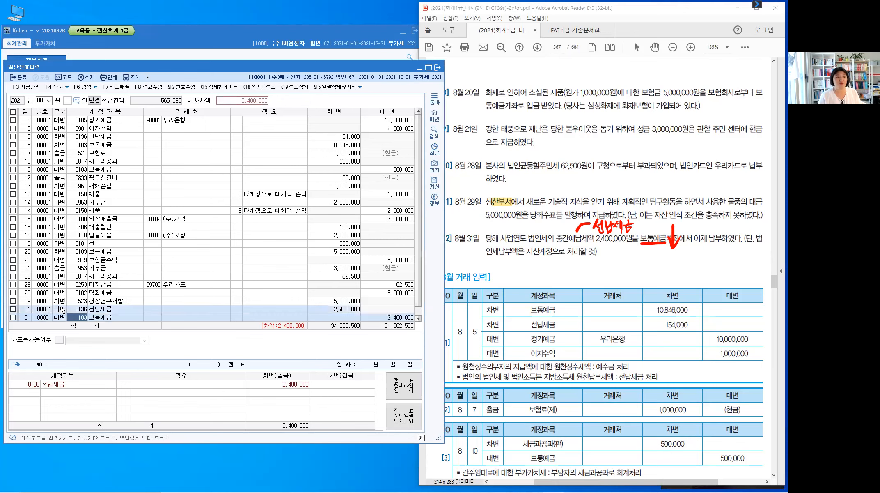
key(Return)
key(Return)
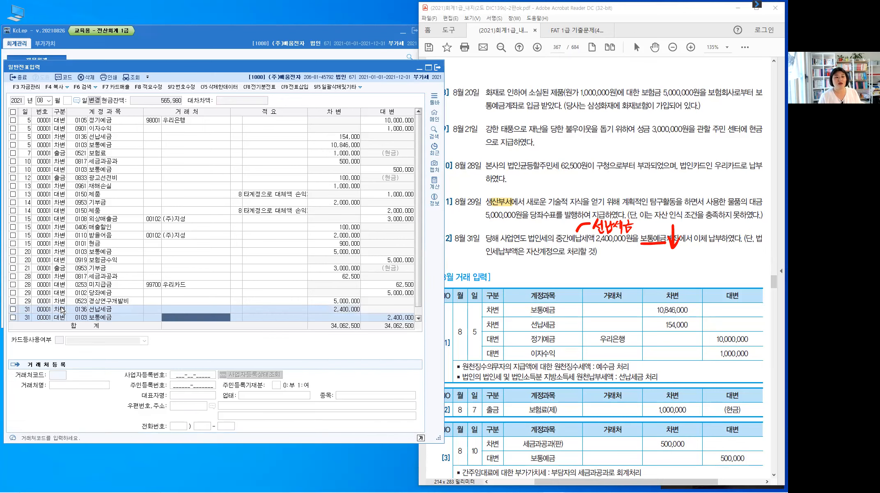
key(Return)
key(Return)
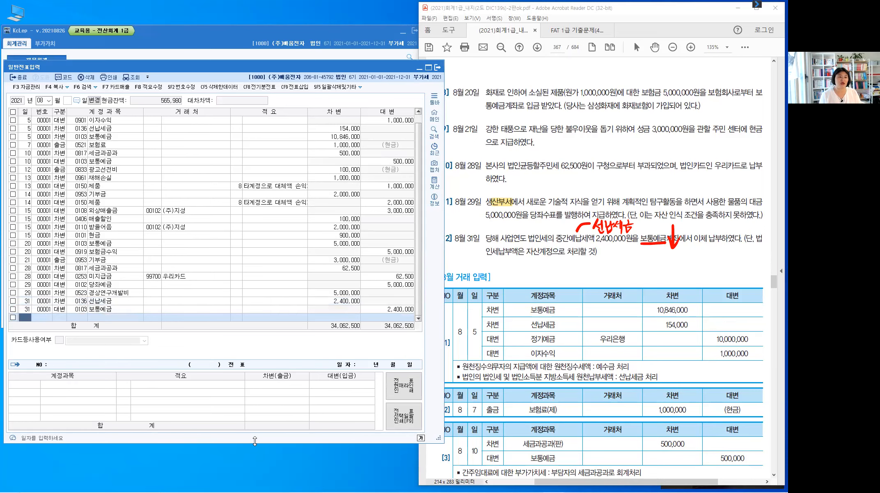
Make the voucher entry window slightly taller, then switch to the PDF textbook and clear the red markings on the August 31 transaction.
drag(254, 441, 254, 455)
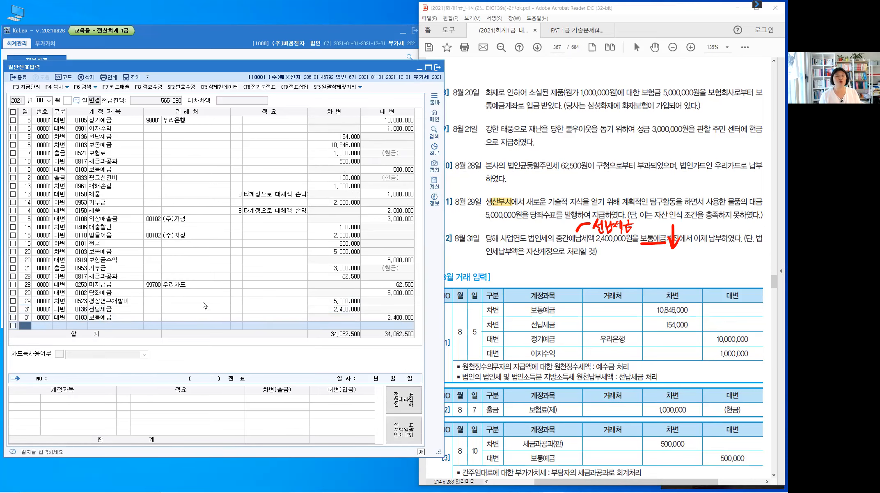
click(604, 254)
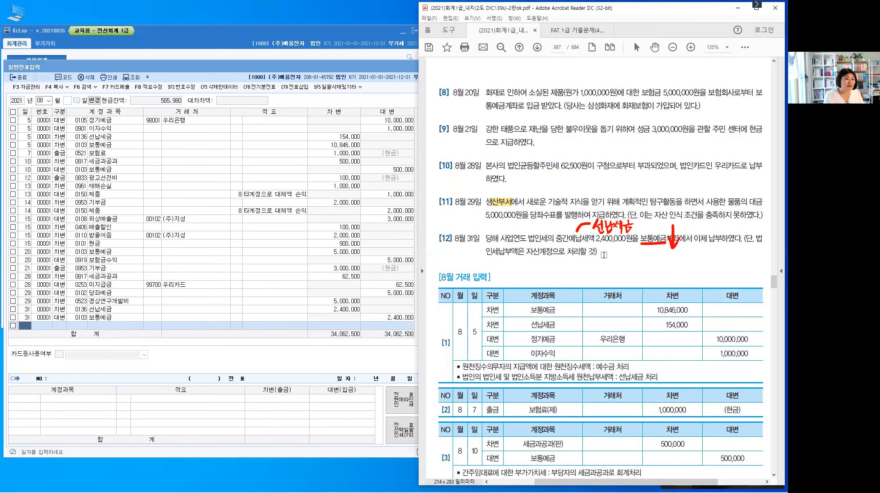
key(Escape)
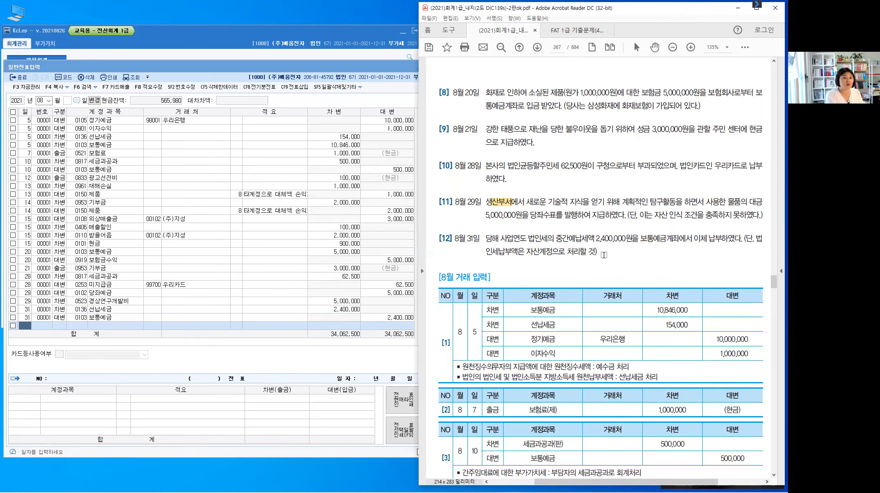